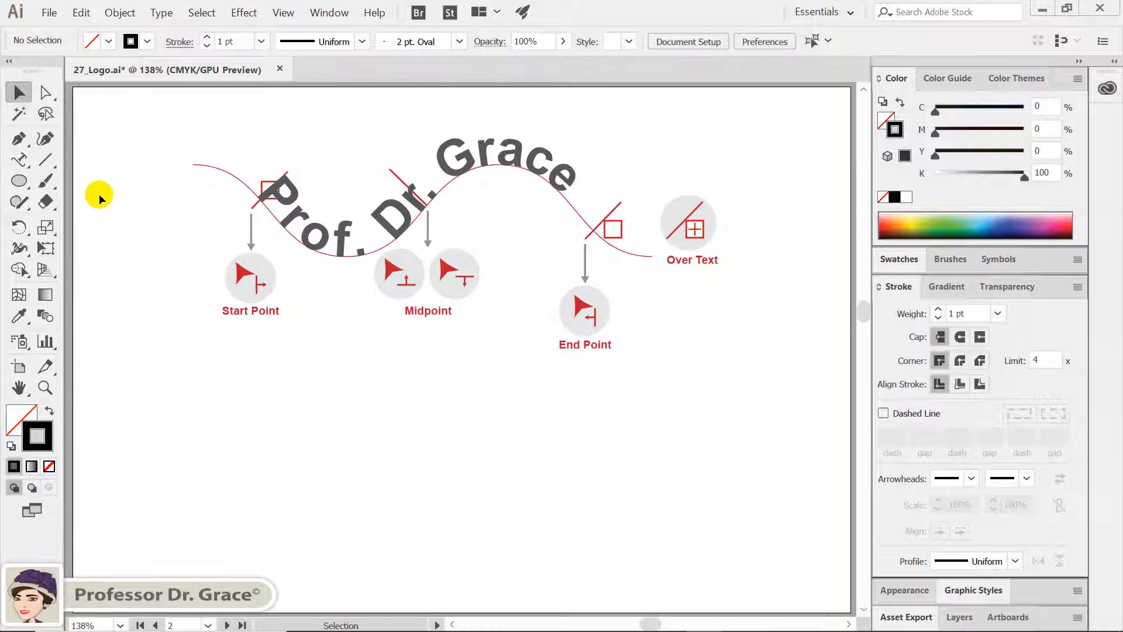
Draw a long horizontal line across the empty lower part of the artboard with the Line Segment tool
left_click(43, 163)
key("shift")
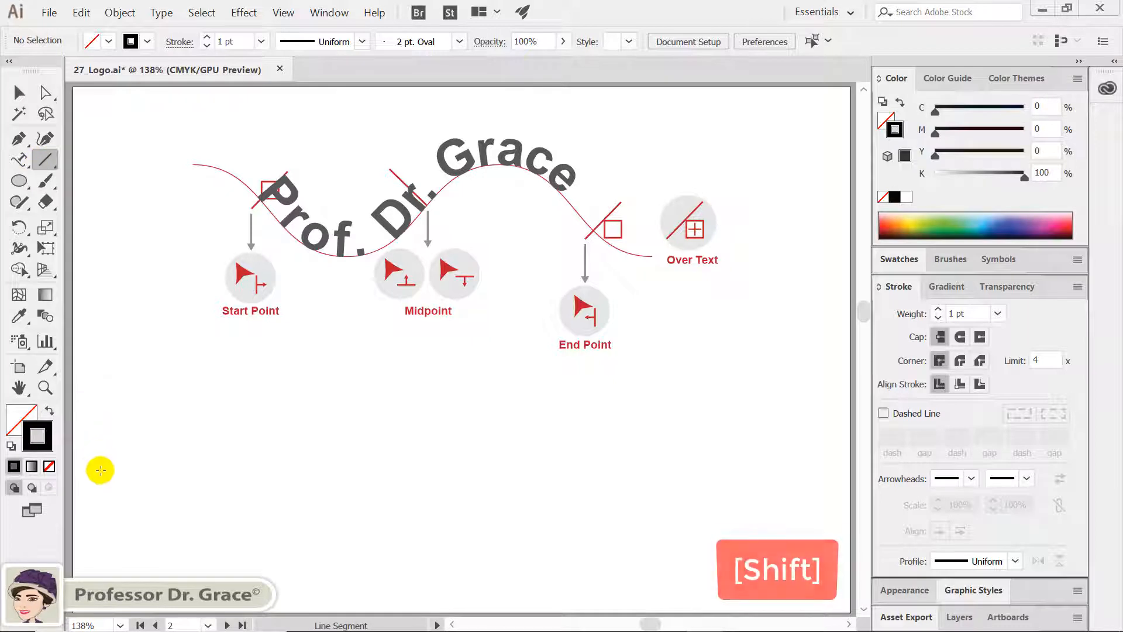
left_click_drag(134, 481, 806, 530)
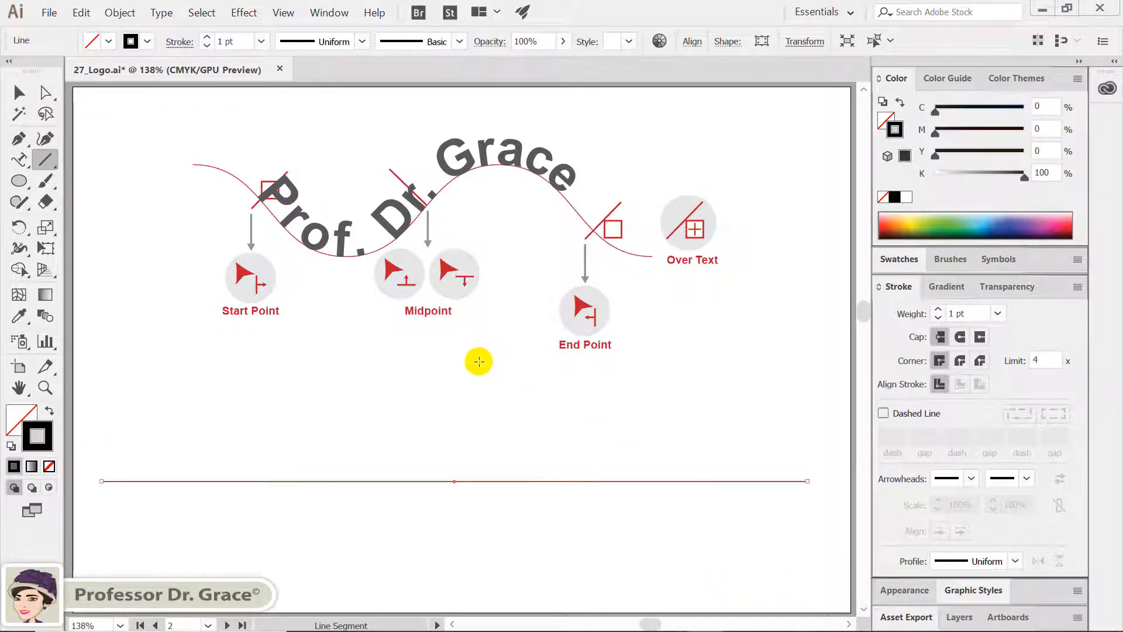
left_click(19, 93)
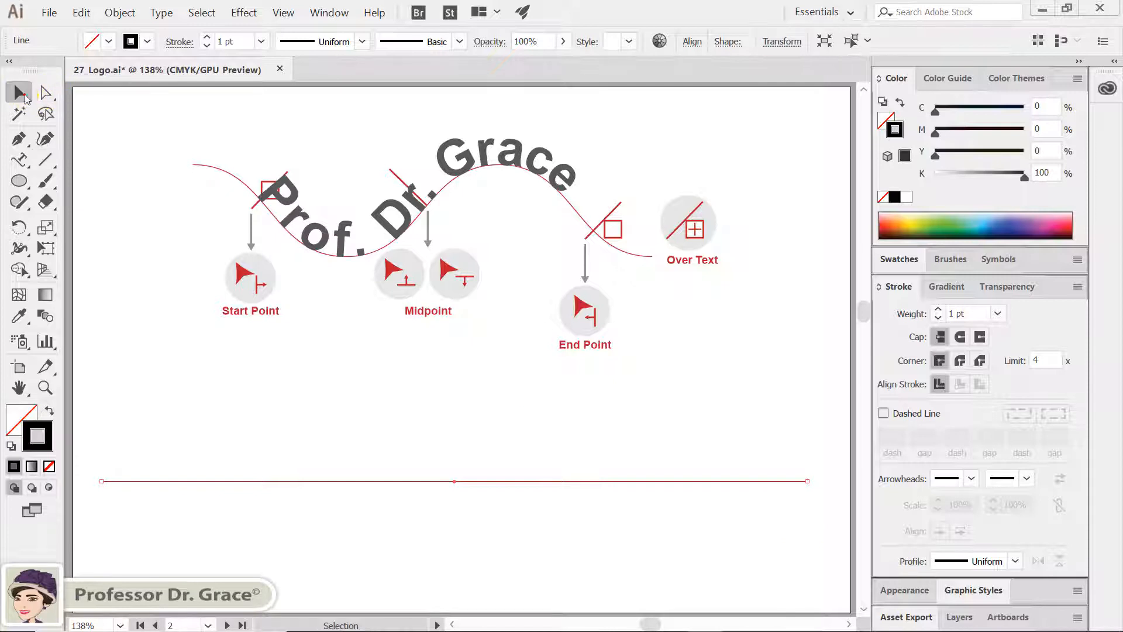
Start a Zig Zag effect on the line with preview on, smooth points and relative size
left_click(250, 13)
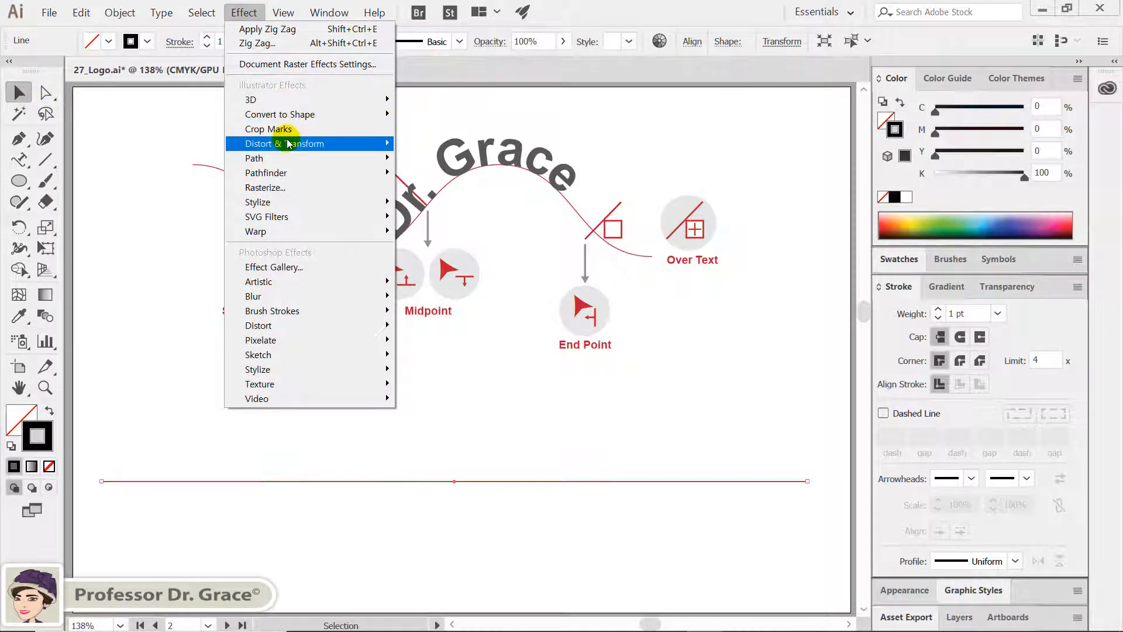
mouse_move(290, 145)
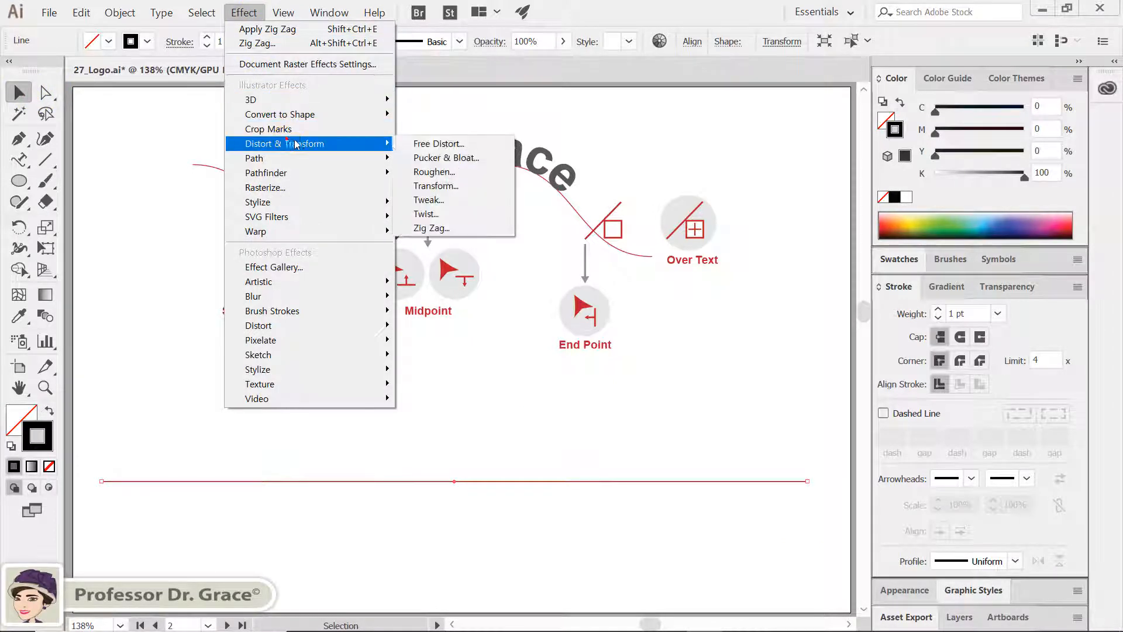
left_click(482, 226)
left_click(490, 332)
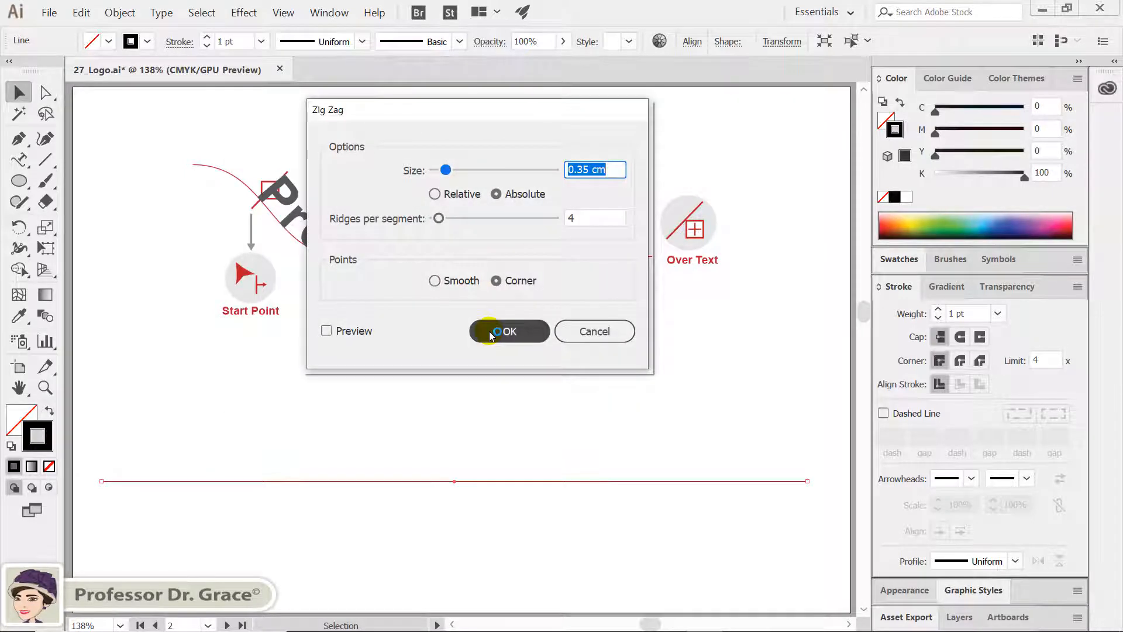
left_click(349, 331)
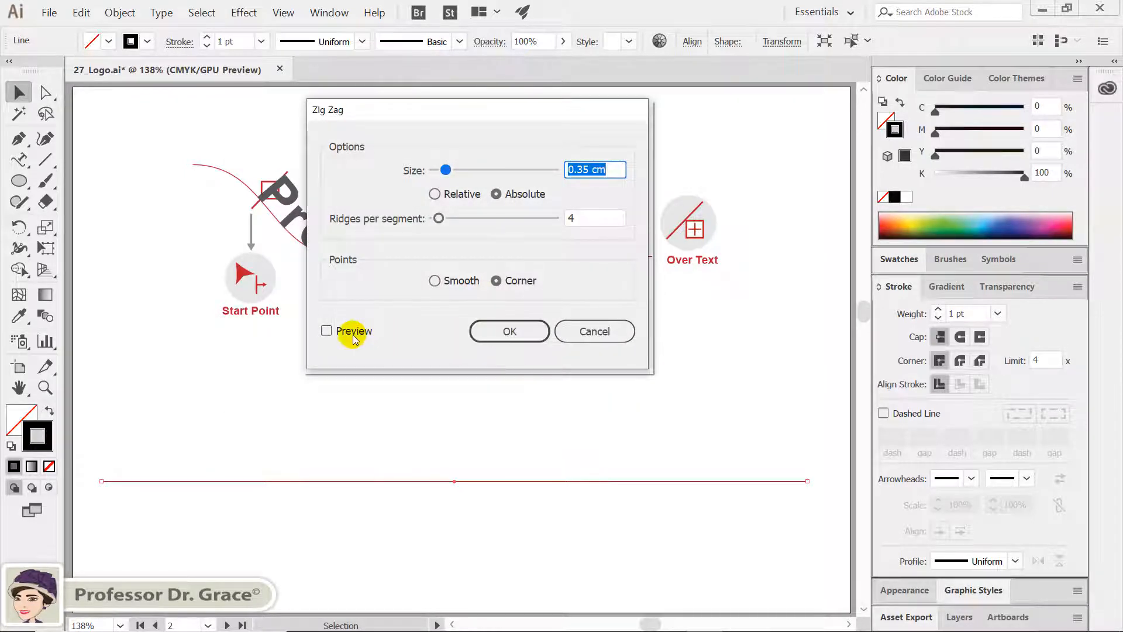
left_click(435, 281)
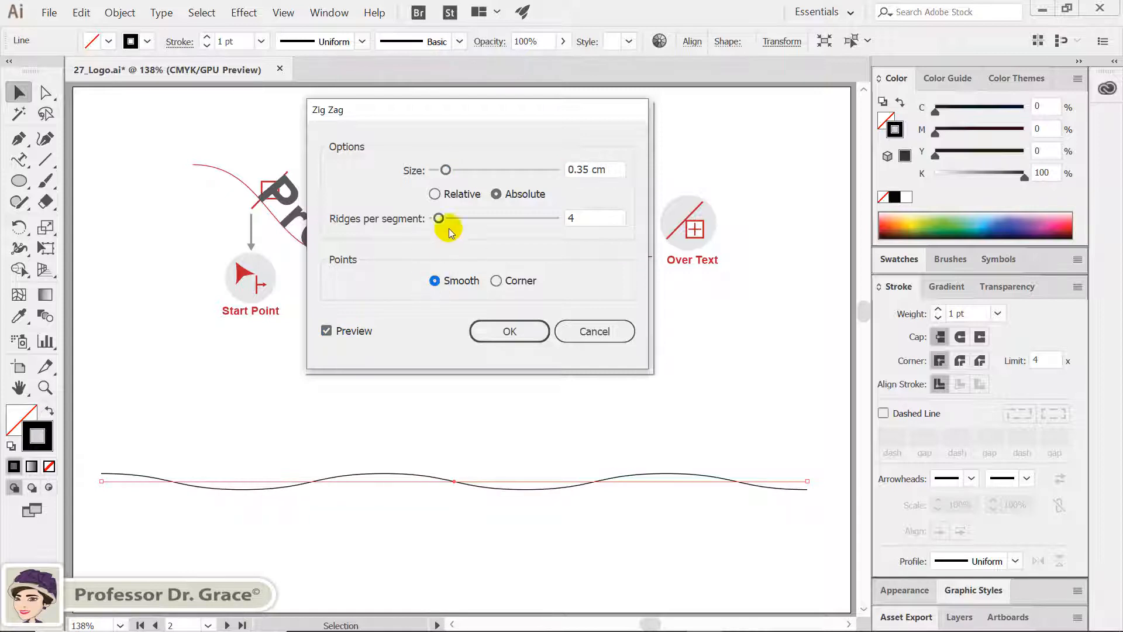
left_click(435, 195)
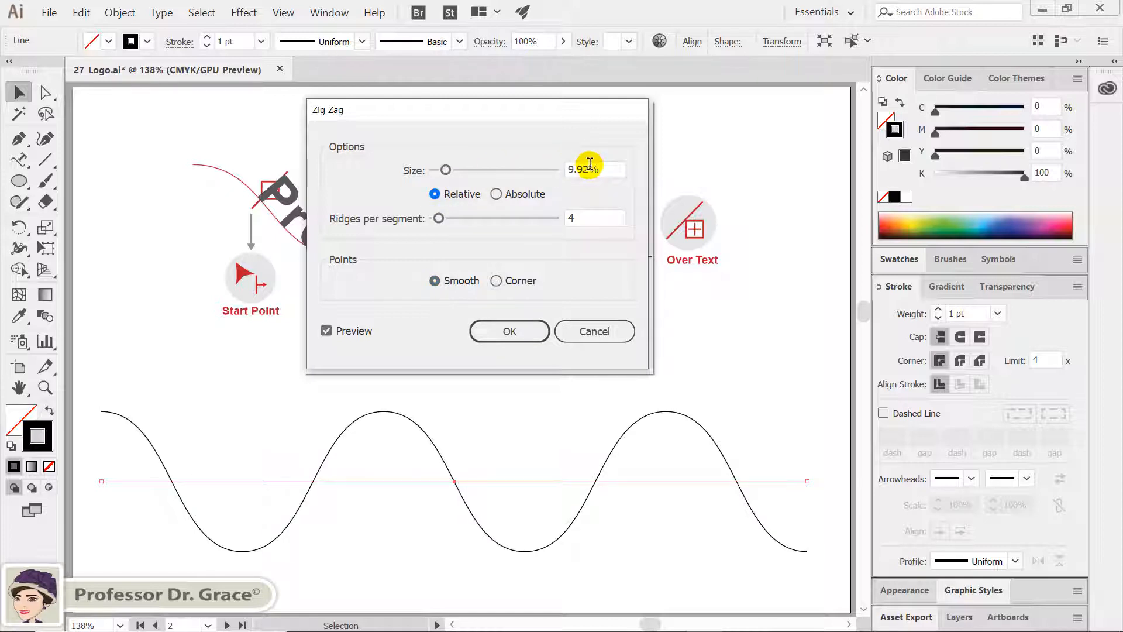
Apply the Zig Zag effect with size 4% and 2 ridges per segment, and move the wavy line slightly down
left_click_drag(589, 164, 558, 167)
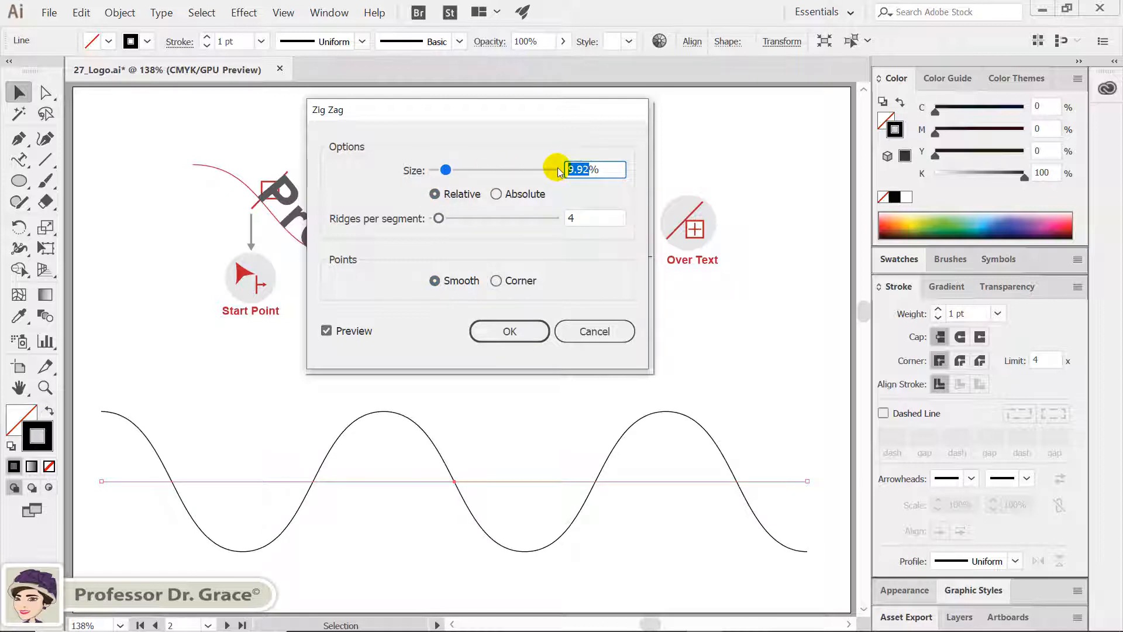
type("4")
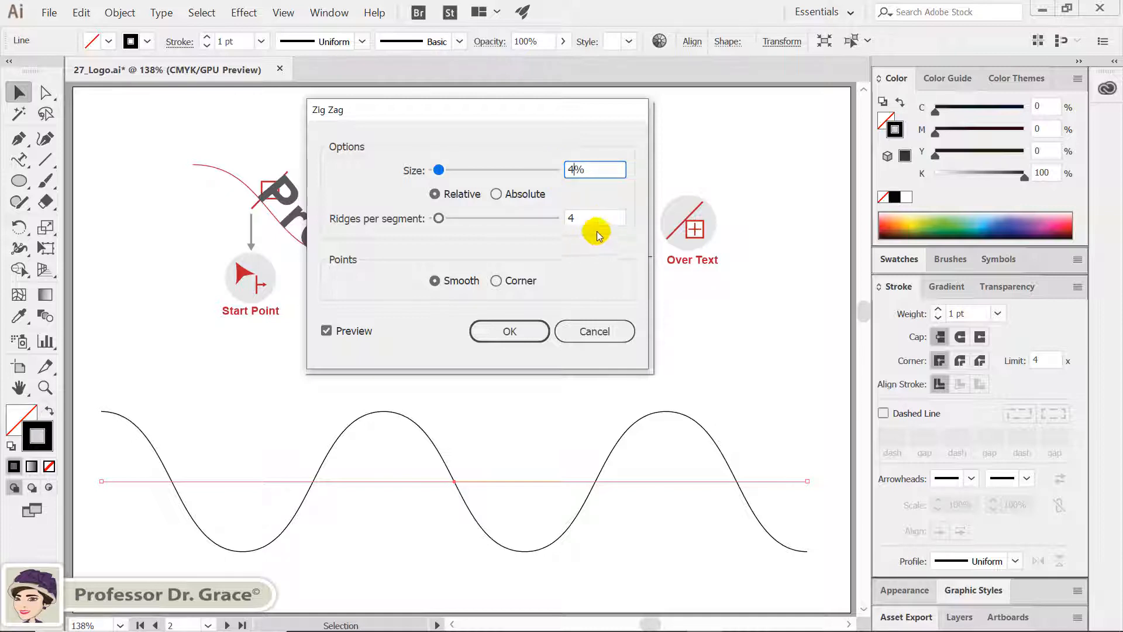
left_click_drag(597, 218, 575, 218)
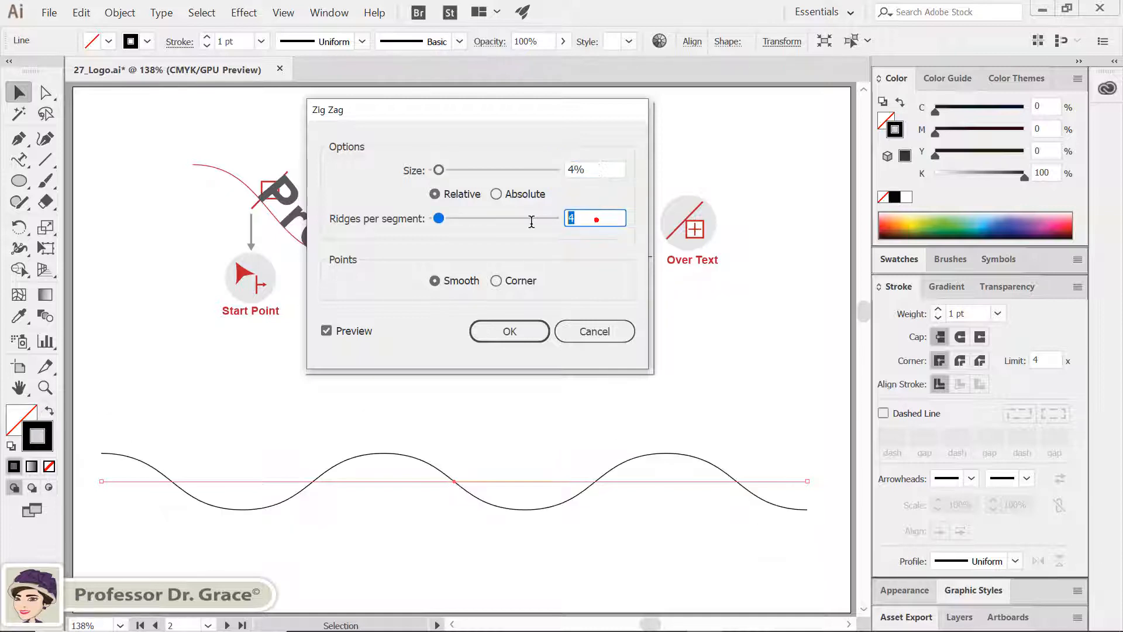
type("2")
left_click(510, 331)
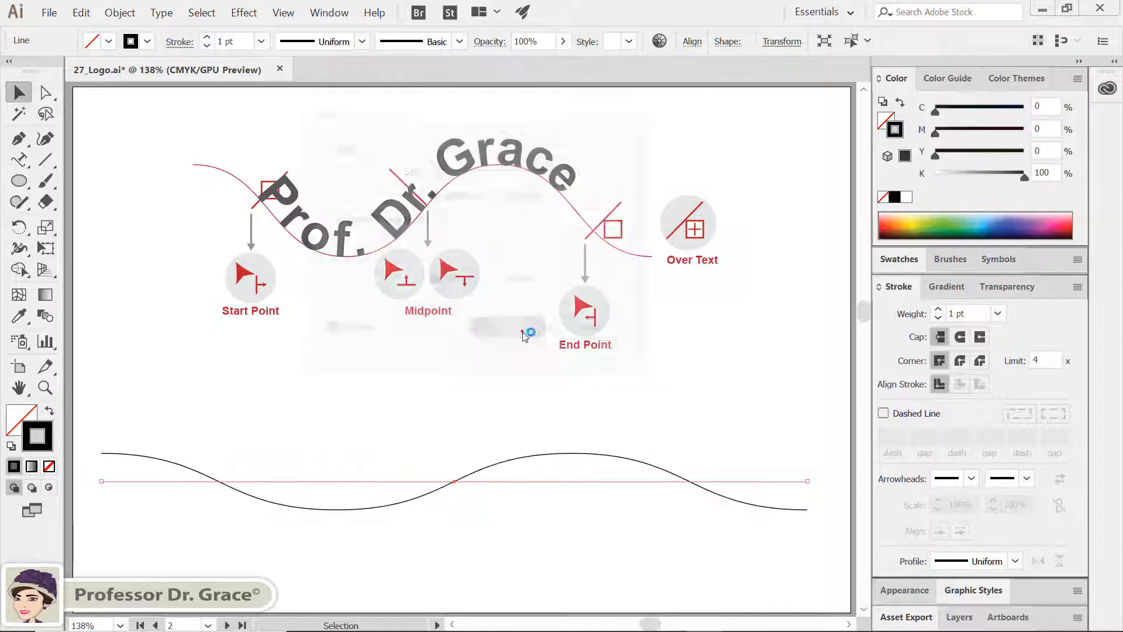
left_click_drag(452, 483, 453, 515)
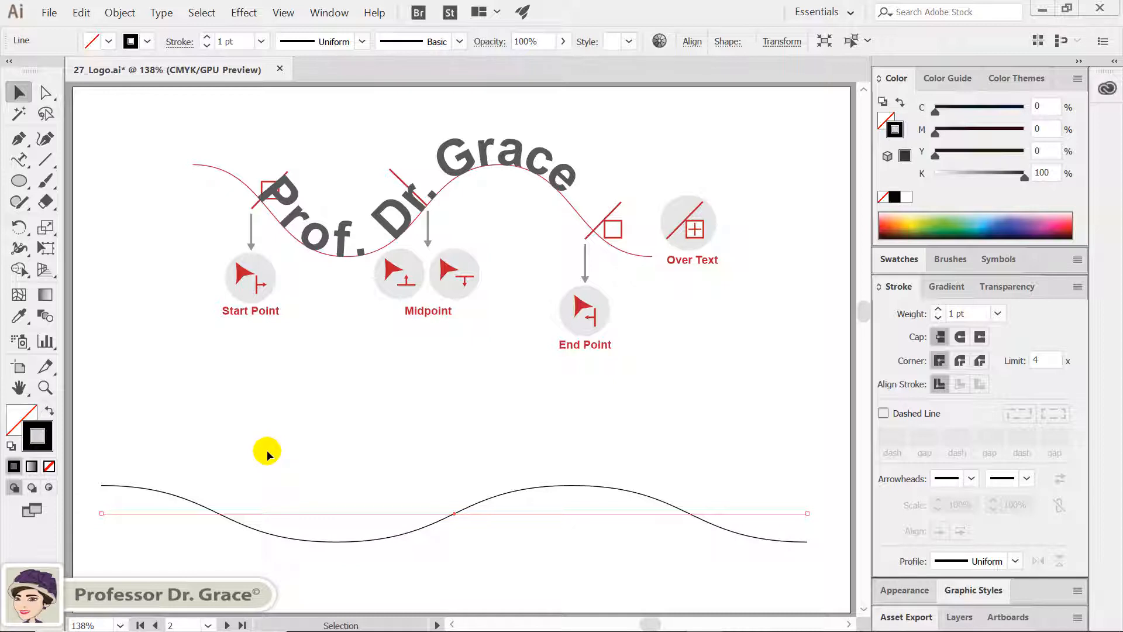
Try to place type on the unexpanded wavy line with the Type on a Path tool, and undo it
left_click(19, 159)
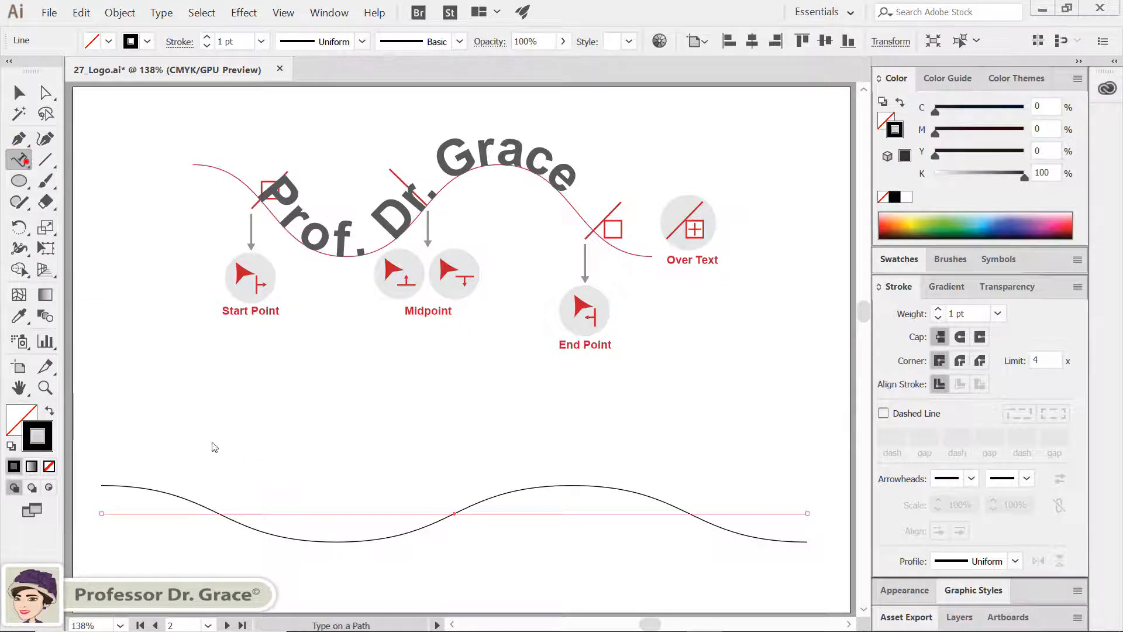
left_click(209, 512)
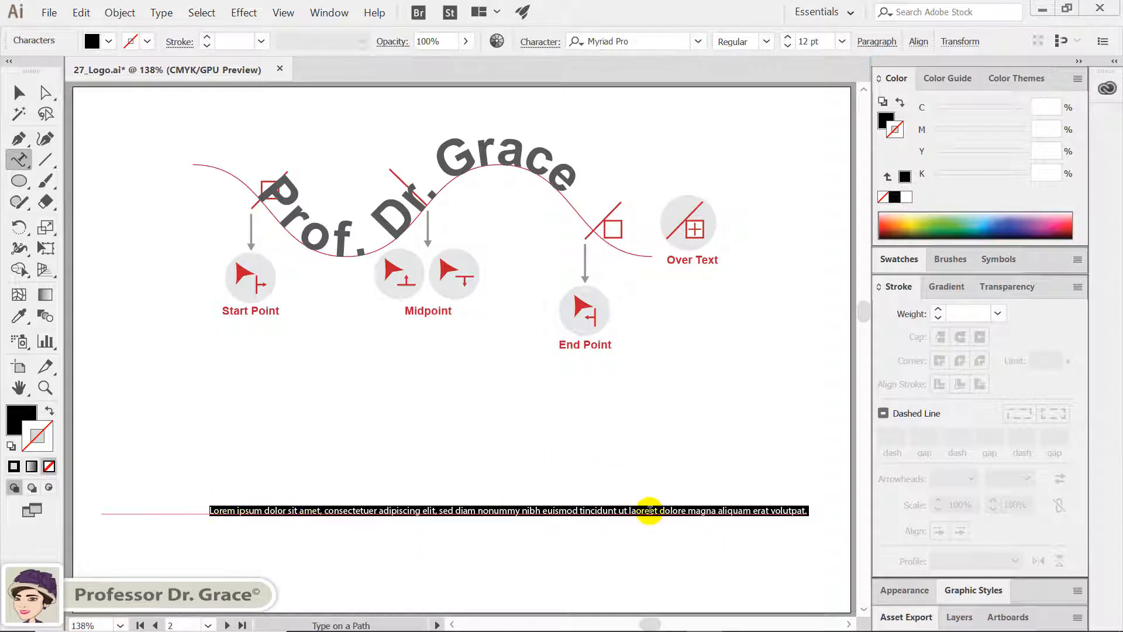
key("ctrl+z")
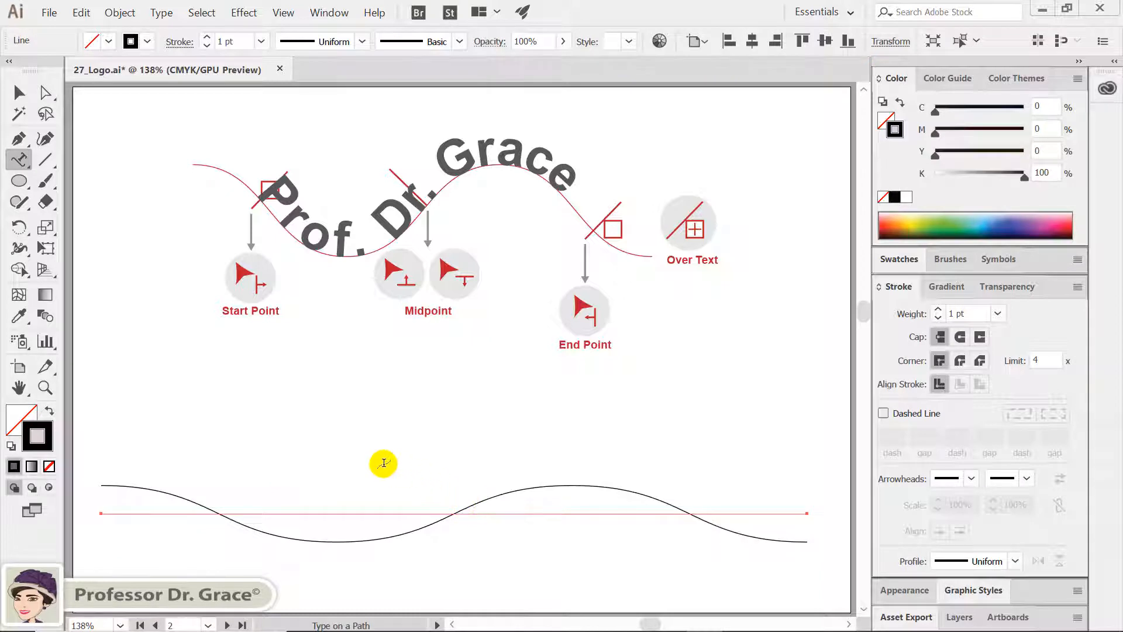
Expand the appearance of the wavy line to turn the Zig Zag effect into a real curved path
key("v")
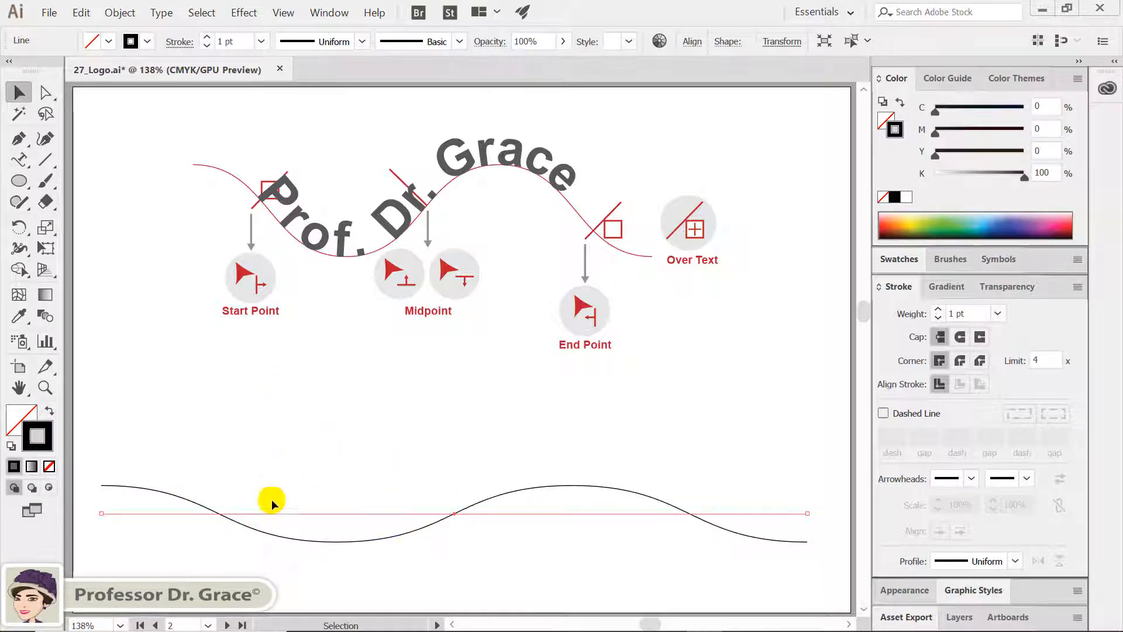
left_click(136, 13)
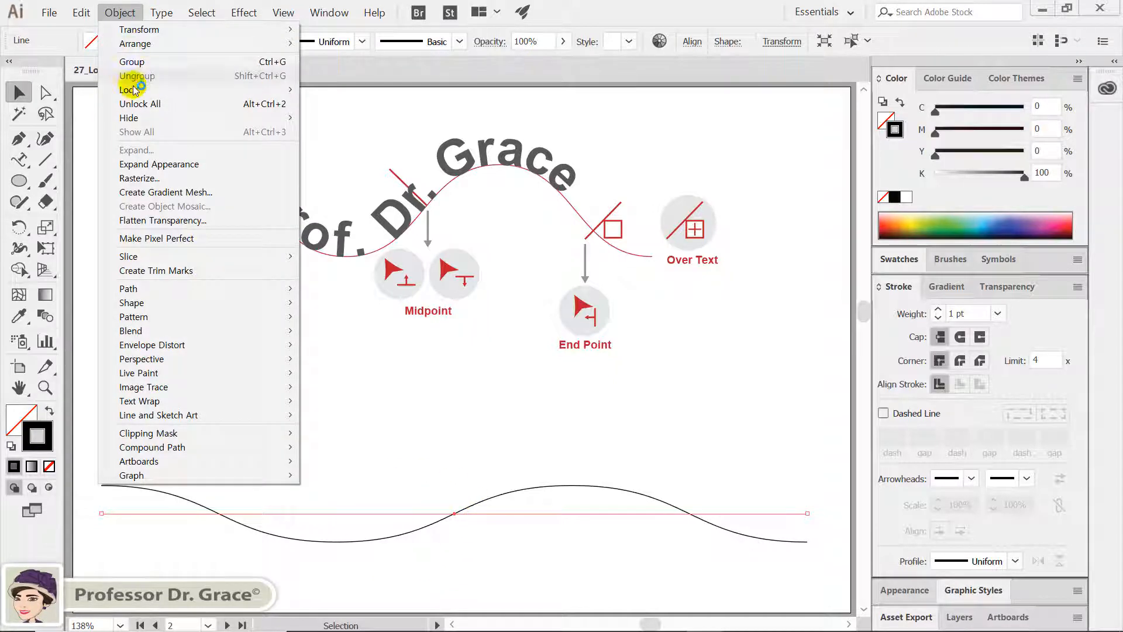
left_click(159, 164)
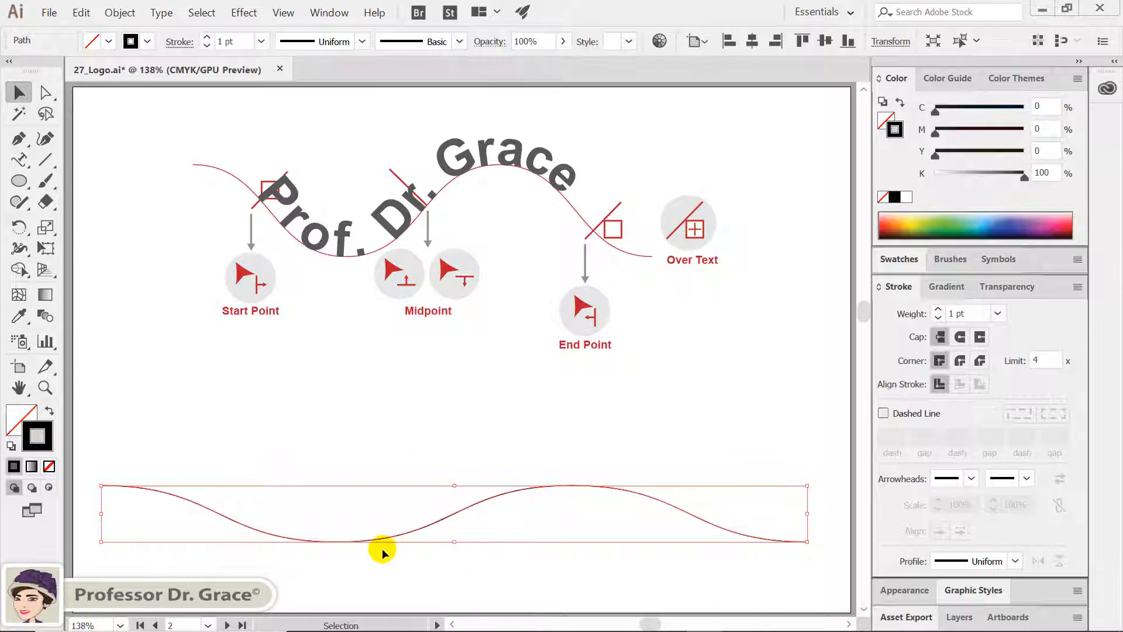
Place type on the wavy path near its start, replacing the placeholder text with the professor's titles and name shown in the sample above
left_click(19, 159)
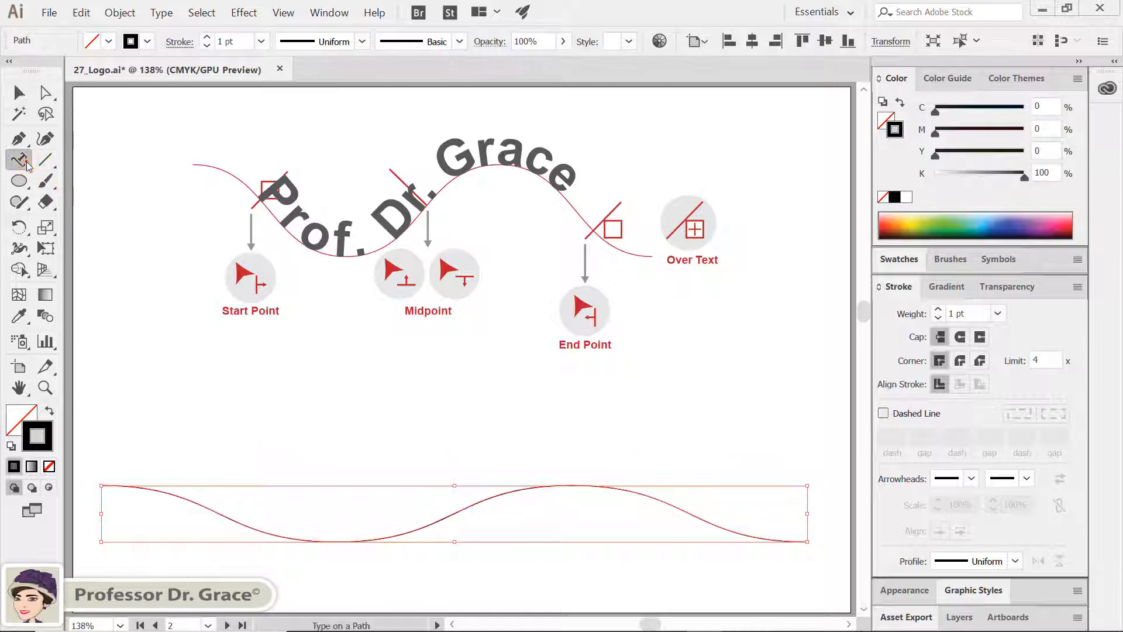
left_click(188, 499)
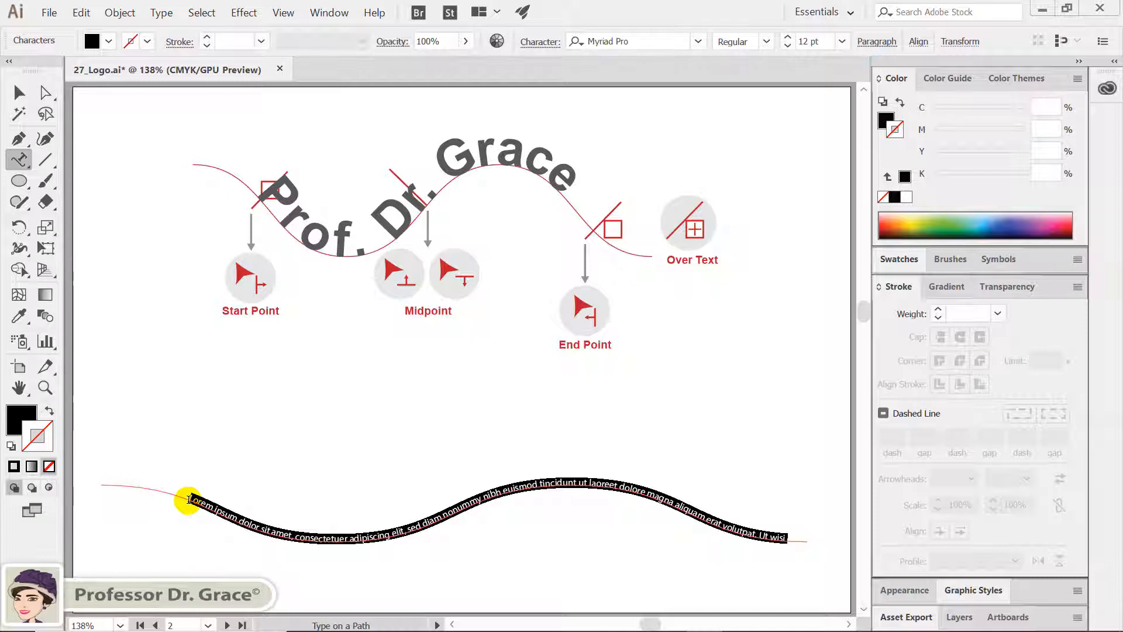
key("Delete")
type("Prof.")
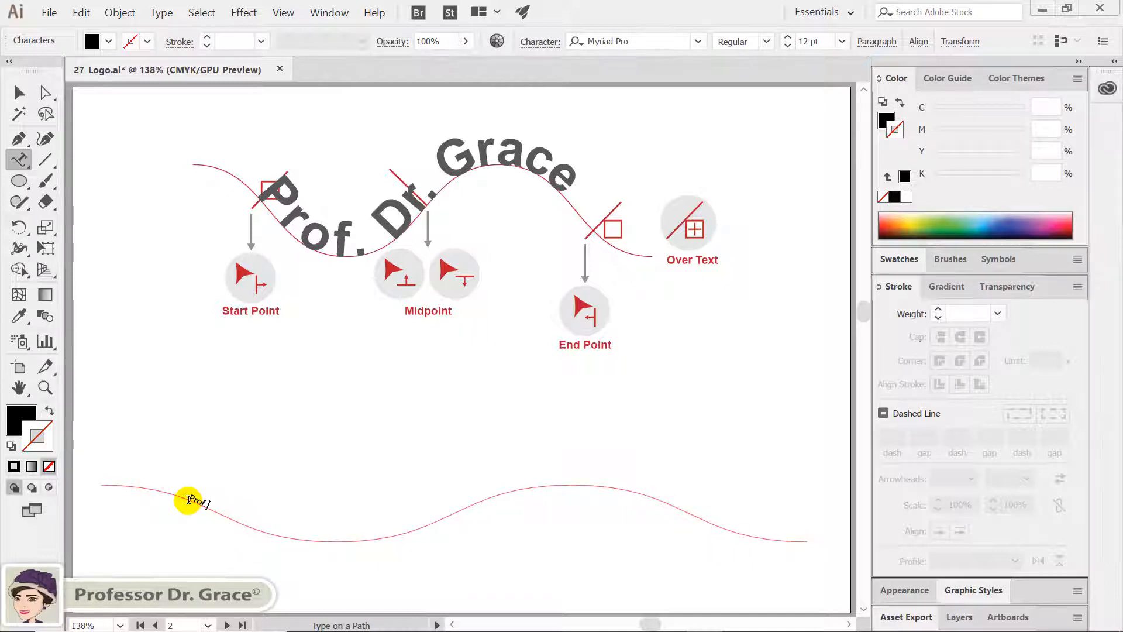
type(" Dr. Grace")
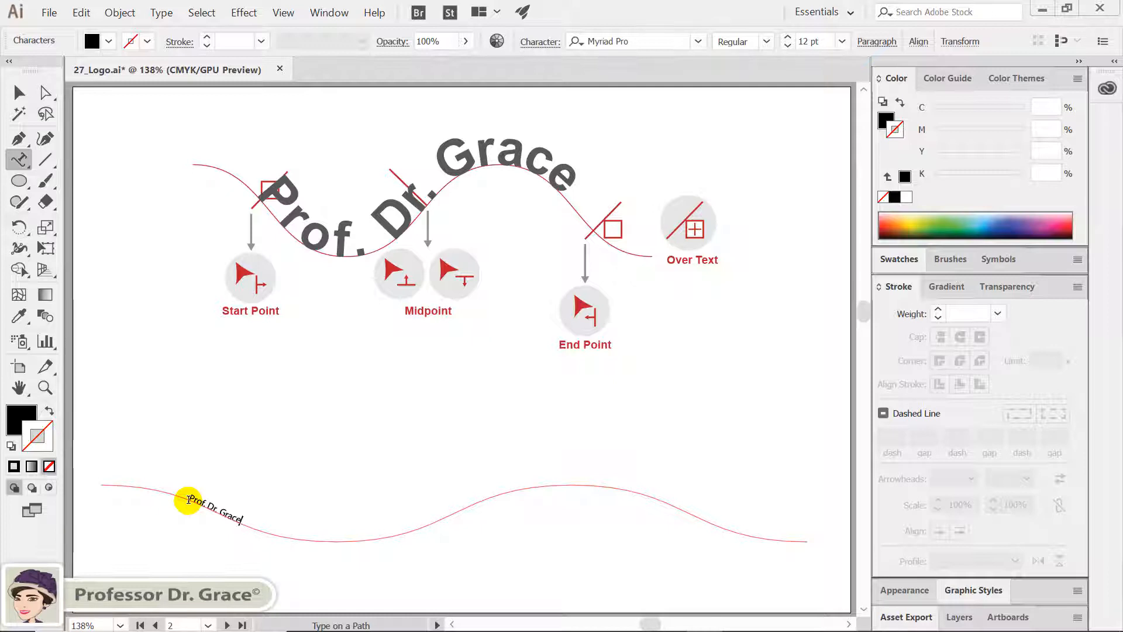
Select all the text on the wavy path and enlarge it to 78 pt
left_click_drag(188, 499, 217, 504)
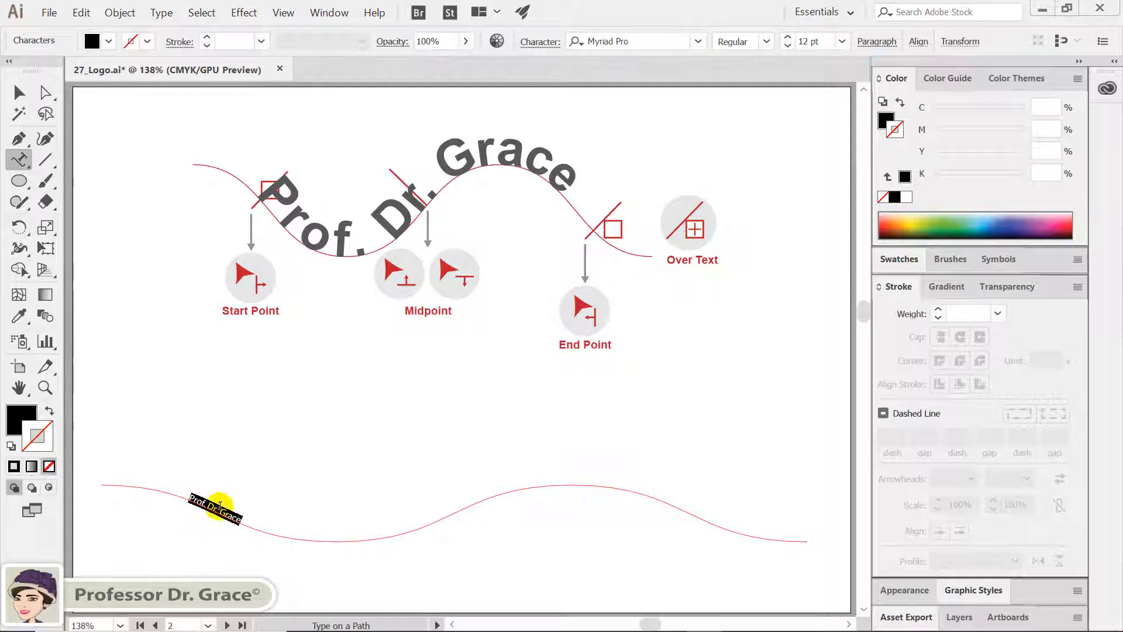
key("ctrl+shift+period")
key("ctrl+shift+period")
key("ctrl+shift+period")
key("ctrl+shift+period")
key("ctrl+shift+period")
key("ctrl+shift+period")
key("ctrl+shift+period")
key("ctrl+shift+period")
key("ctrl+shift+period")
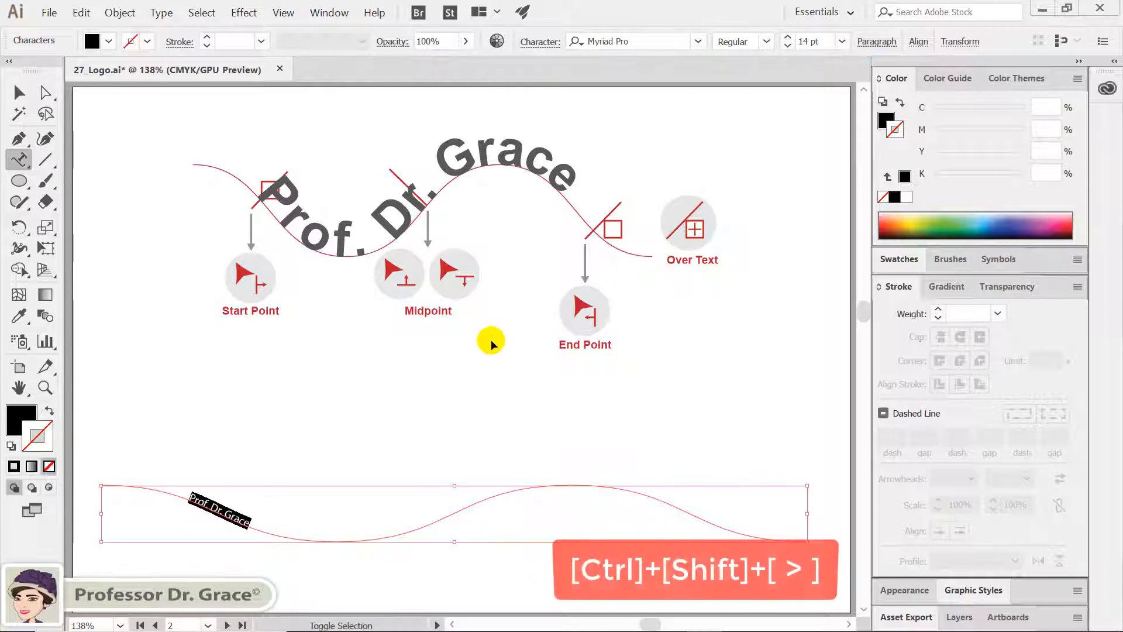
key("ctrl+shift+period")
key("ctrl+shift+period")
key("ctrl+shift+period")
key("ctrl+shift+period")
key("ctrl+shift+period")
key("ctrl+shift+period")
key("ctrl+shift+period")
key("ctrl+shift+period")
key("ctrl+shift+period")
key("ctrl+shift+period")
key("ctrl+shift+period")
key("ctrl+shift+period")
key("ctrl+shift+period")
key("ctrl+shift+period")
key("ctrl+shift+period")
key("ctrl+shift+period")
key("ctrl+shift+period")
key("ctrl+shift+period")
key("ctrl+shift+period")
key("ctrl+shift+period")
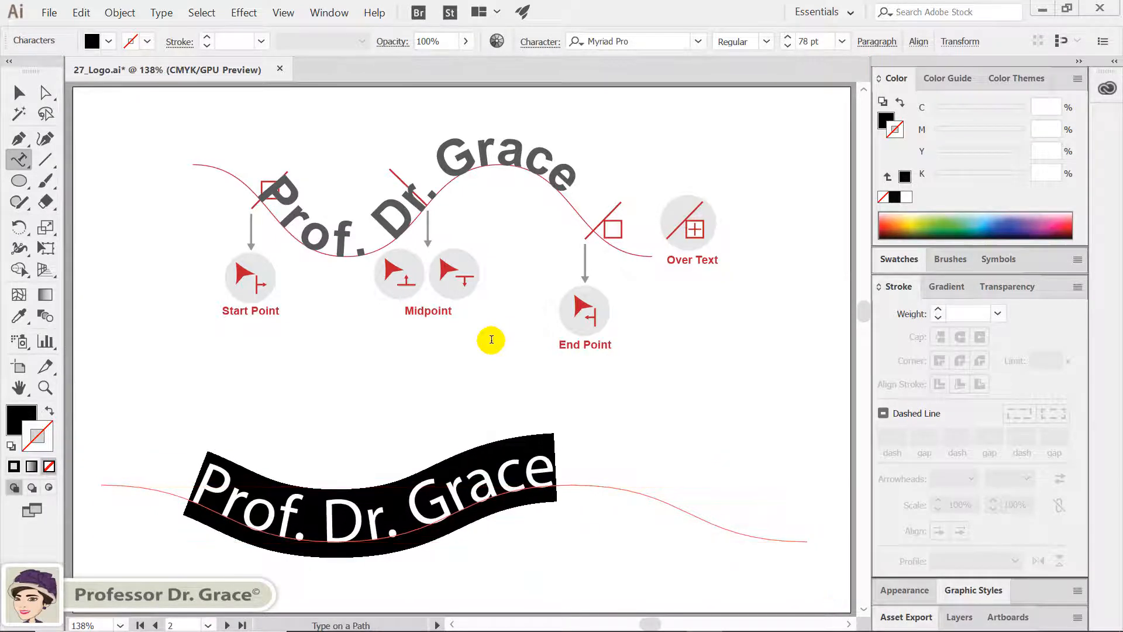
Set the path text's font to Arial with the Bold style
left_click(699, 42)
type("A")
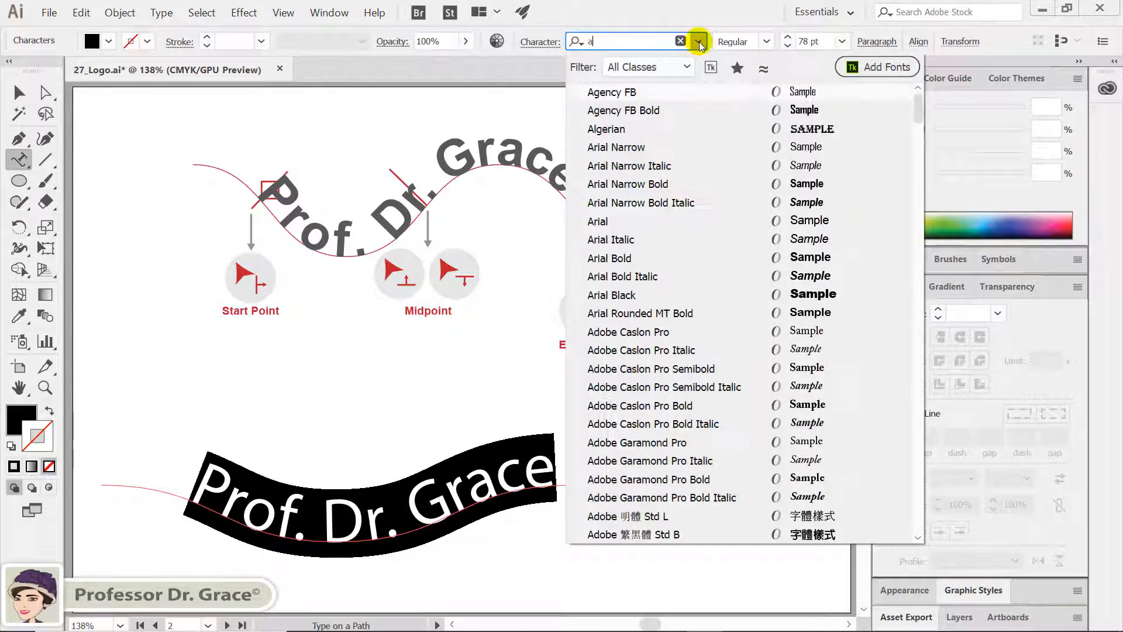
left_click(652, 225)
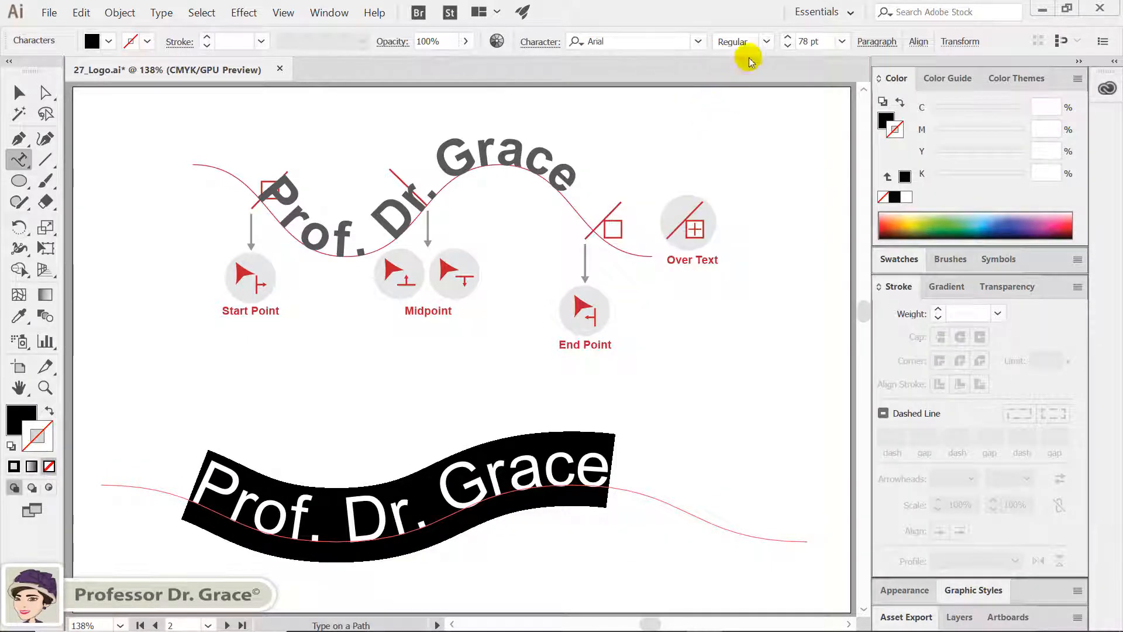
left_click(767, 41)
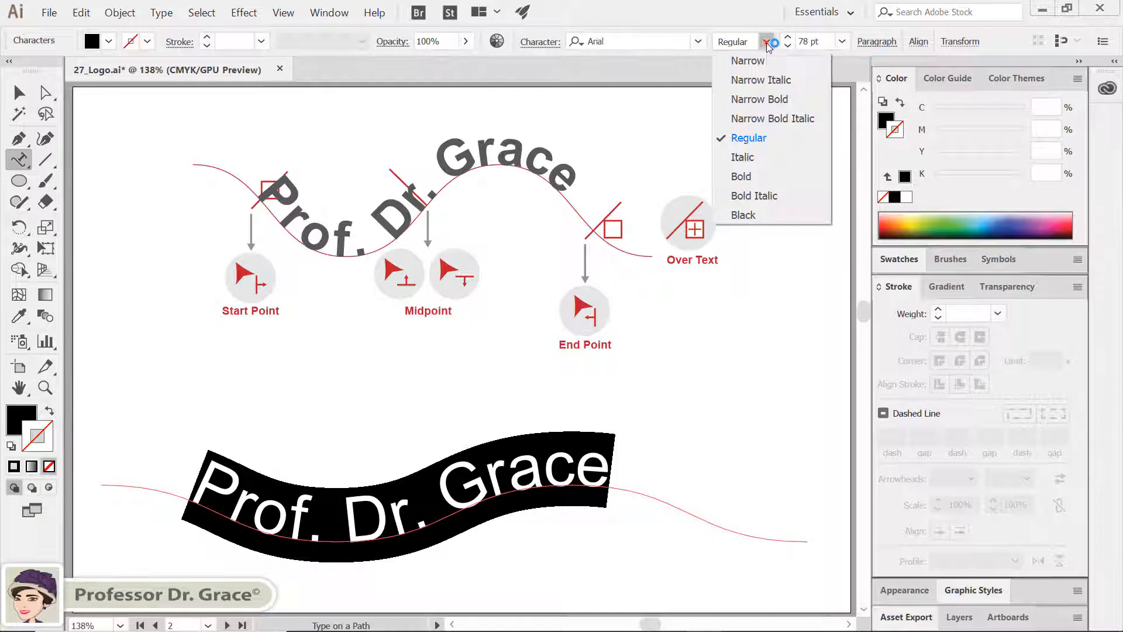
left_click(755, 177)
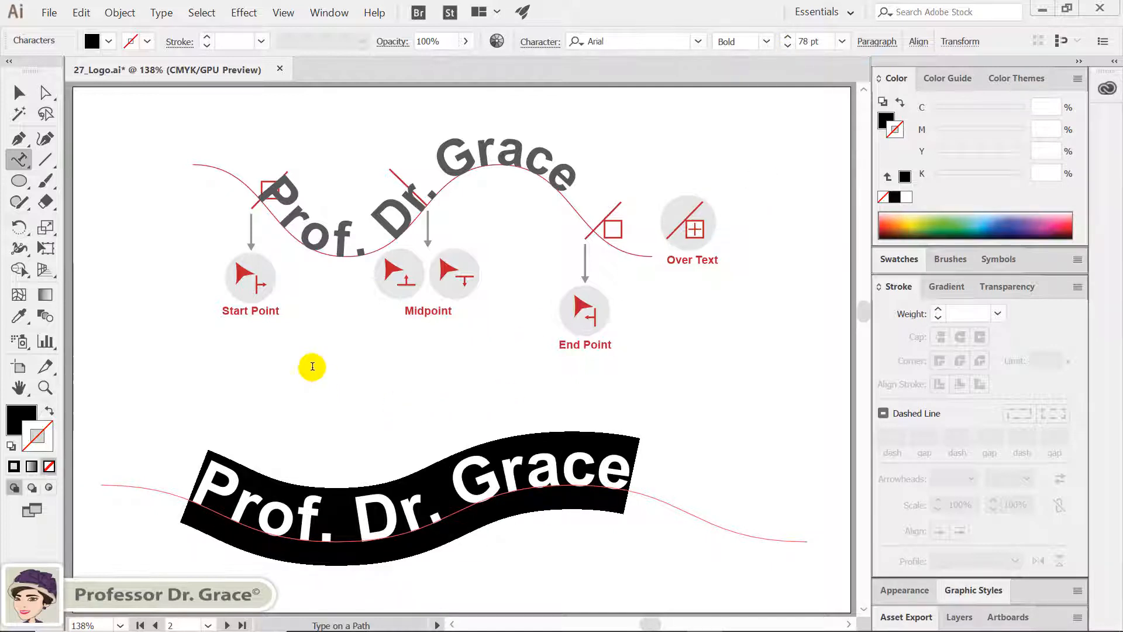
Move the path text's start bracket to the first trough, and slide the text back toward the path's start by its midpoint bracket
left_click(17, 93)
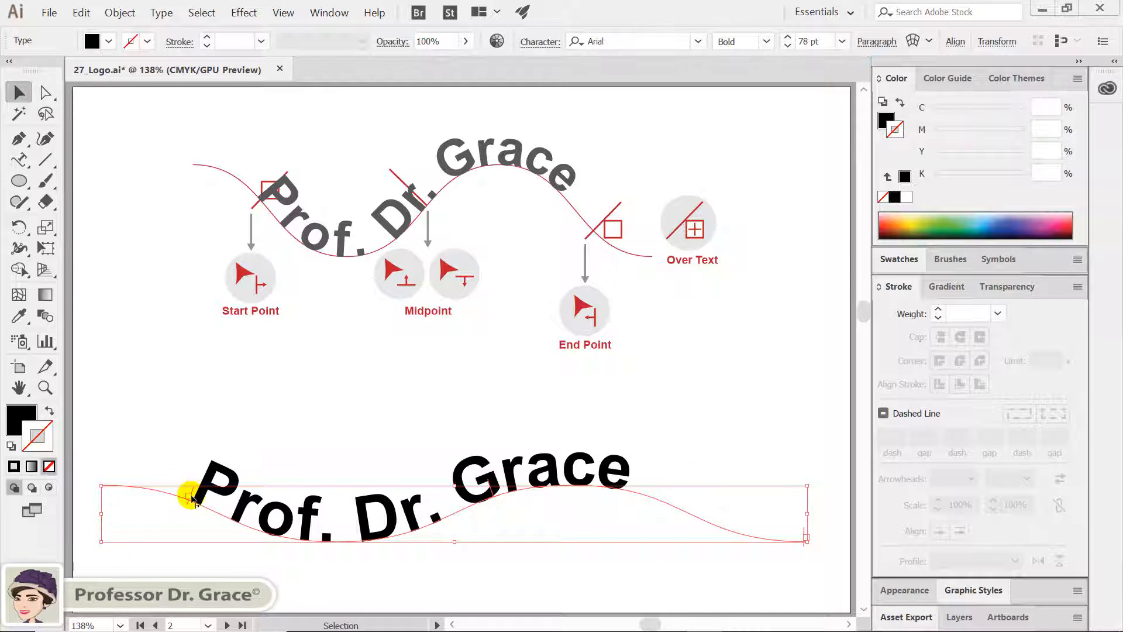
left_click_drag(192, 497, 338, 489)
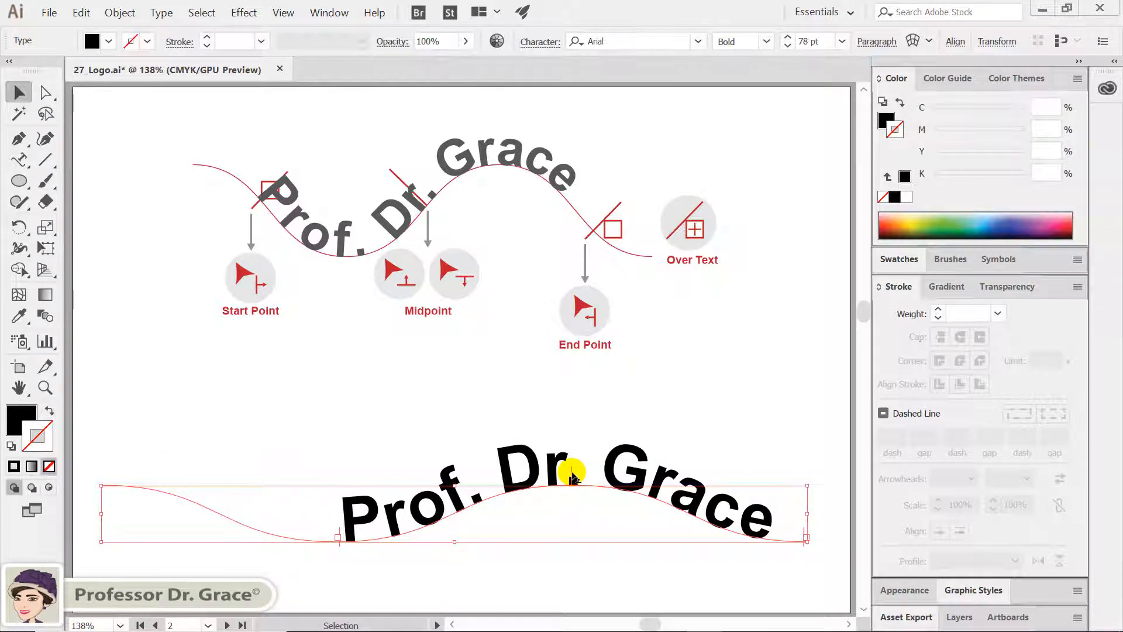
left_click_drag(572, 476, 440, 469)
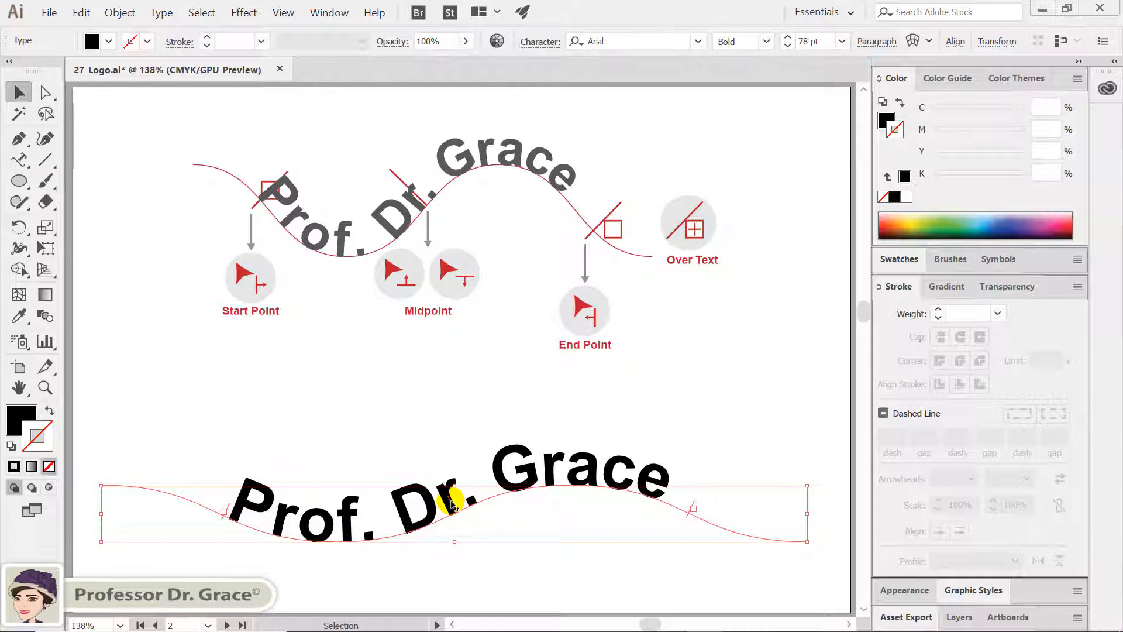
left_click_drag(453, 504, 400, 513)
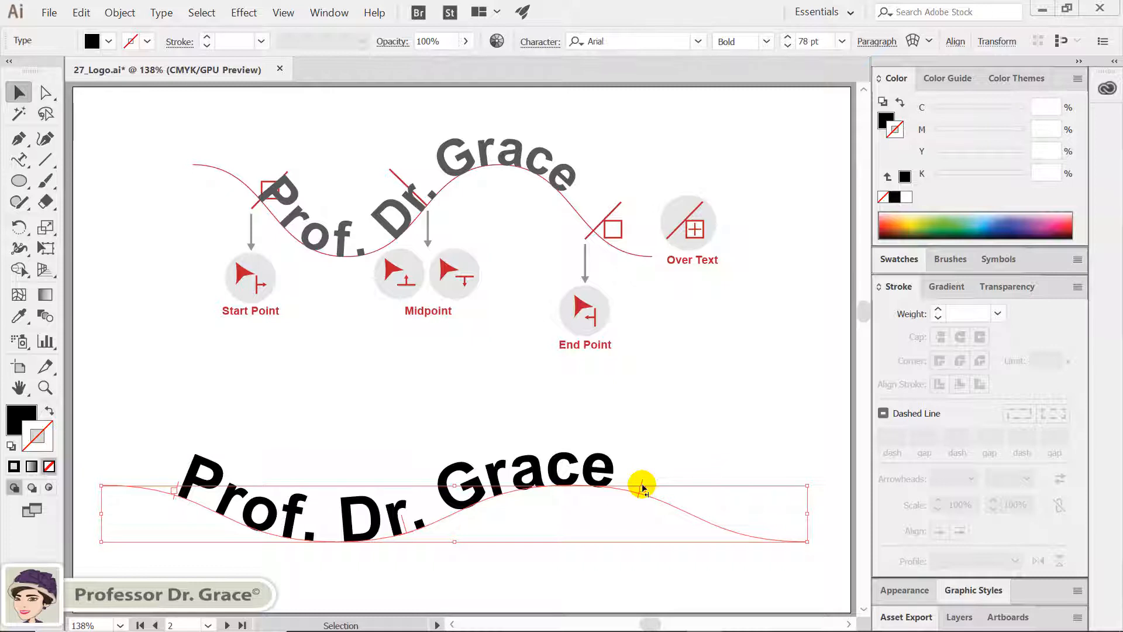
Pull the path text's end bracket in before the last word, and move it back out just past the last letter
left_click_drag(642, 487, 530, 468)
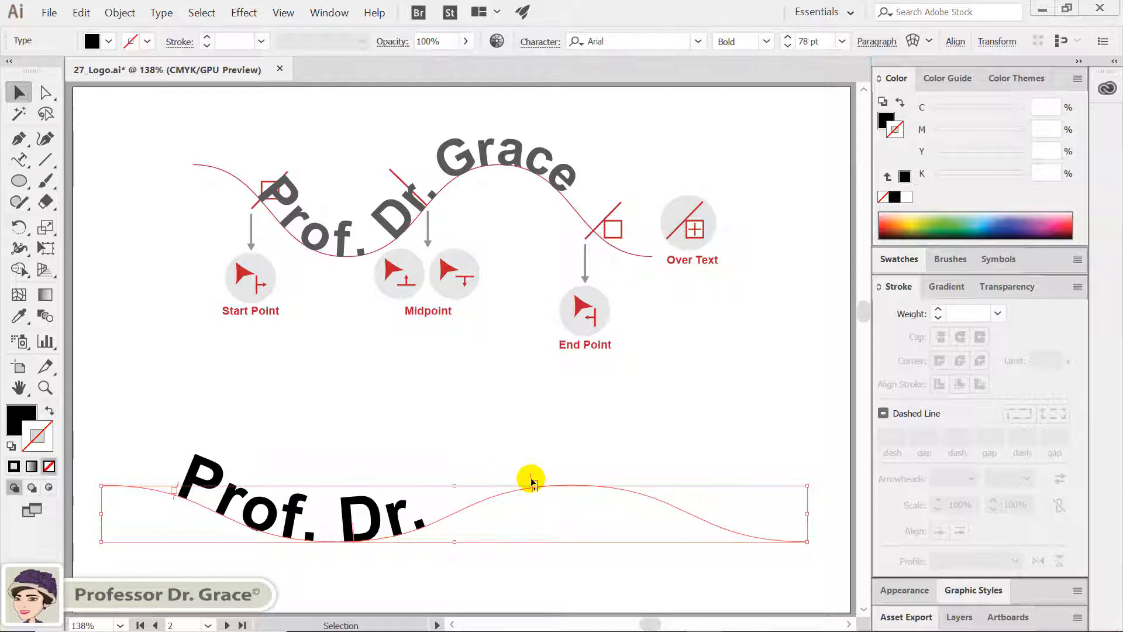
left_click_drag(532, 480, 658, 495)
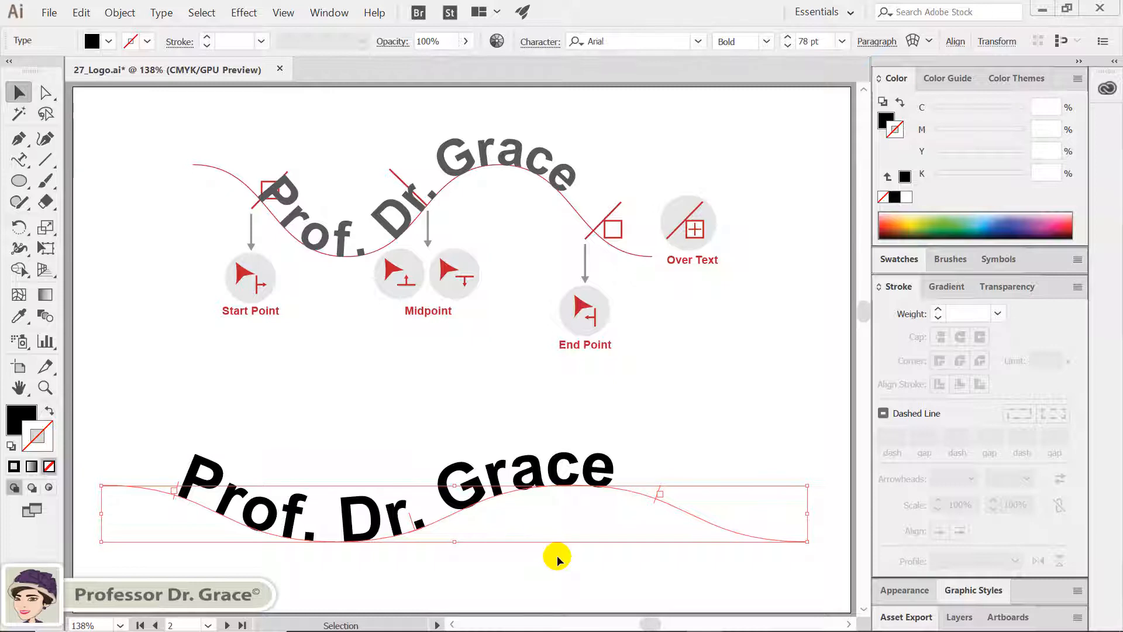
Deepen the text's wavy path by lowering the trough anchor to about Y 20.8 cm and raising the crest anchor to about Y 17.4 cm
left_click(45, 93)
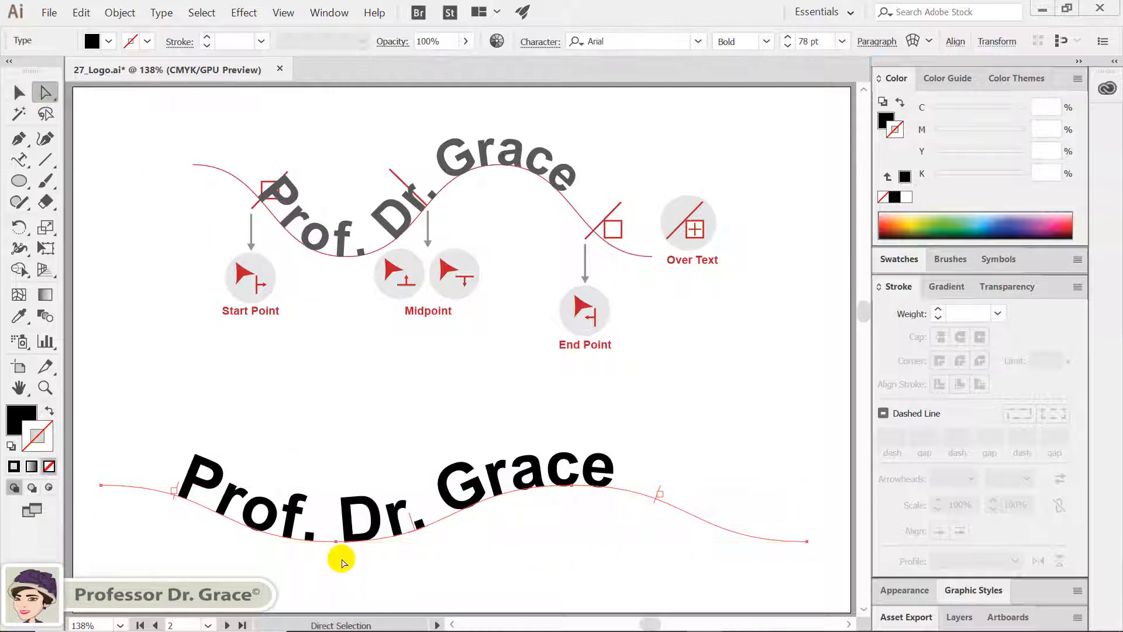
left_click_drag(337, 541, 337, 563)
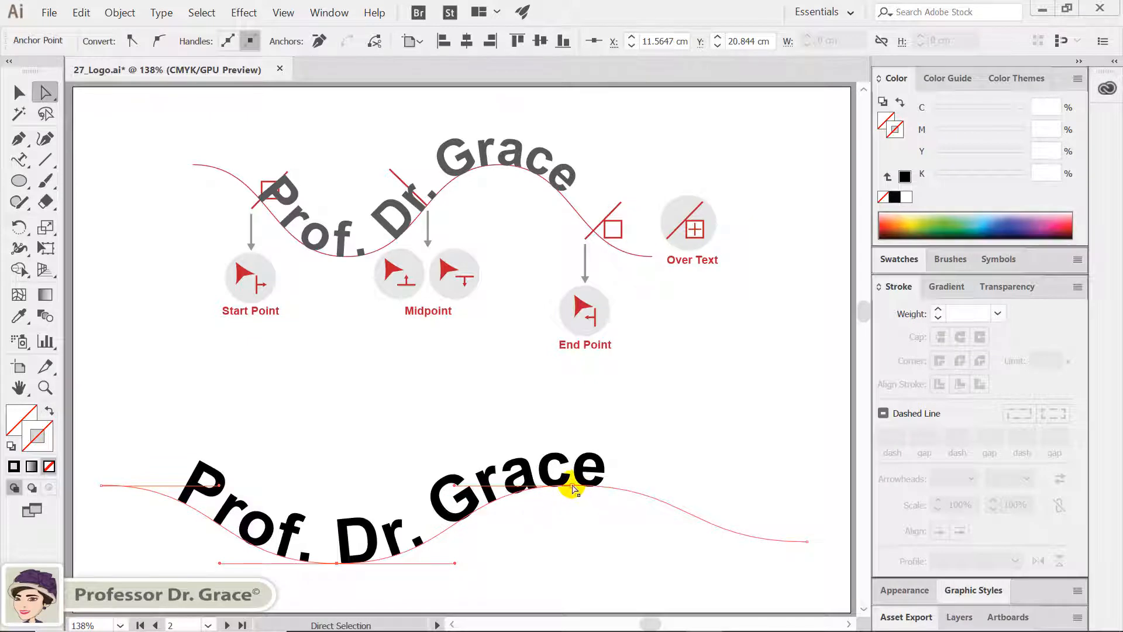
left_click_drag(574, 488, 575, 440)
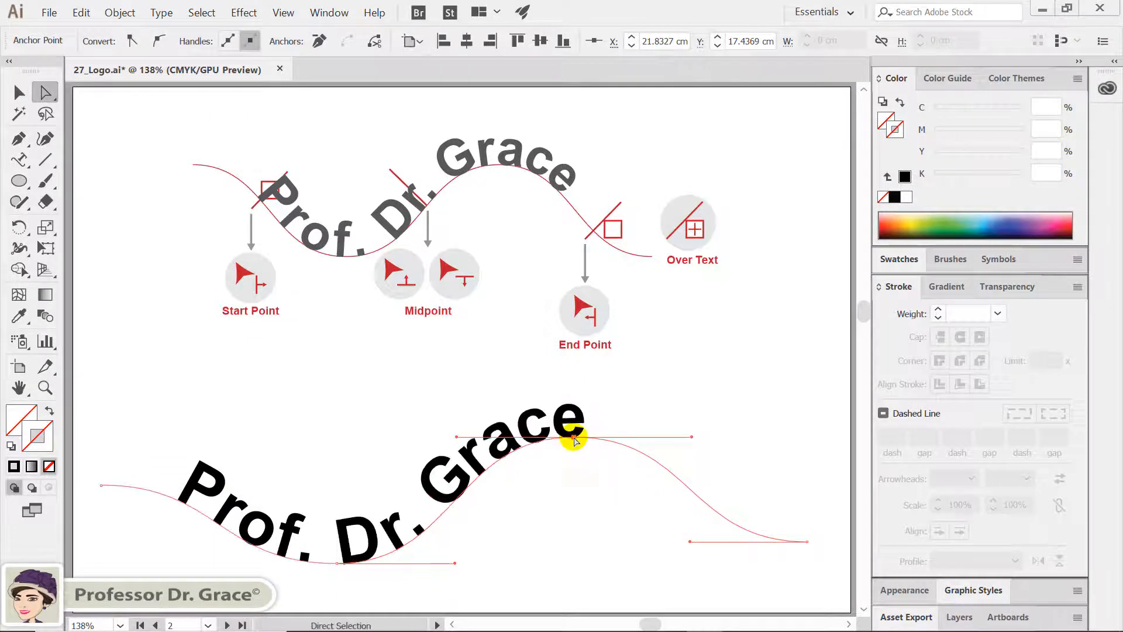
left_click(598, 509)
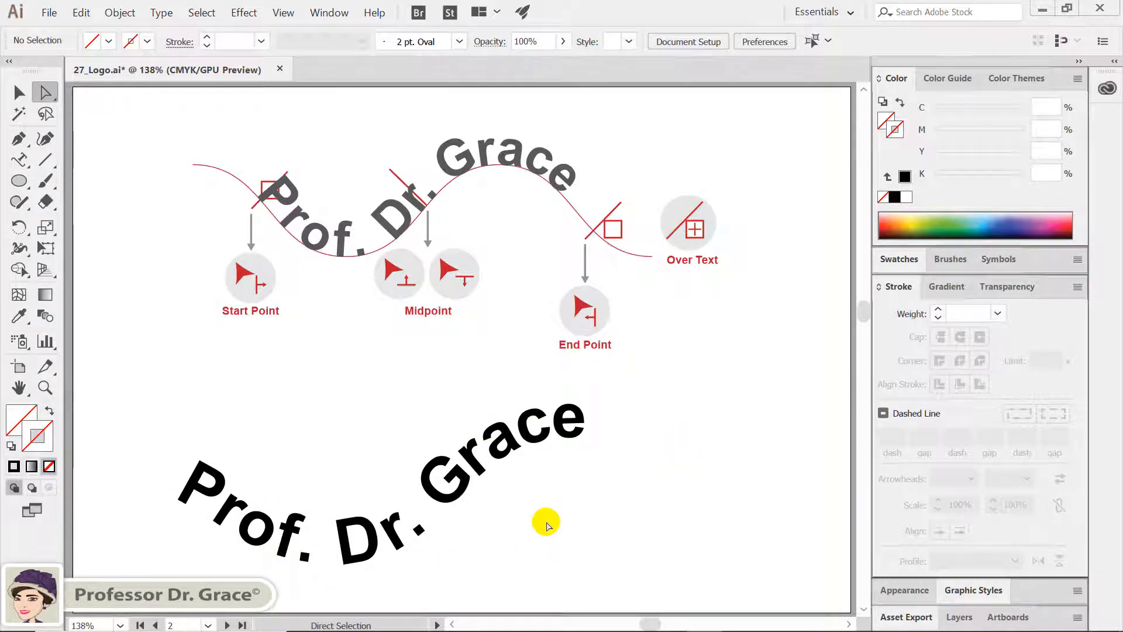
Cut all the pink Love text out of its text frame on the heart artboard
scroll(515, 433, "down", 10)
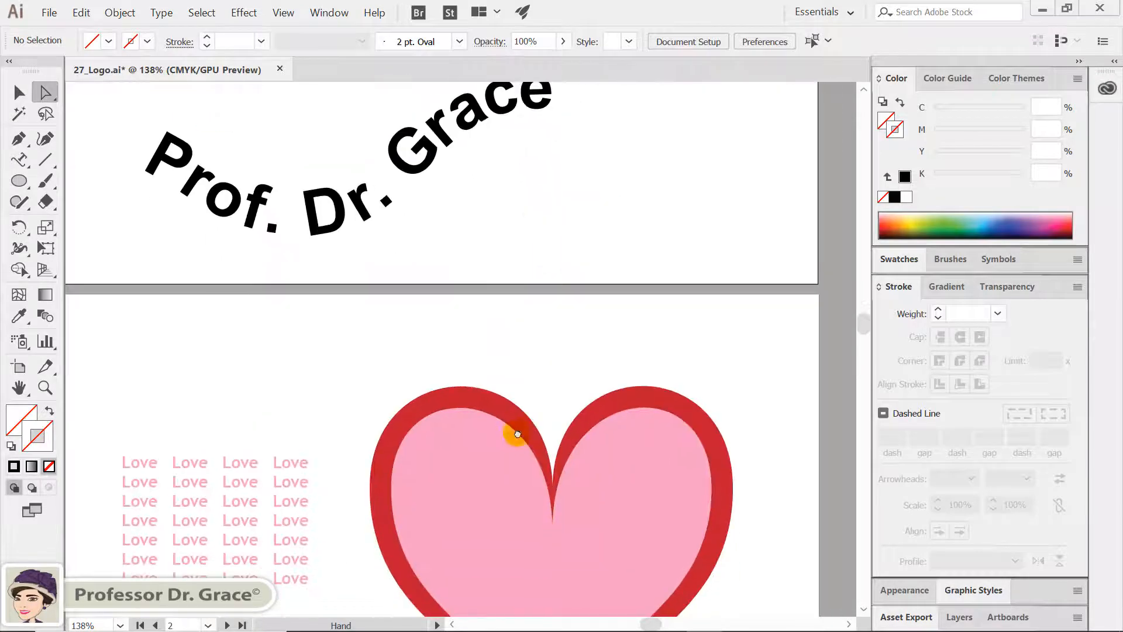
left_click(19, 93)
left_click(292, 227)
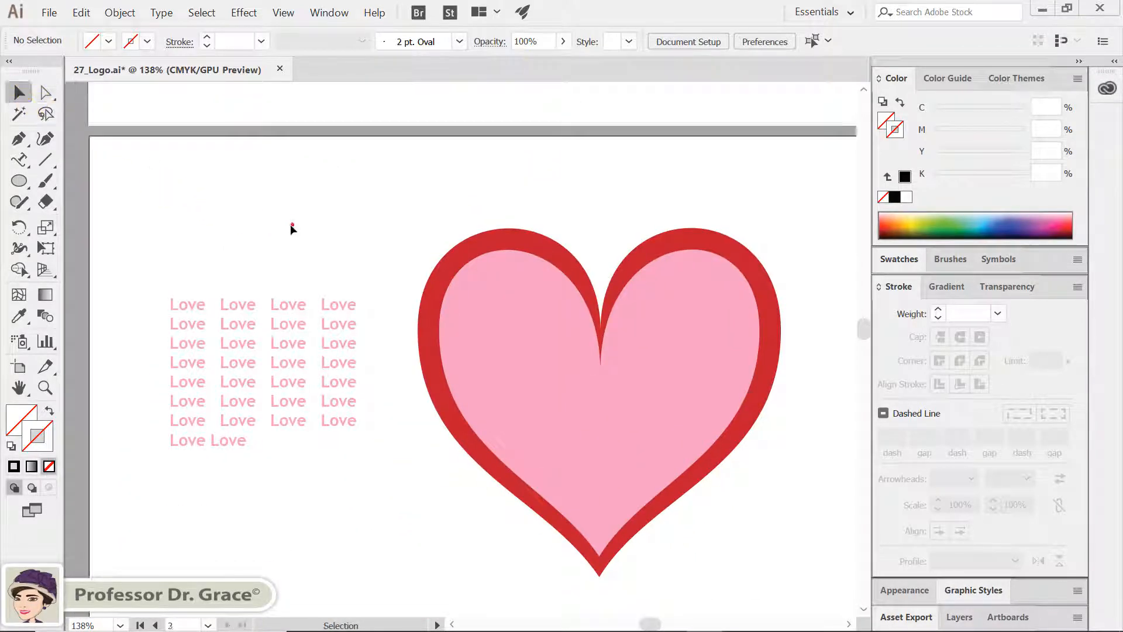
key("ctrl+0")
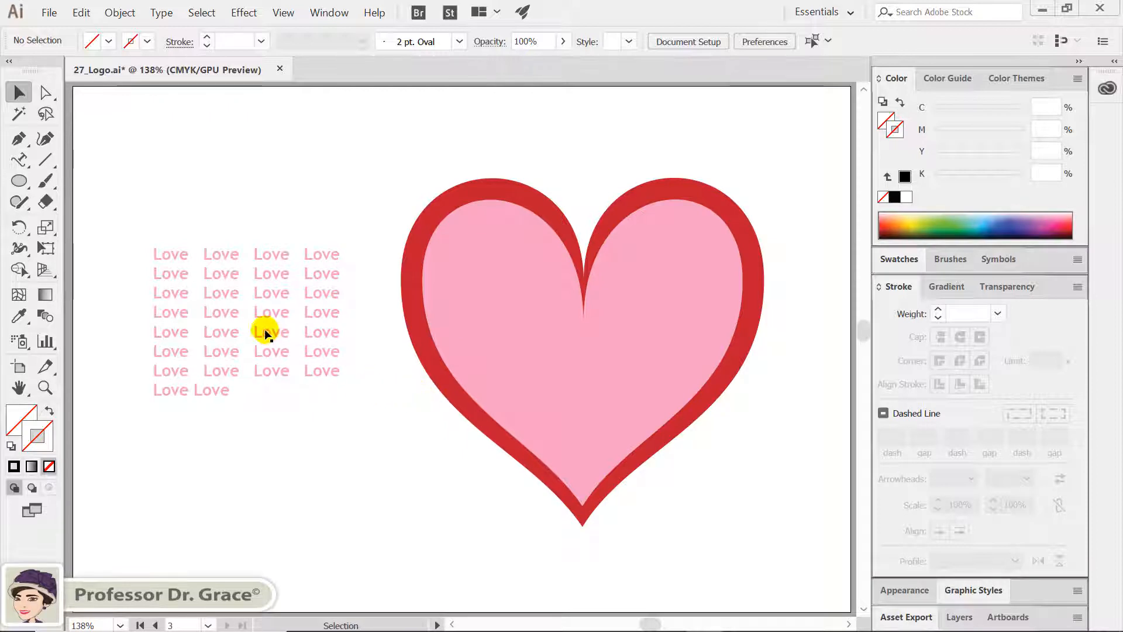
left_click(20, 160)
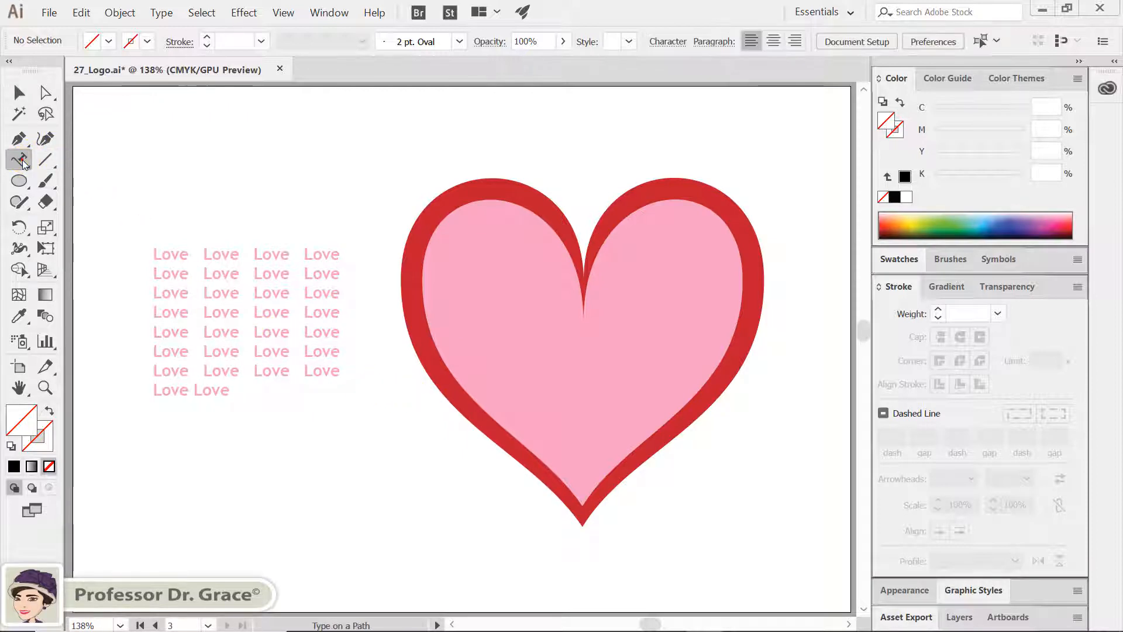
left_click(219, 293)
key("ctrl+a")
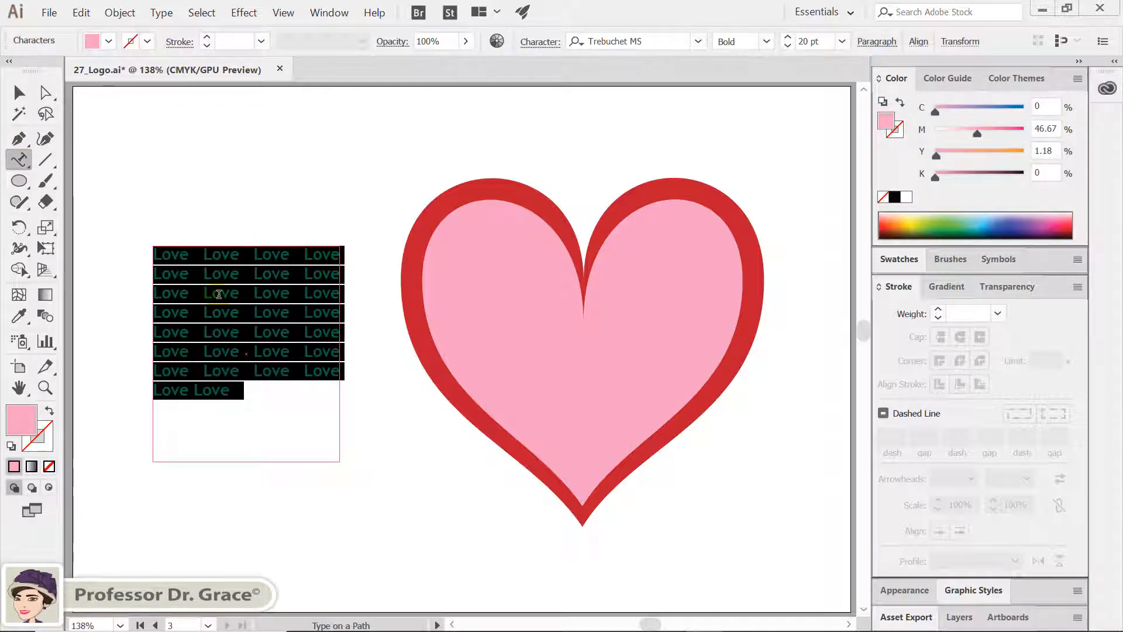
key("ctrl+x")
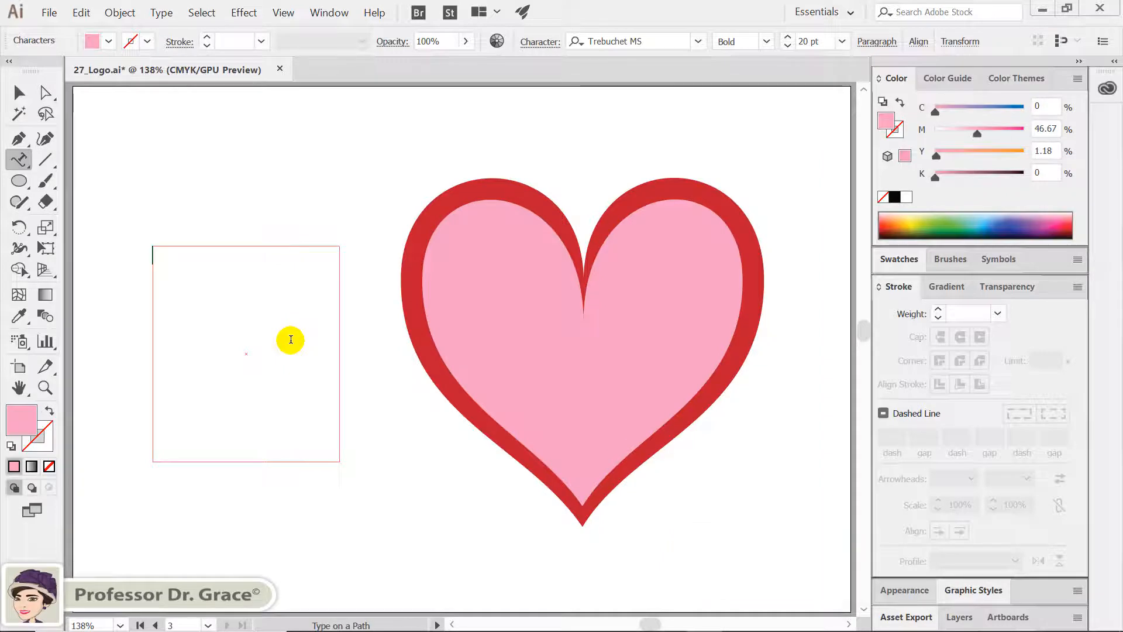
Delete the emptied text frame beside the heart
key("ctrl")
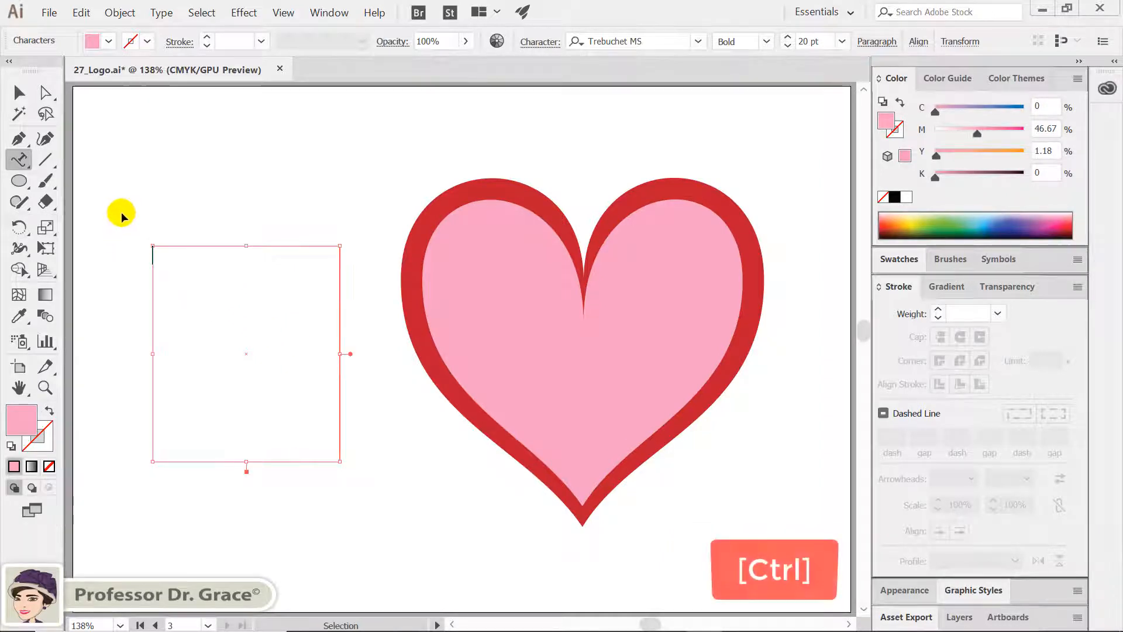
left_click_drag(310, 469, 346, 505)
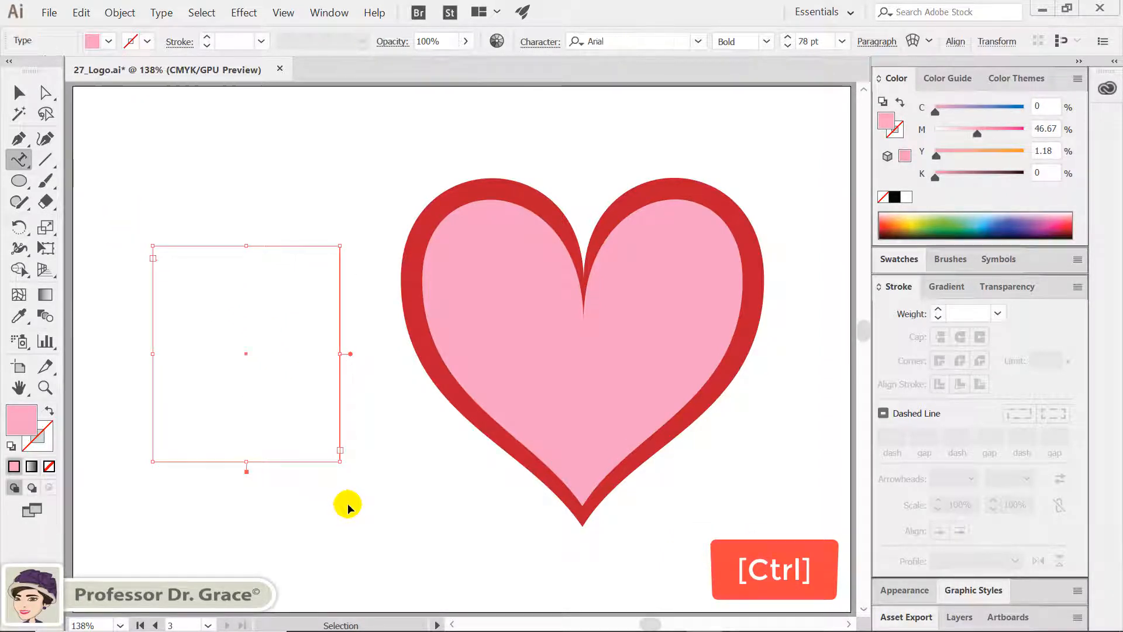
key("Delete")
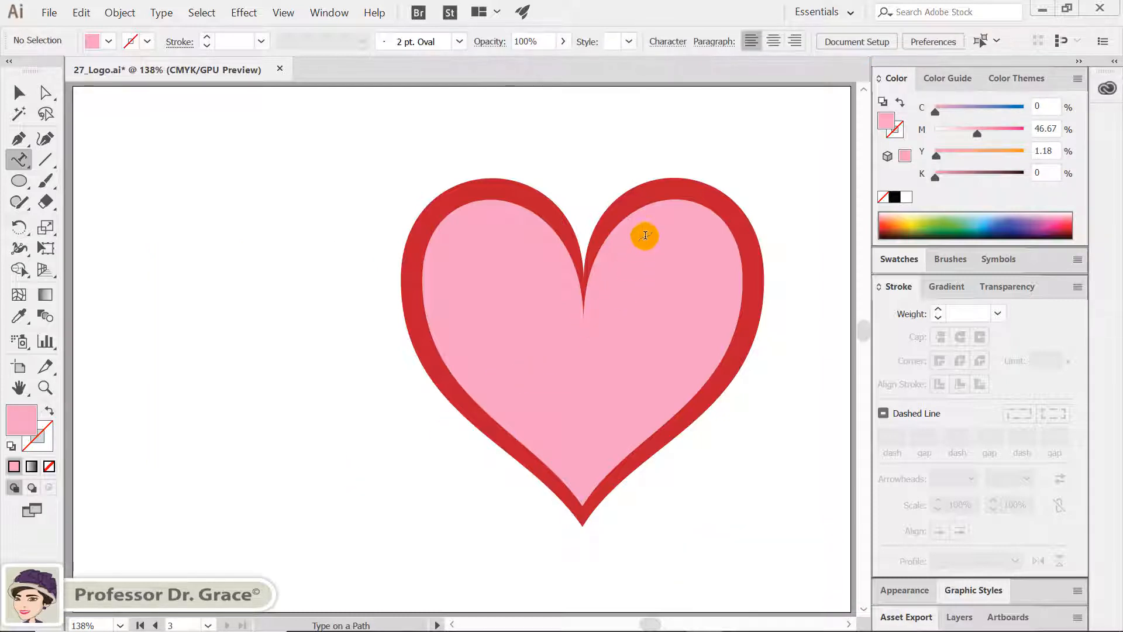
Turn the red outer heart's outline into a type path starting near the top notch, and replace its placeholder with the cut Love text
key("ctrl+v")
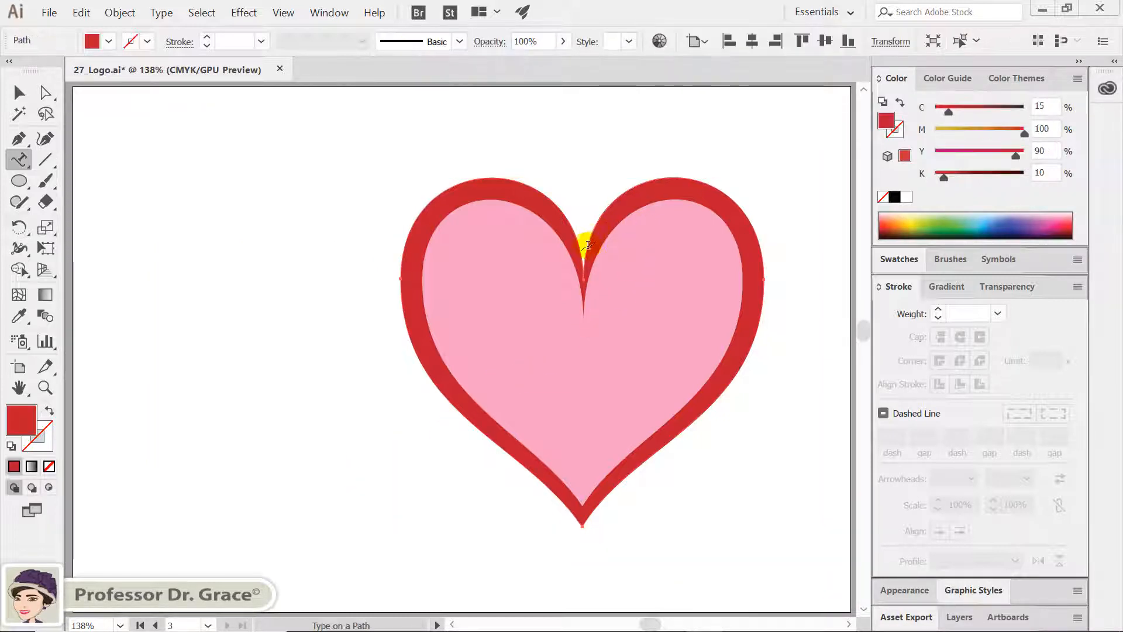
left_click(588, 250)
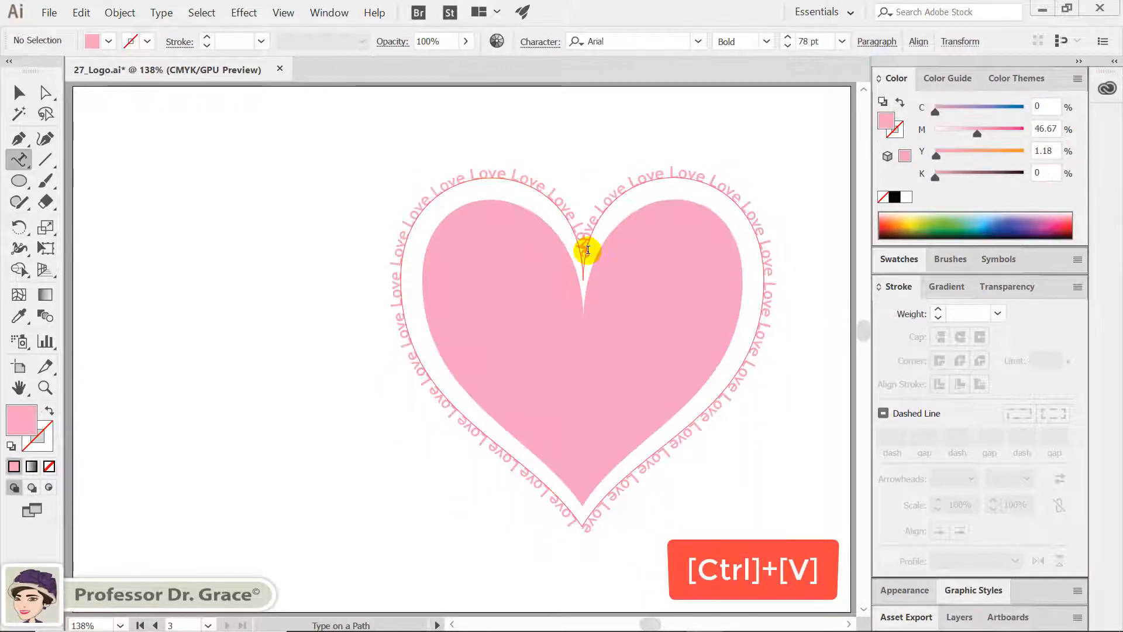
key("Escape")
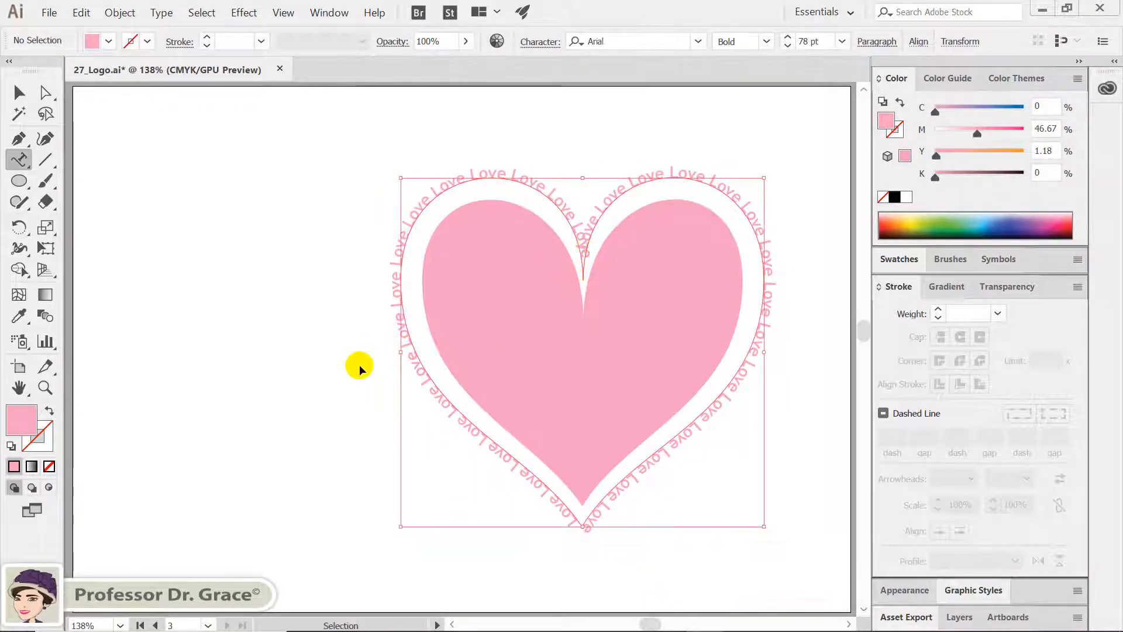
key("ctrl")
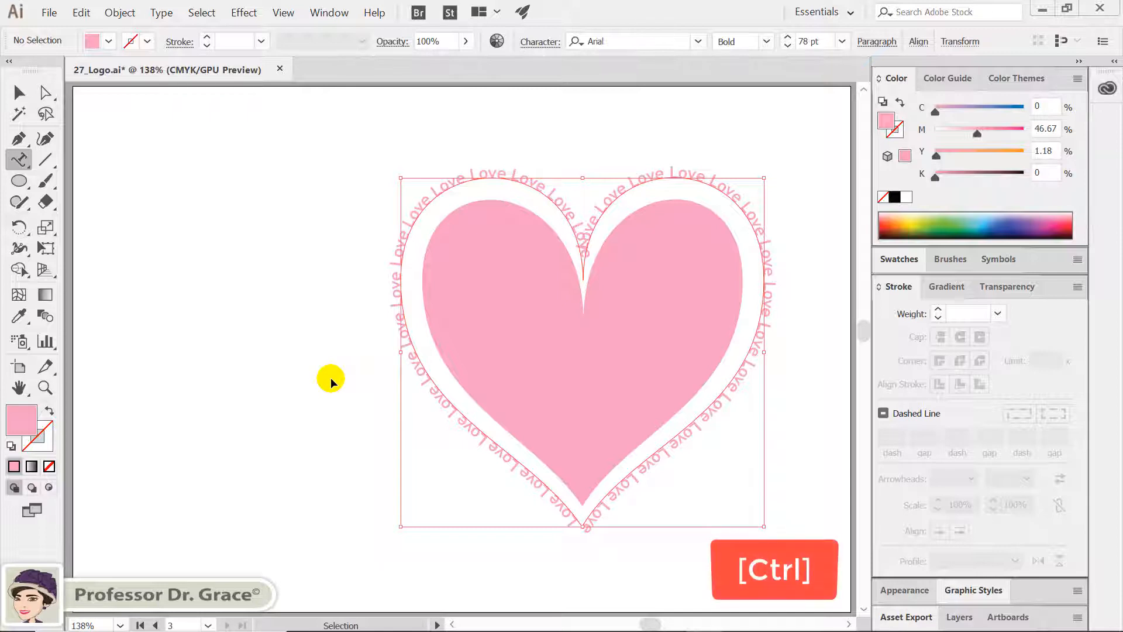
left_click(330, 381, "ctrl")
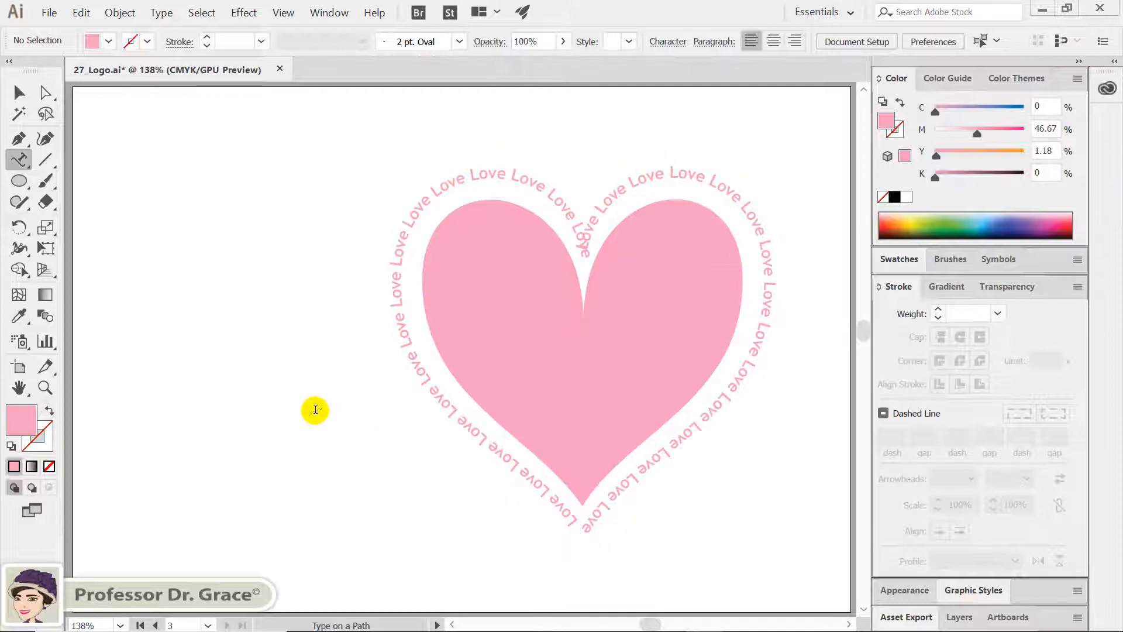
Go to the motorcycle logo artboard and set the fill to the light blue swatch (C 70, M 15, Y 0, K 0)
key("v")
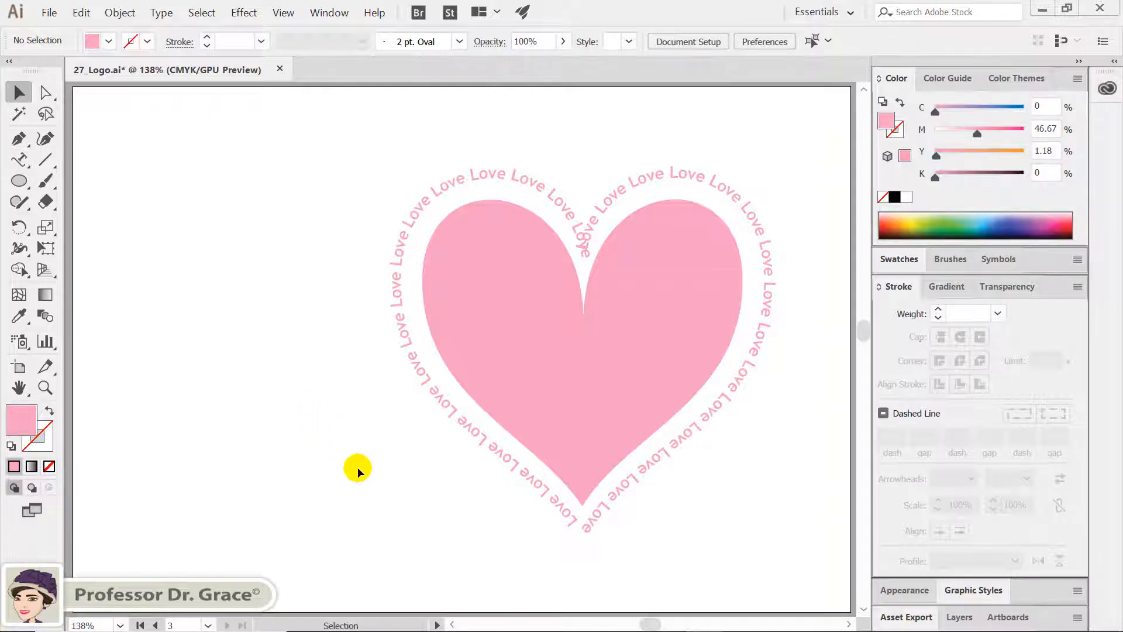
left_click_drag(467, 536, 363, 177)
left_click_drag(398, 465, 419, 306)
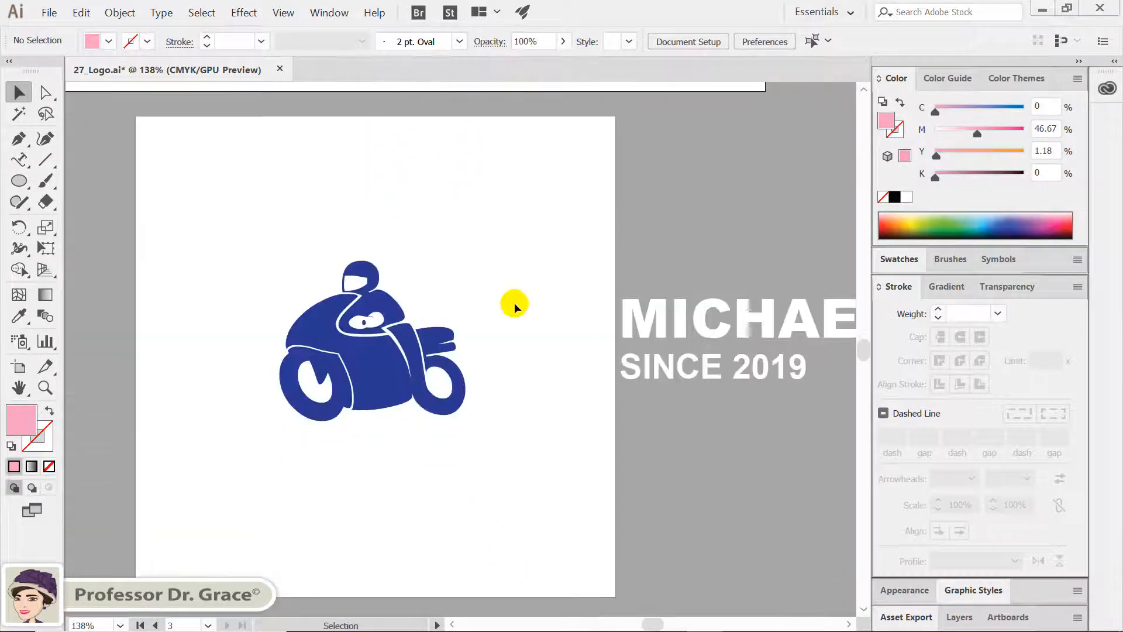
left_click(515, 304)
scroll(515, 304, "up", 1)
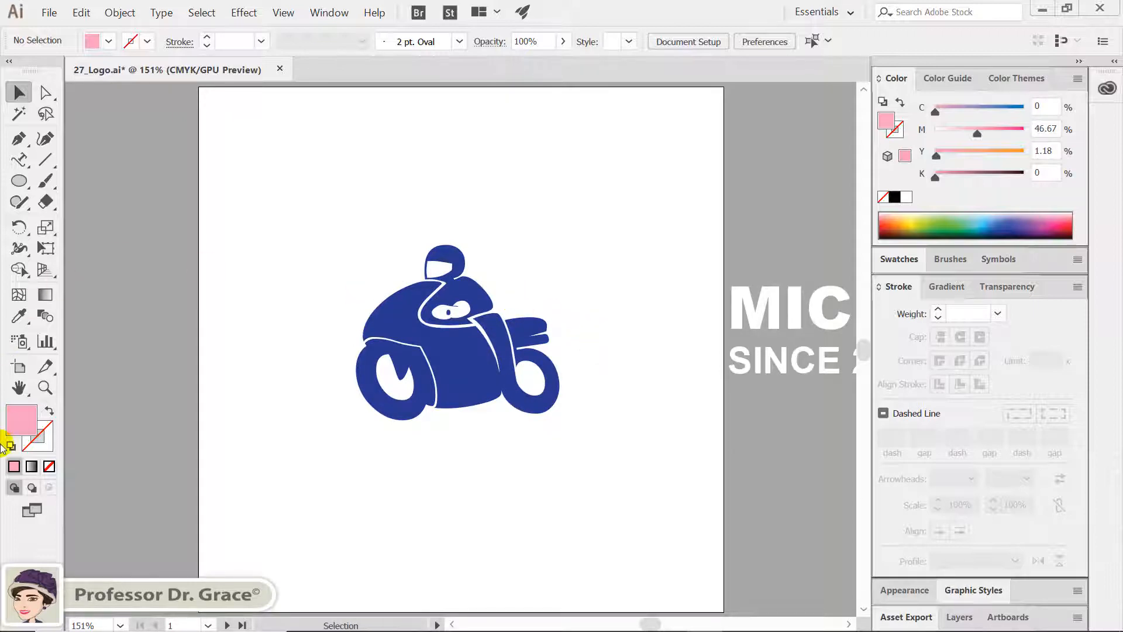
left_click(898, 258)
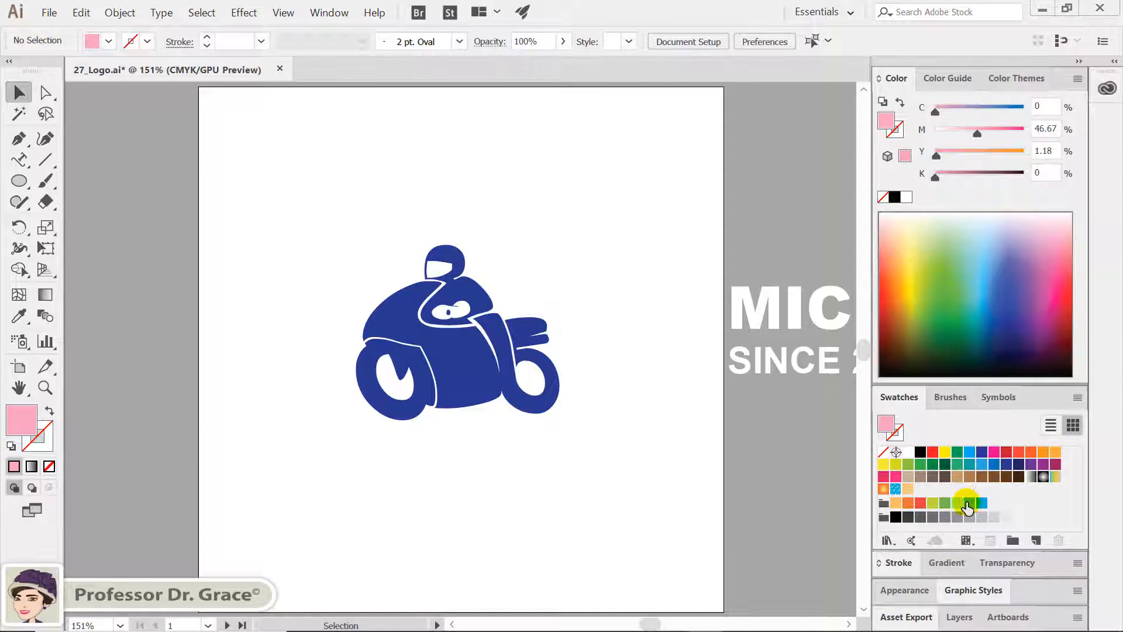
left_click(983, 465)
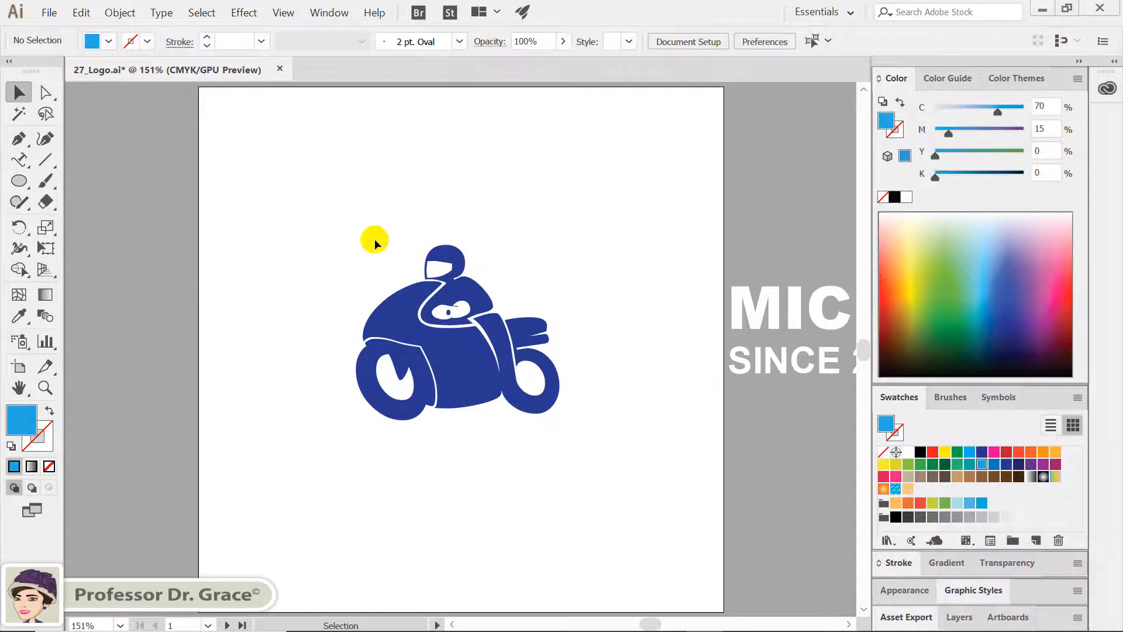
Create a 17 cm by 17 cm circle with the Ellipse tool on the motorcycle artboard
left_click(16, 184)
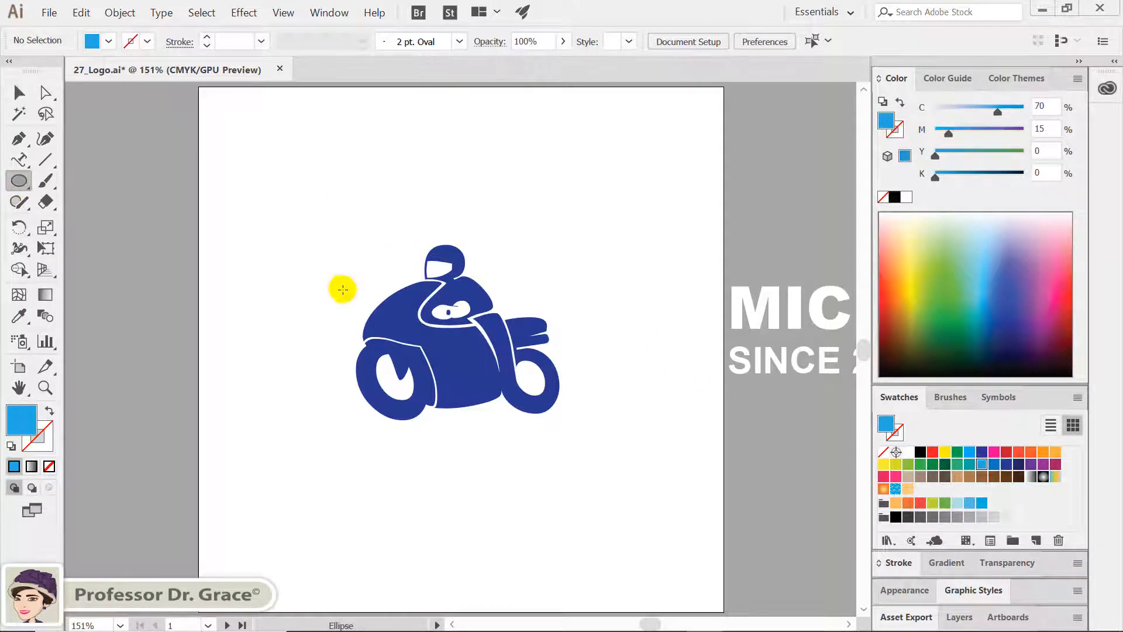
left_click(289, 254)
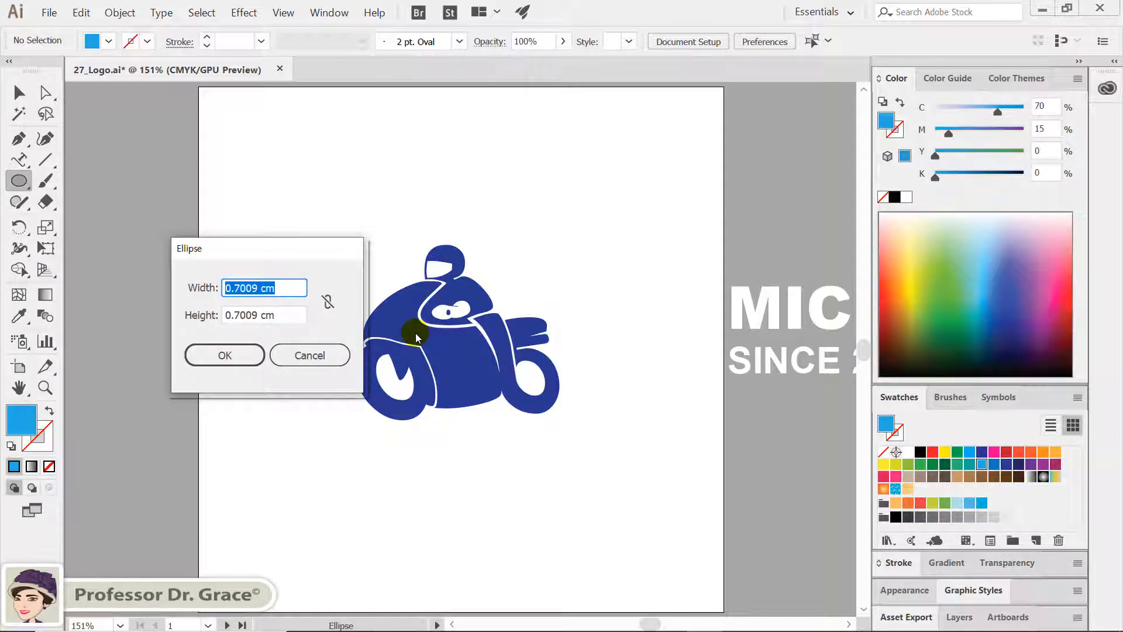
type("17")
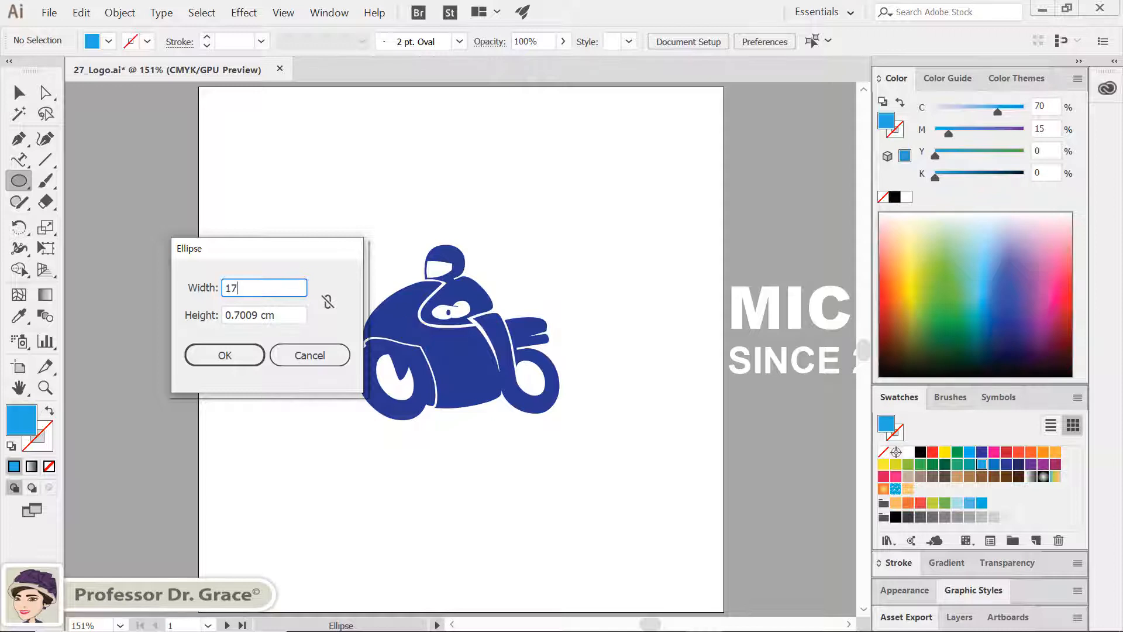
key("Tab")
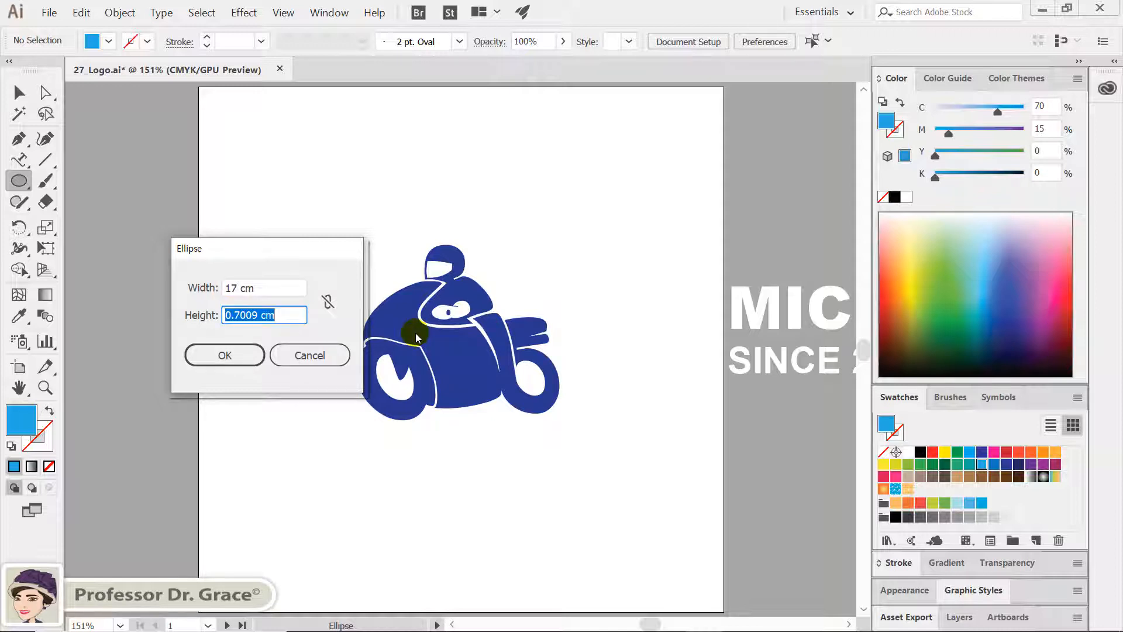
type("17")
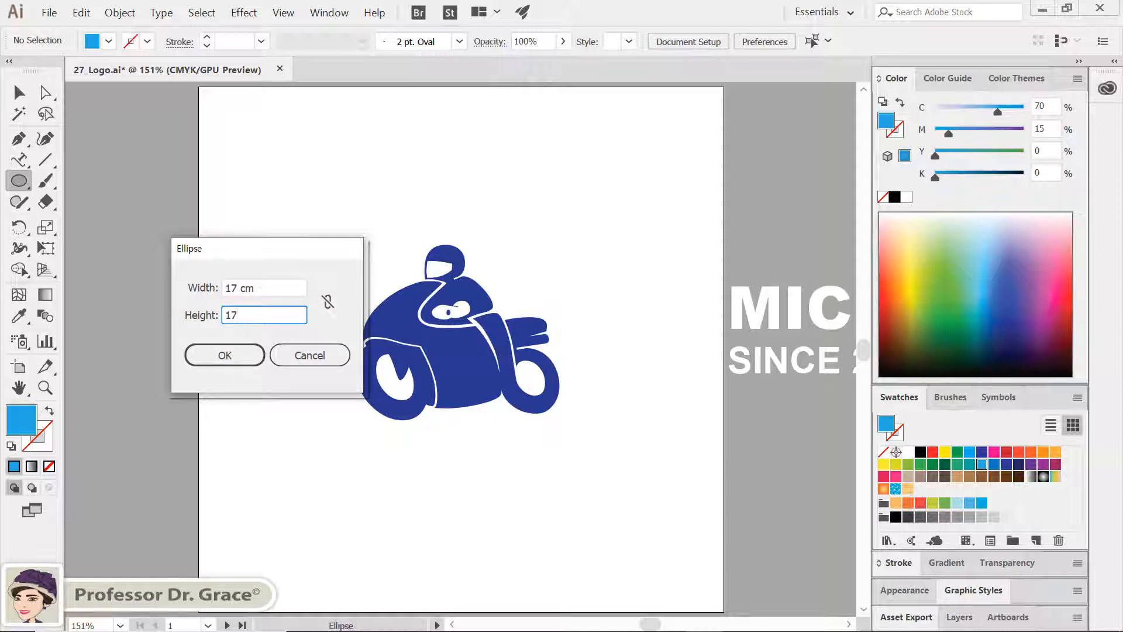
key("Return")
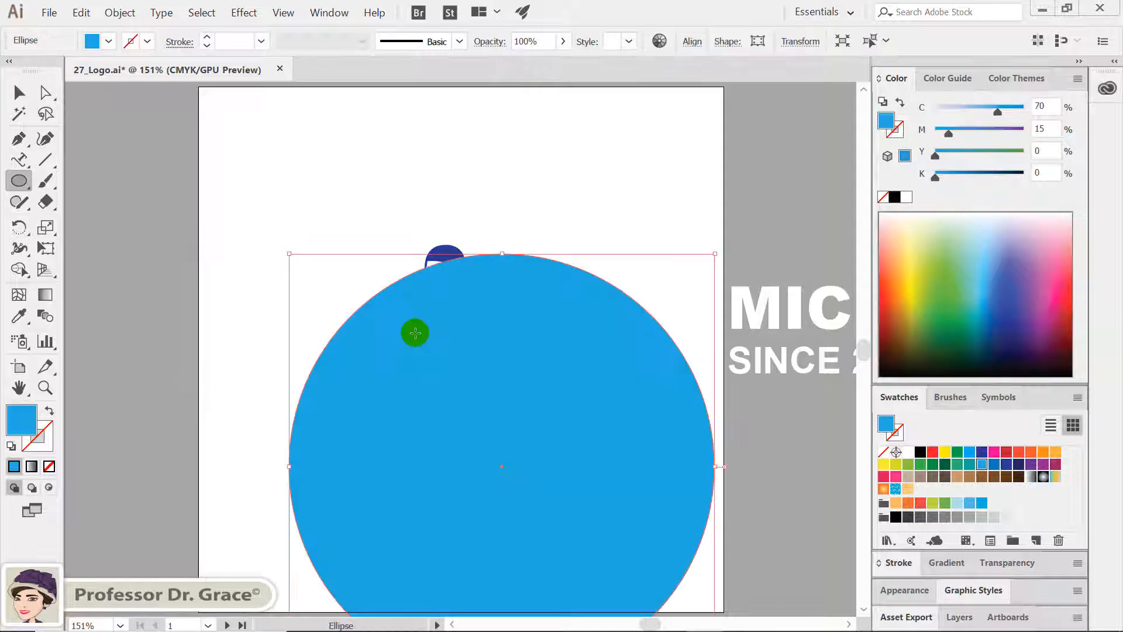
Centre the blue circle horizontally and vertically on the motorcycle artboard using alignment to the artboard
left_click(20, 92)
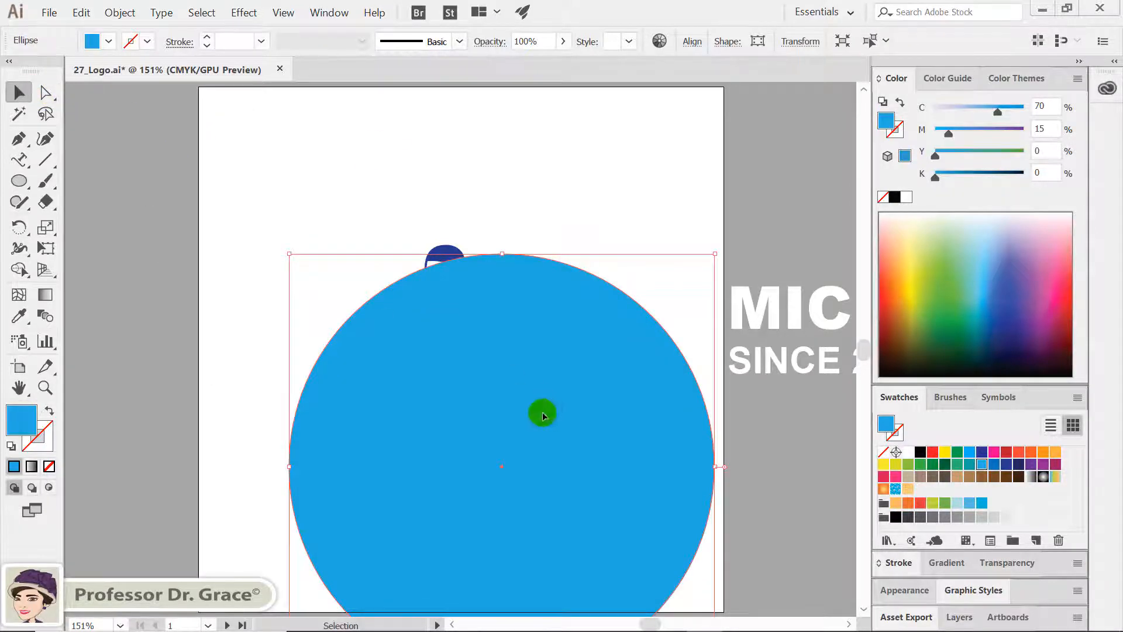
left_click_drag(542, 414, 476, 305)
left_click_drag(712, 281, 601, 283)
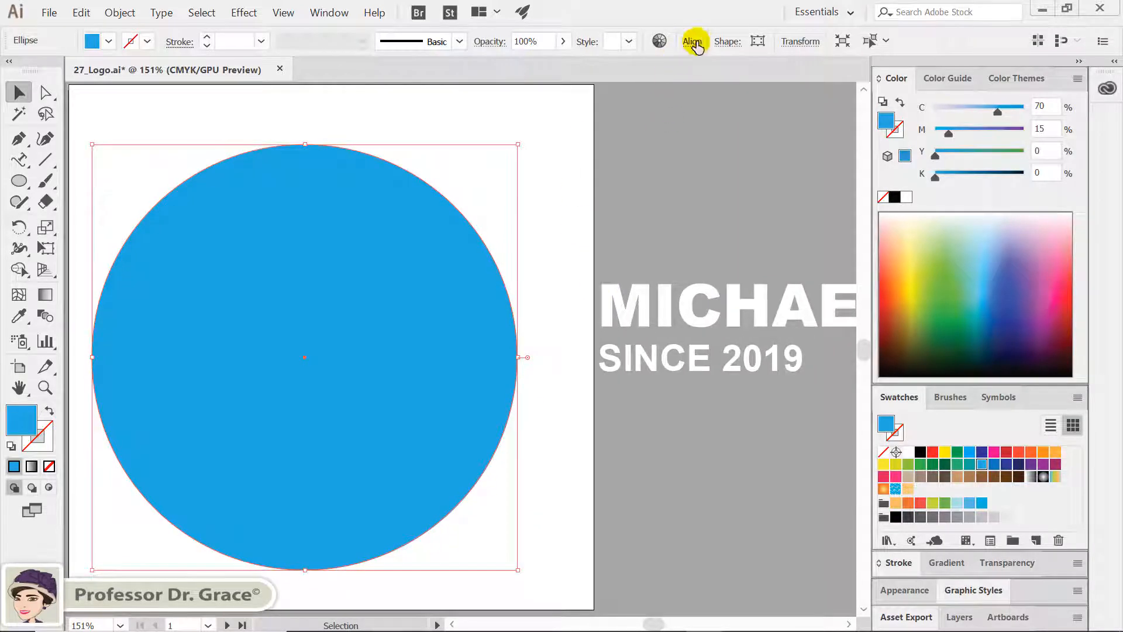
left_click(699, 42)
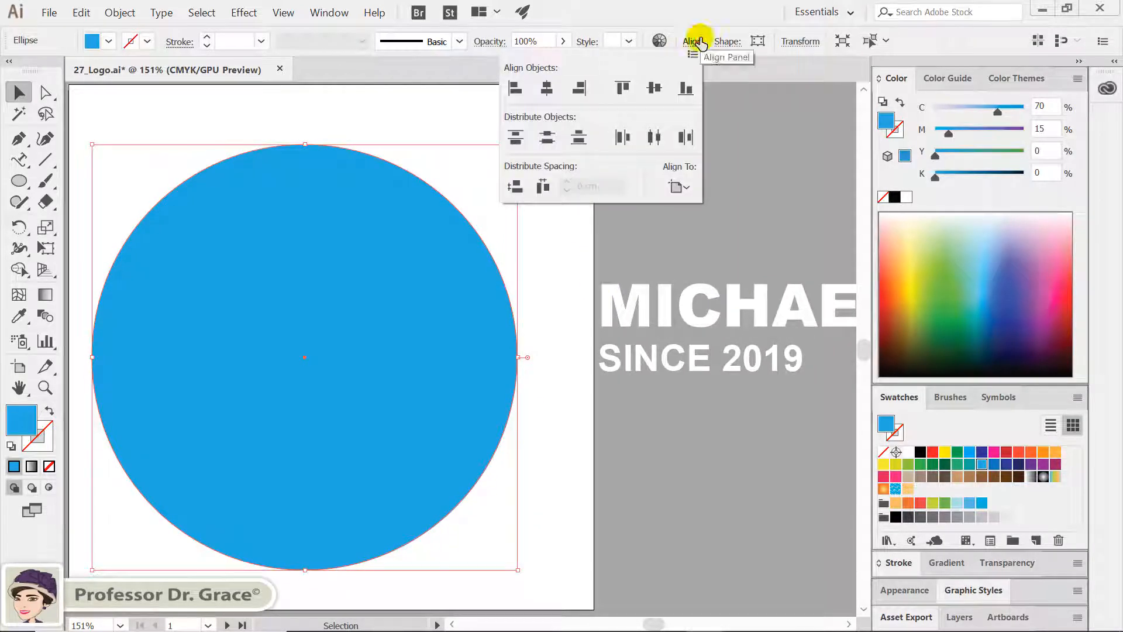
left_click(692, 190)
left_click(696, 246)
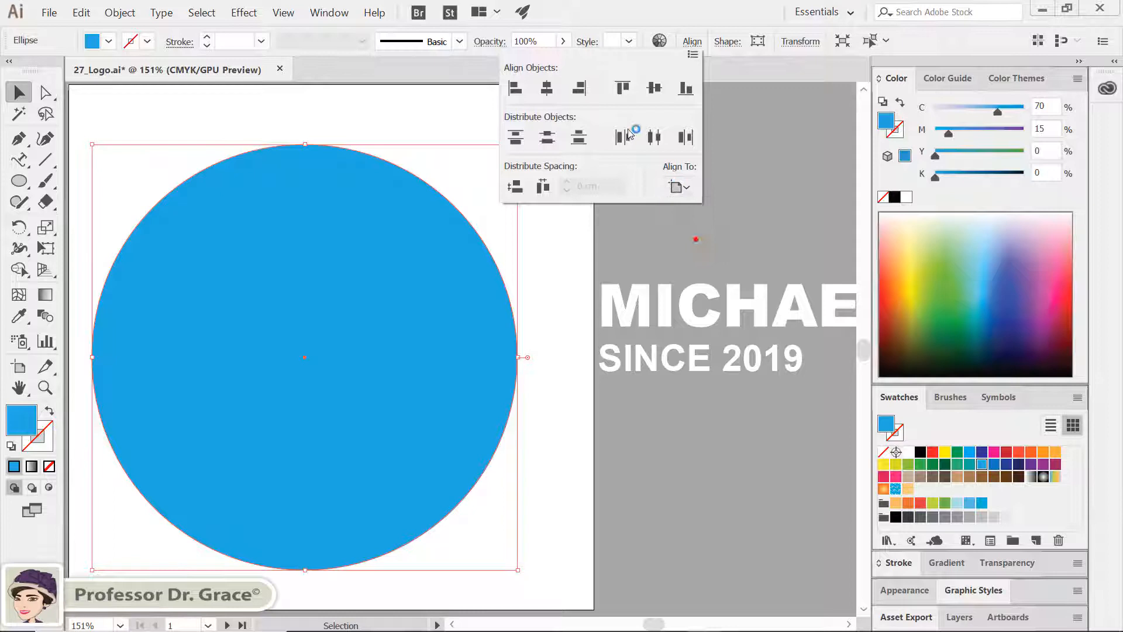
left_click(546, 87)
left_click(657, 88)
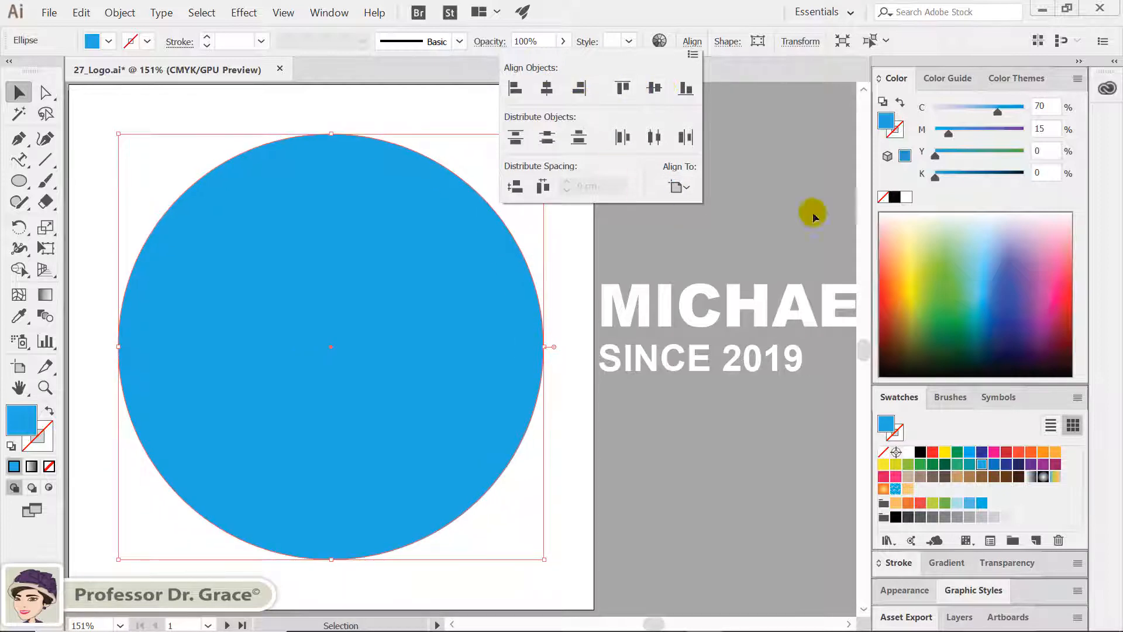
Paste a copy of the blue circle in front of the original and scale it uniformly to 57%
left_click(904, 81)
left_click(905, 82)
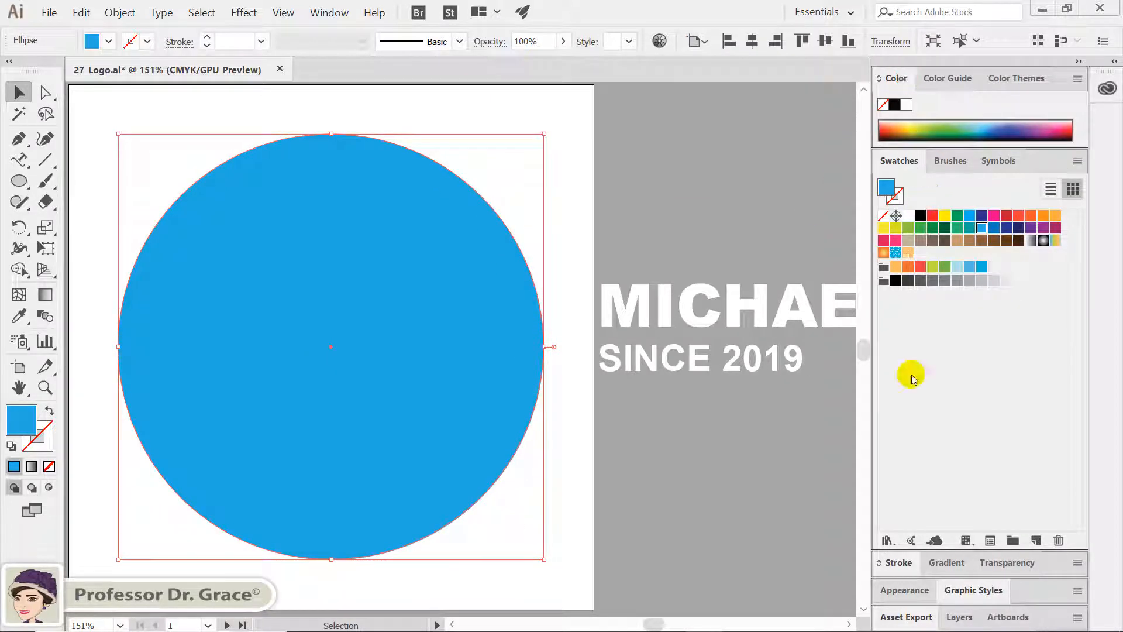
left_click(898, 563)
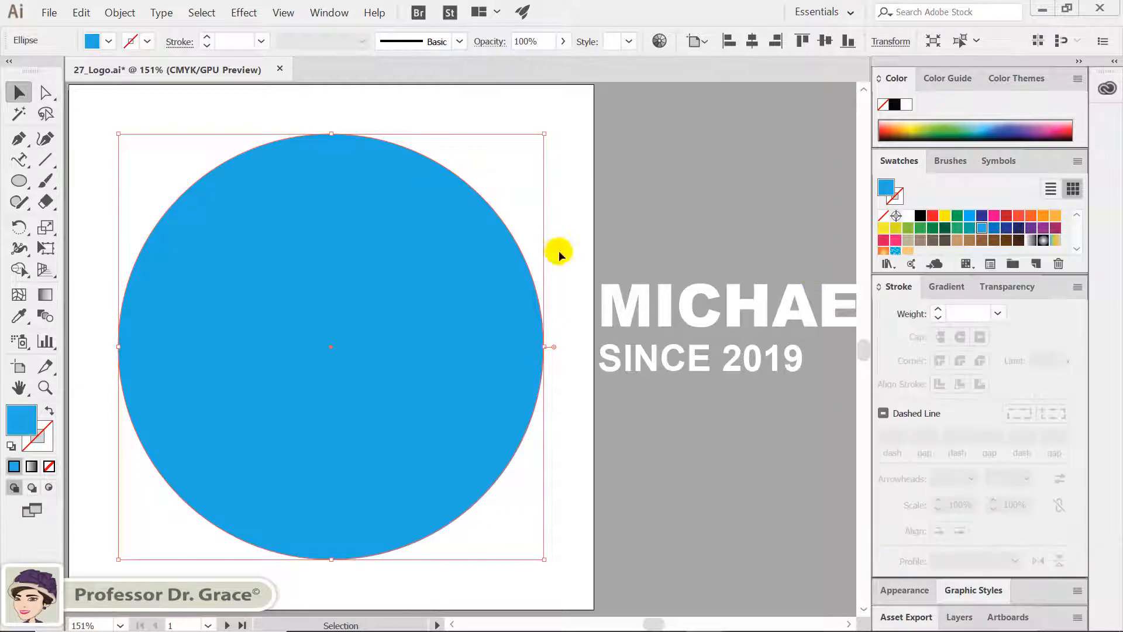
key("ctrl+c")
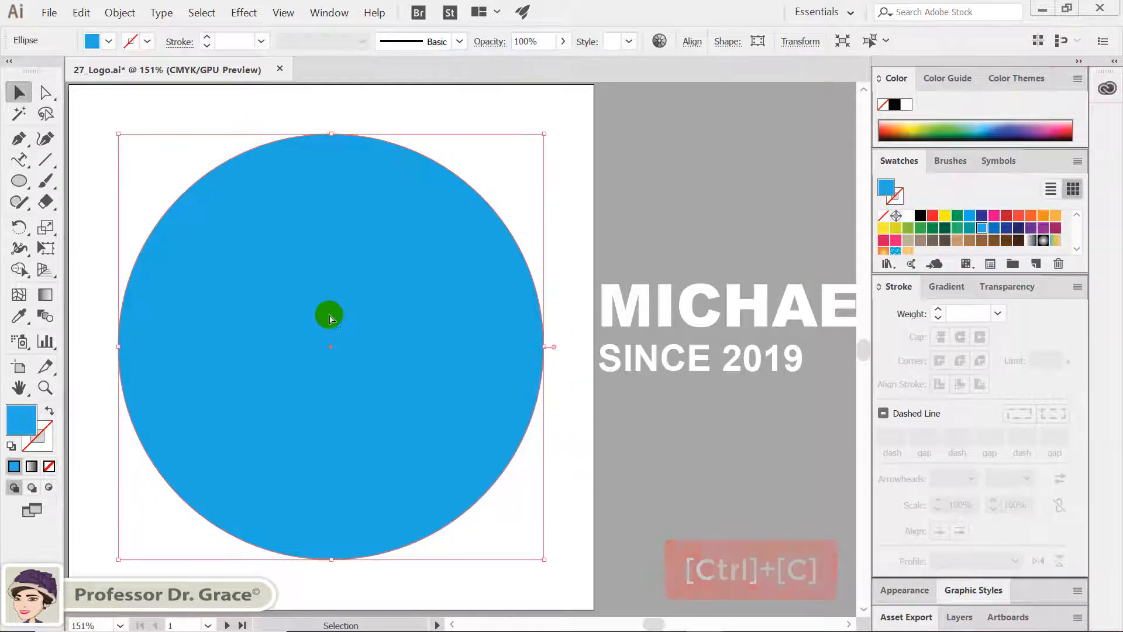
key("ctrl+f")
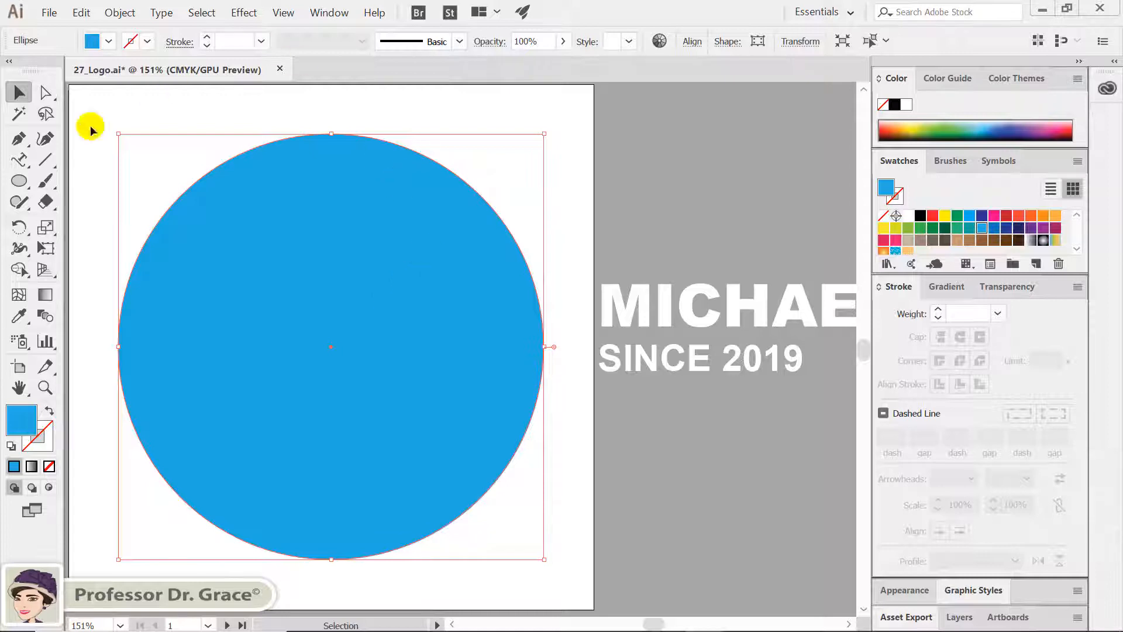
left_click(45, 227)
key("Return")
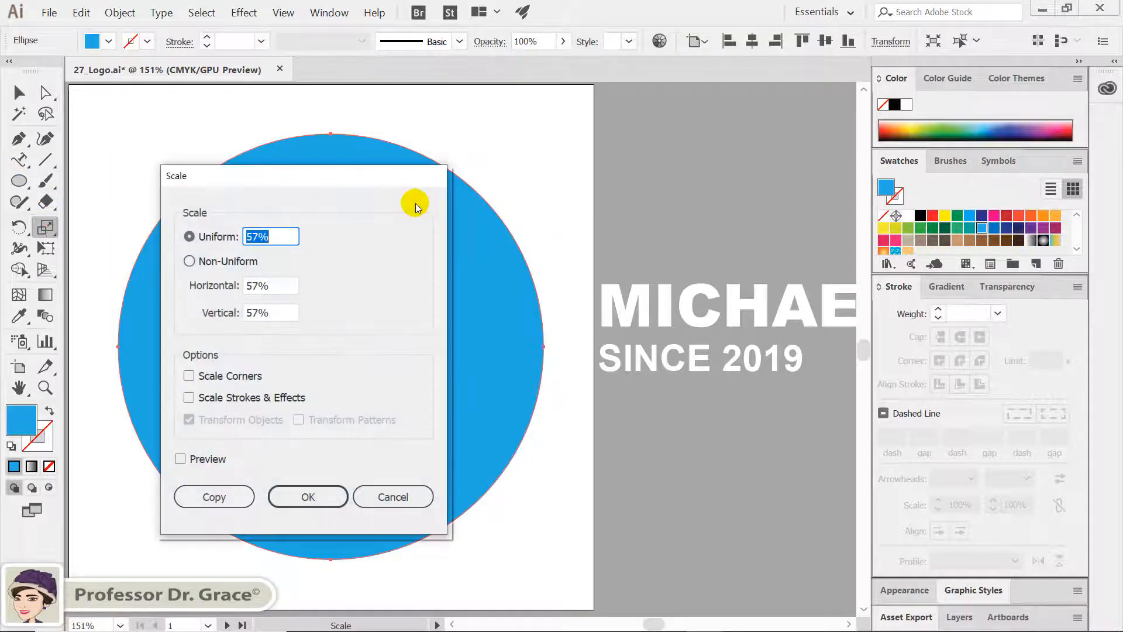
left_click_drag(384, 176, 736, 152)
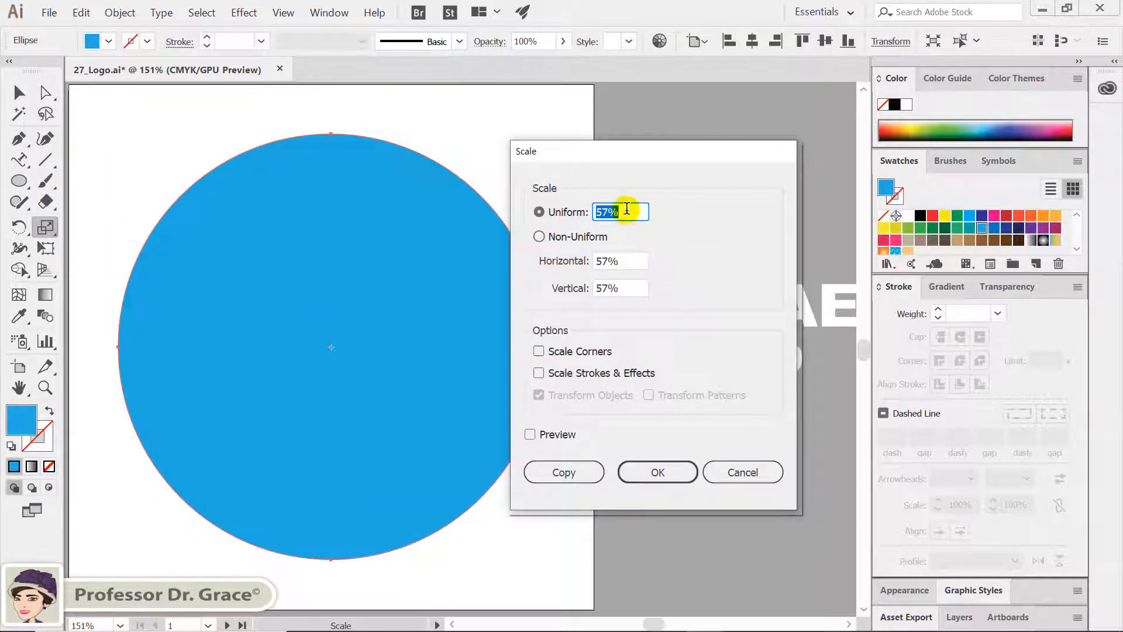
type("57")
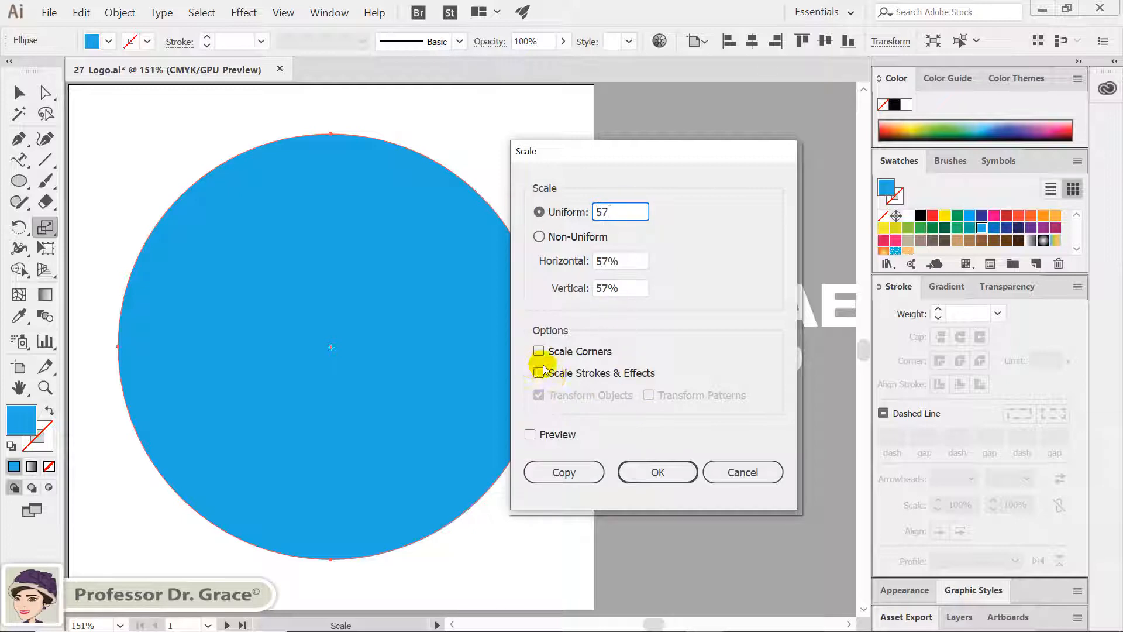
left_click(672, 474)
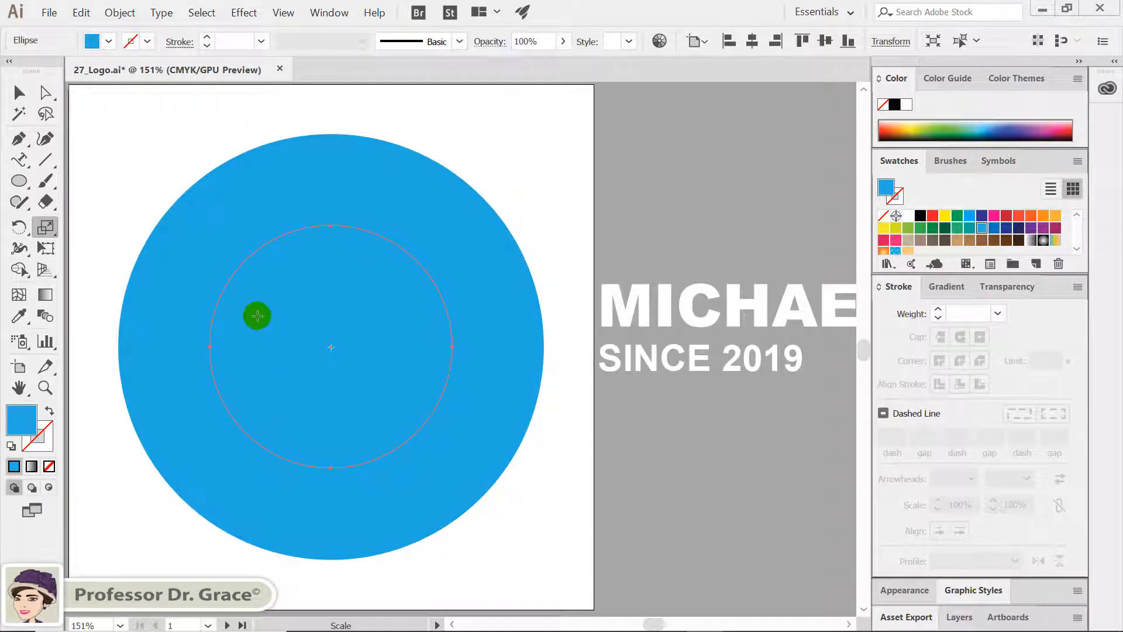
Fill the small circle with orange and combine both circles into a compound path, cutting a hole around the motorcycle
left_click(1043, 217)
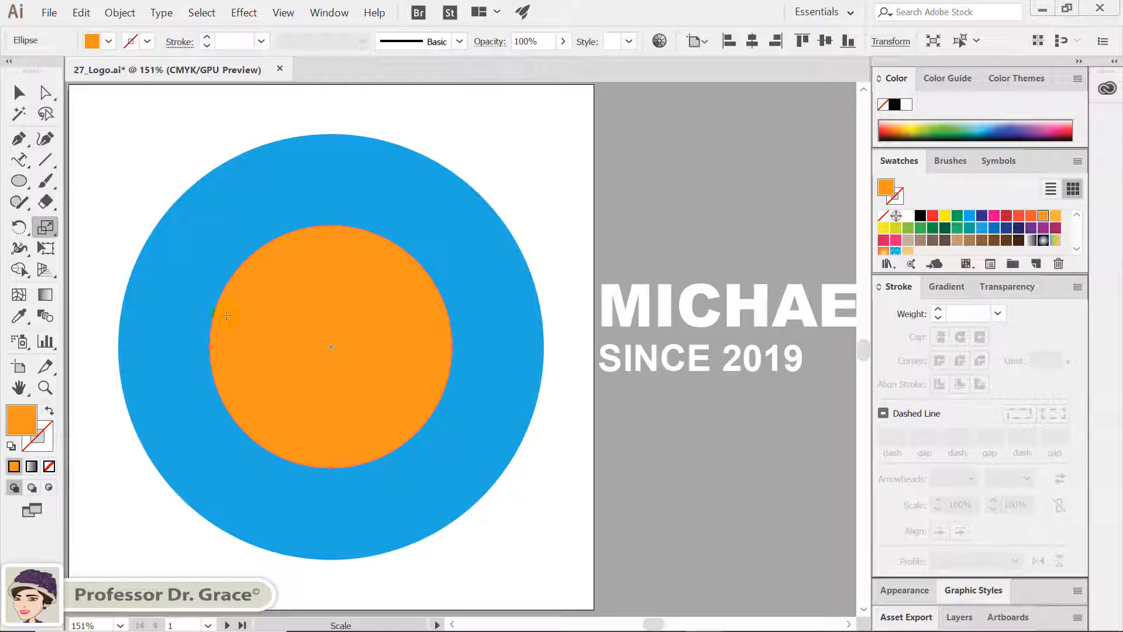
key("v")
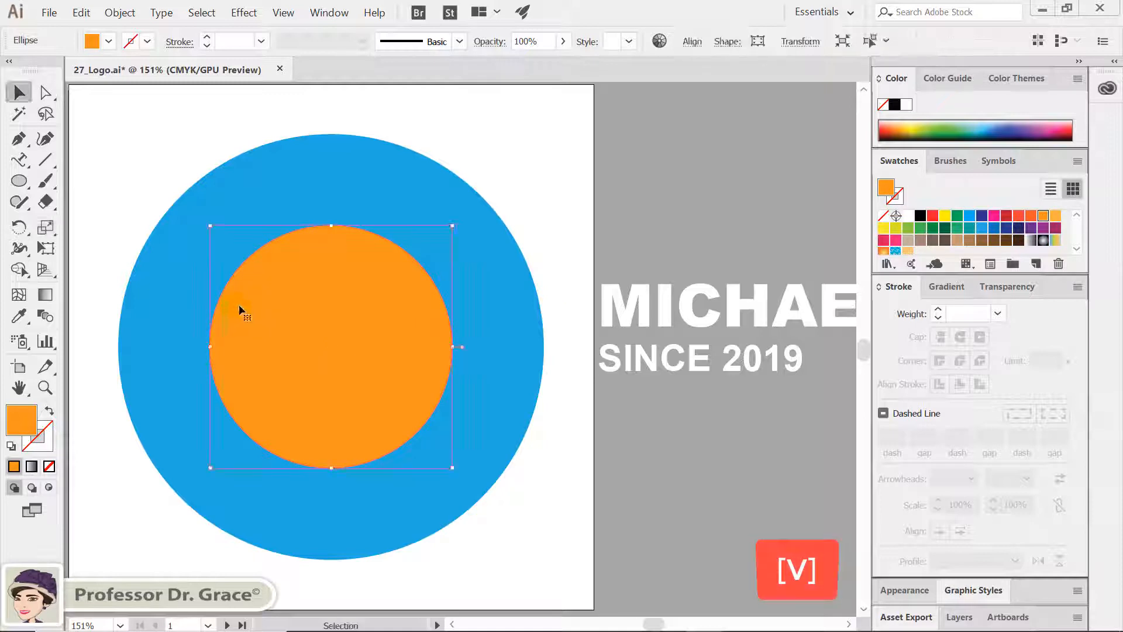
left_click(191, 140)
left_click(193, 136)
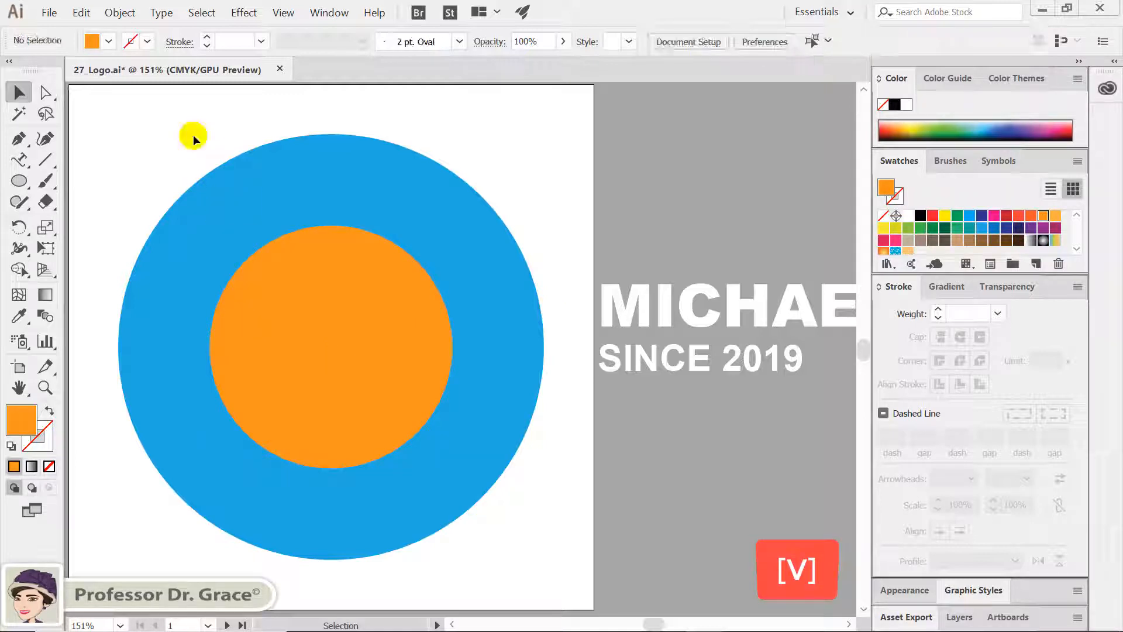
left_click(359, 350)
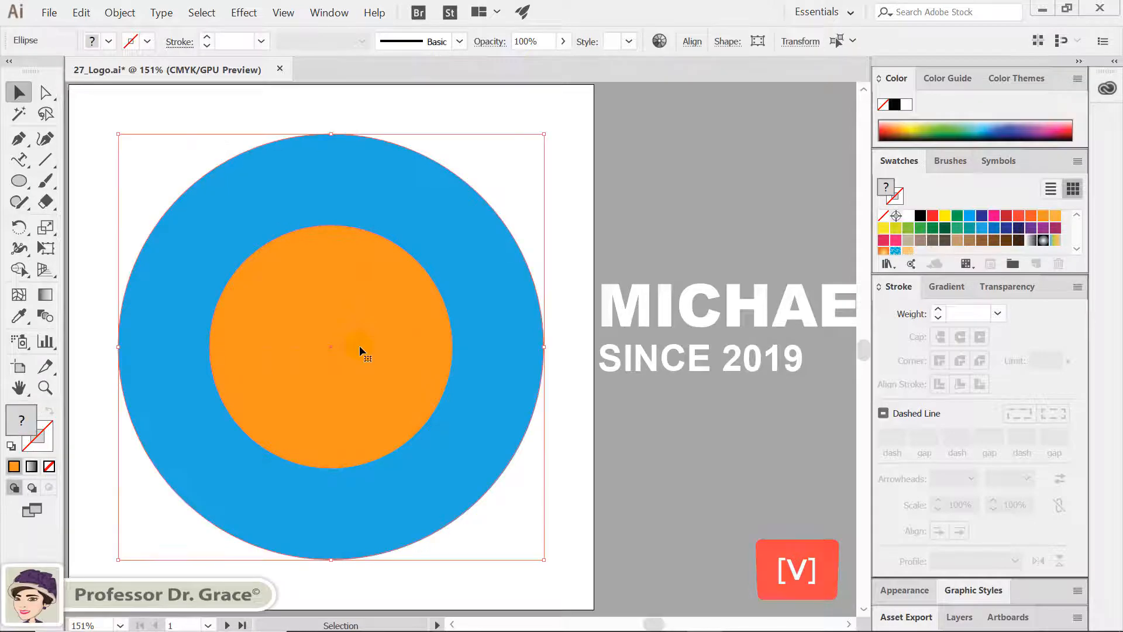
right_click(277, 269)
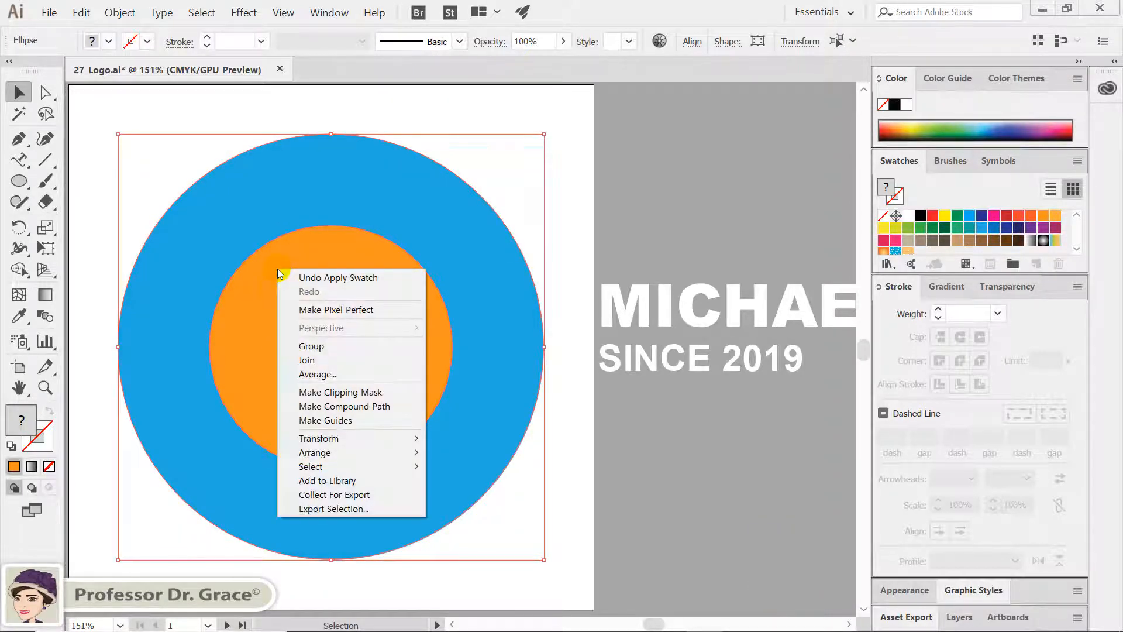
left_click(359, 408)
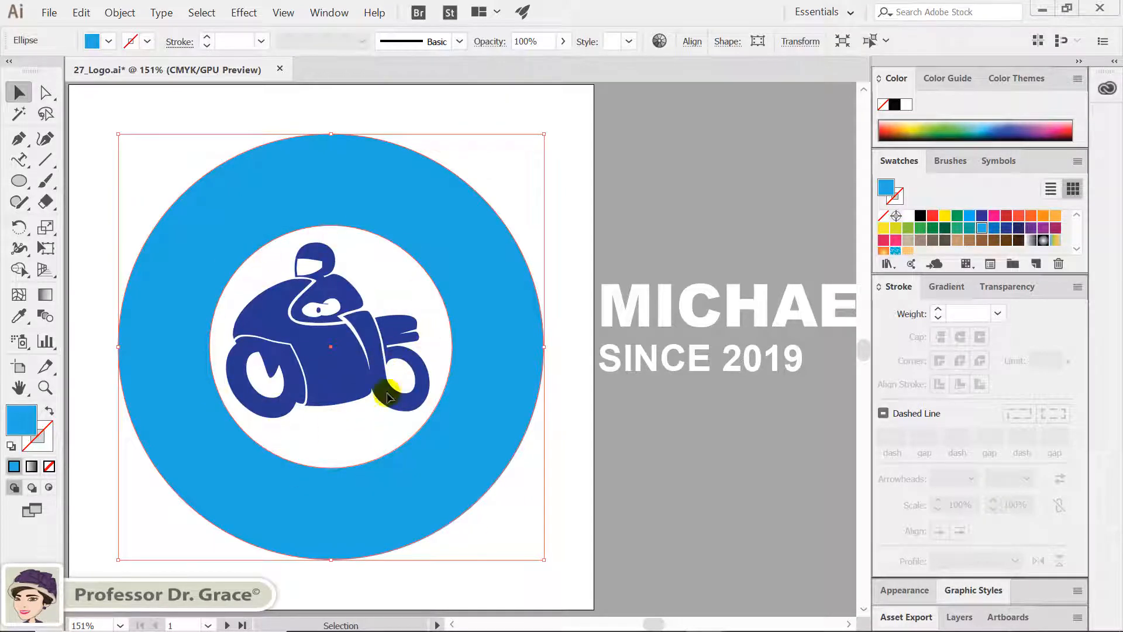
Paste the copied full-size circle in front, swap its fill and stroke, and colour the stroke 50% grey (K 50)
key("ctrl+f")
left_click(504, 191)
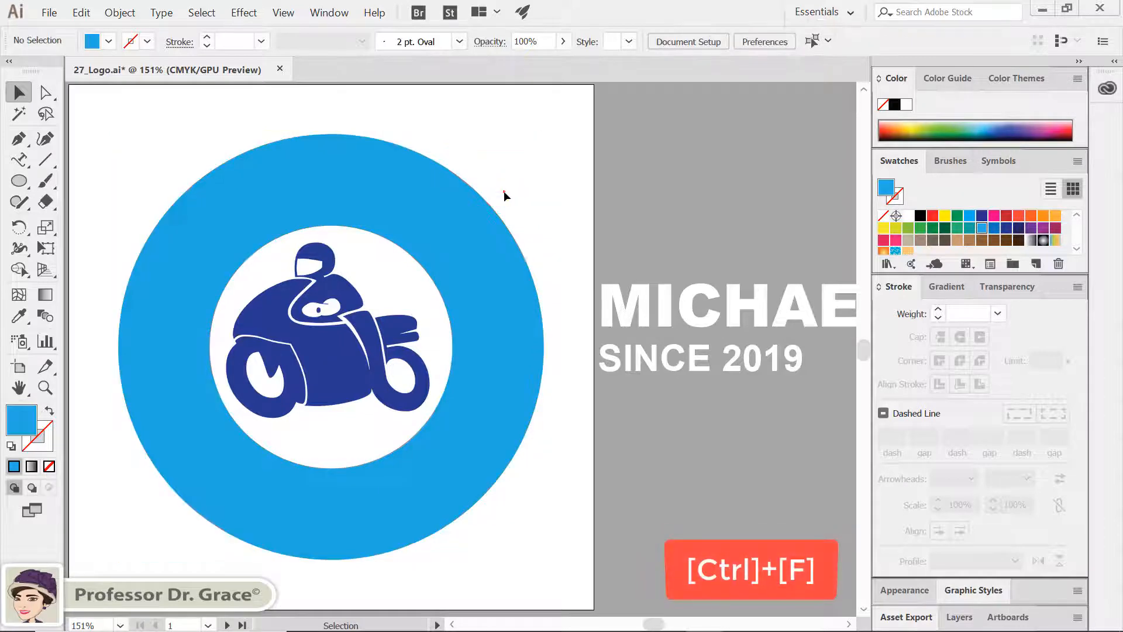
key("ctrl+f")
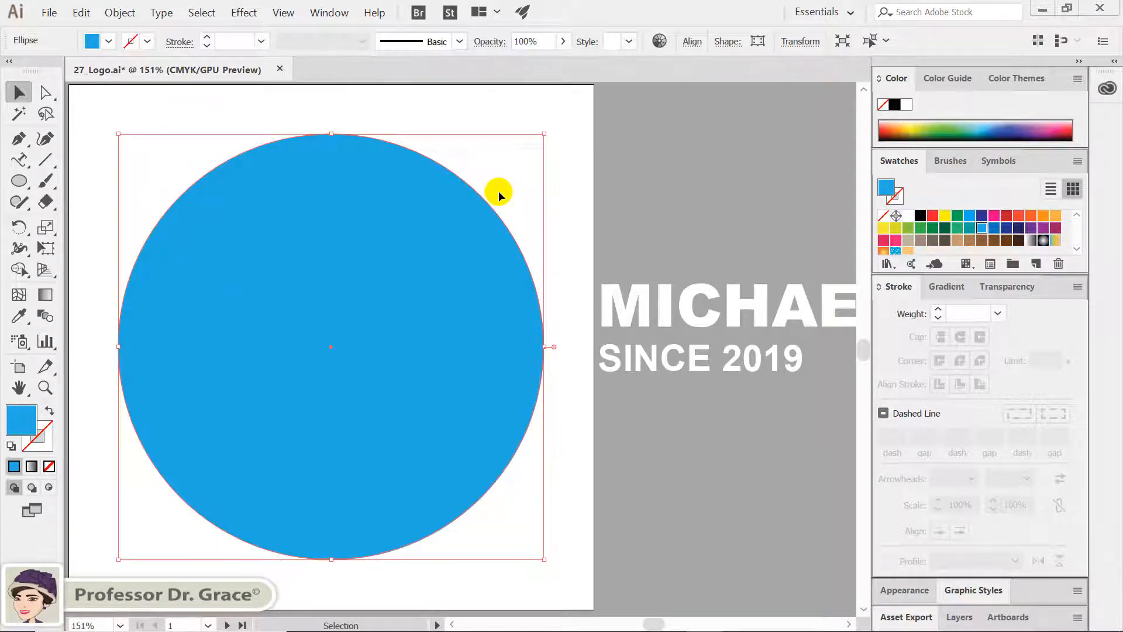
double_click(894, 77)
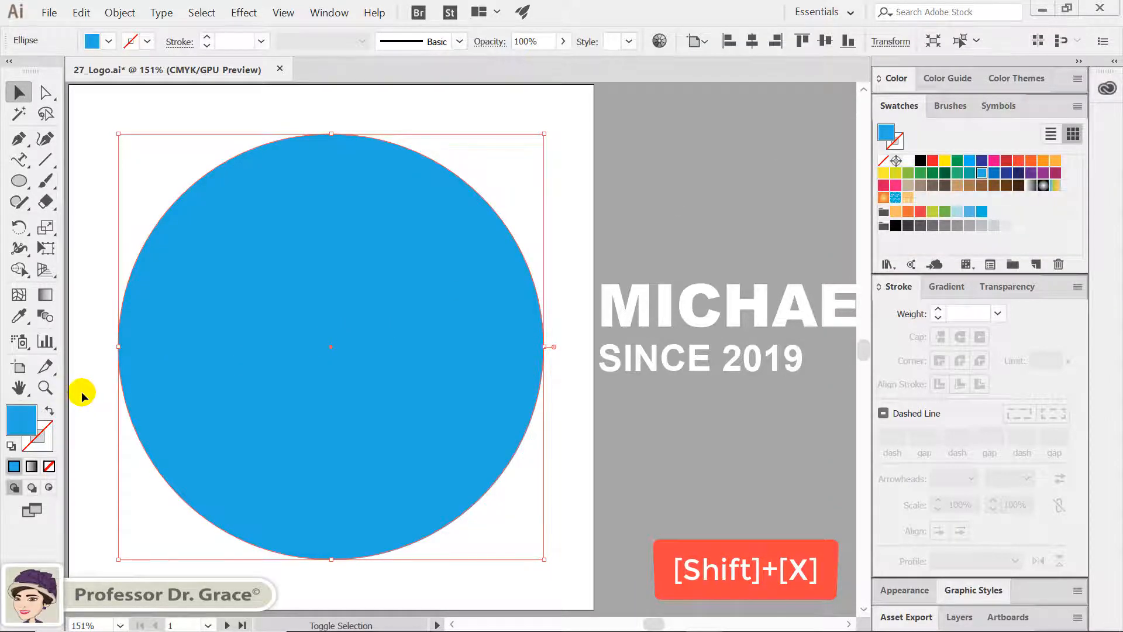
key("shift+x")
left_click(27, 438)
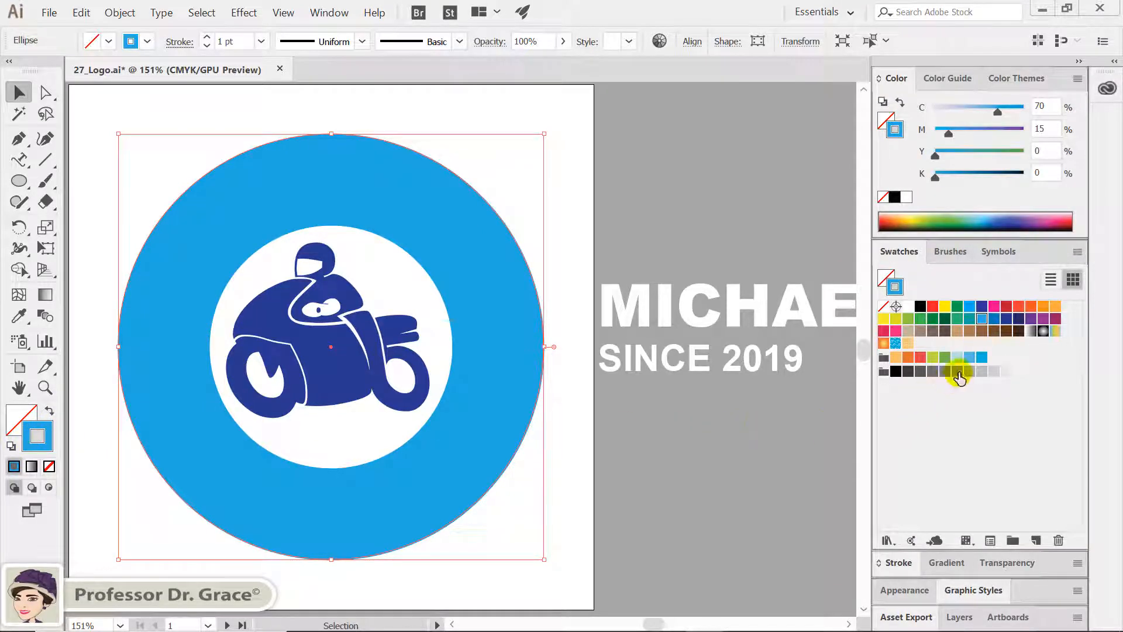
left_click(957, 373)
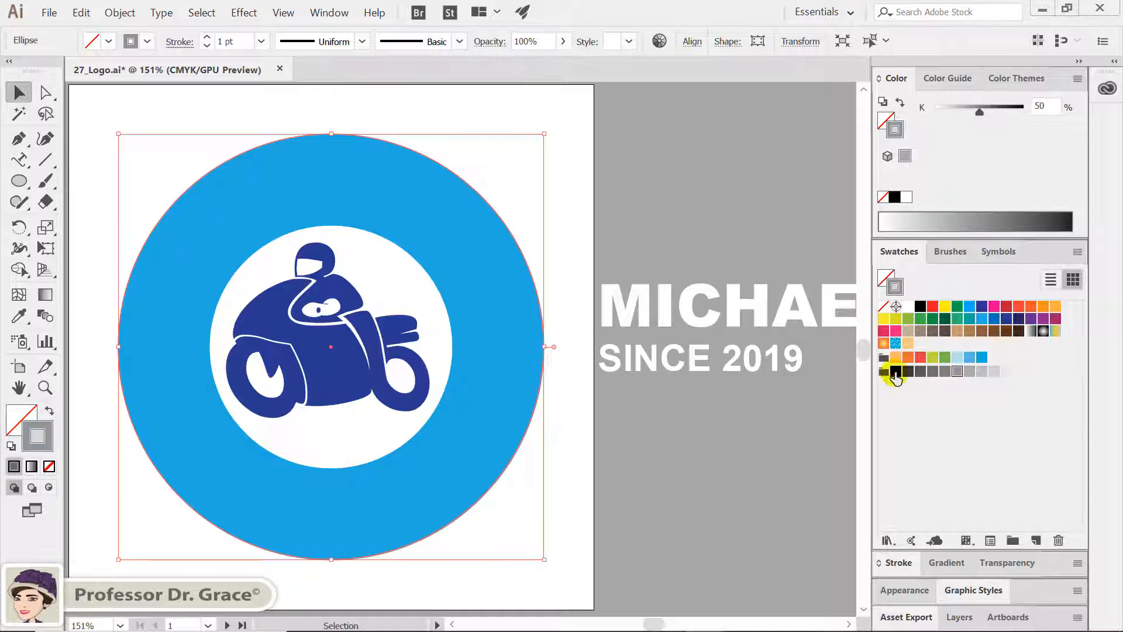
Set the grey circle's stroke weight to 5 pt and enlarge it proportionally from its centre to just outside the blue ring
left_click(897, 563)
left_click(998, 314)
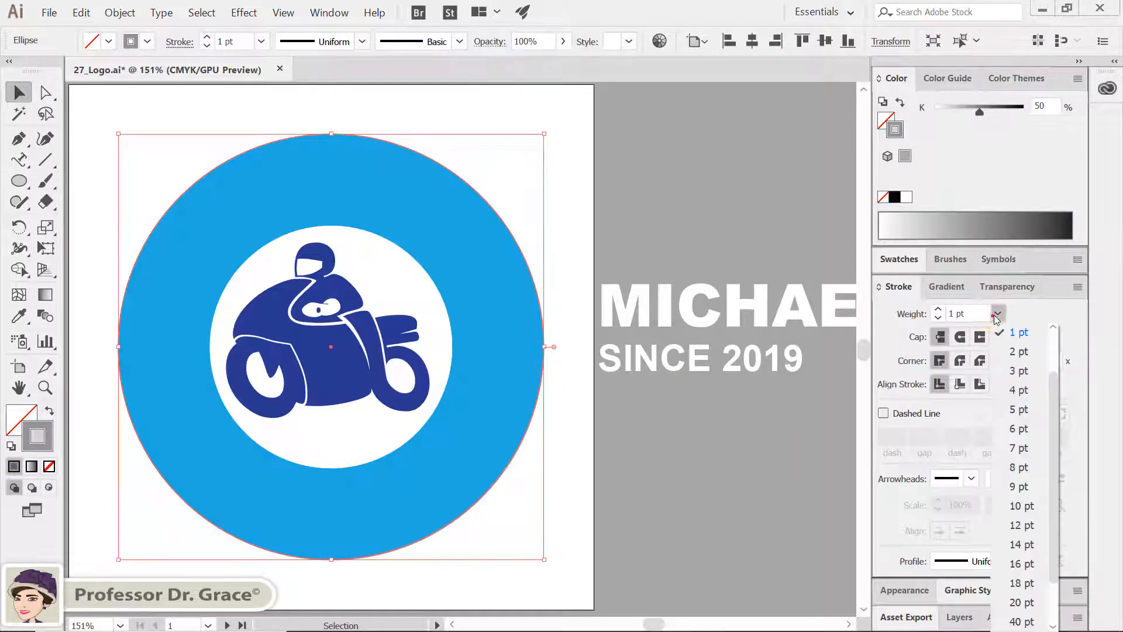
left_click(1018, 409)
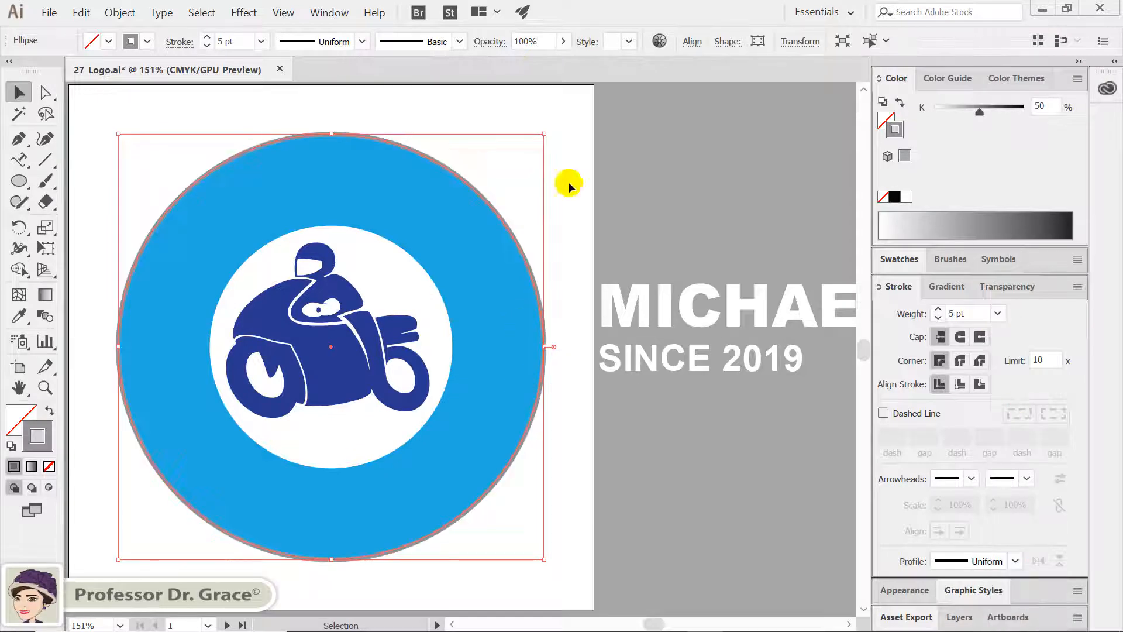
left_click_drag(544, 136, 556, 125)
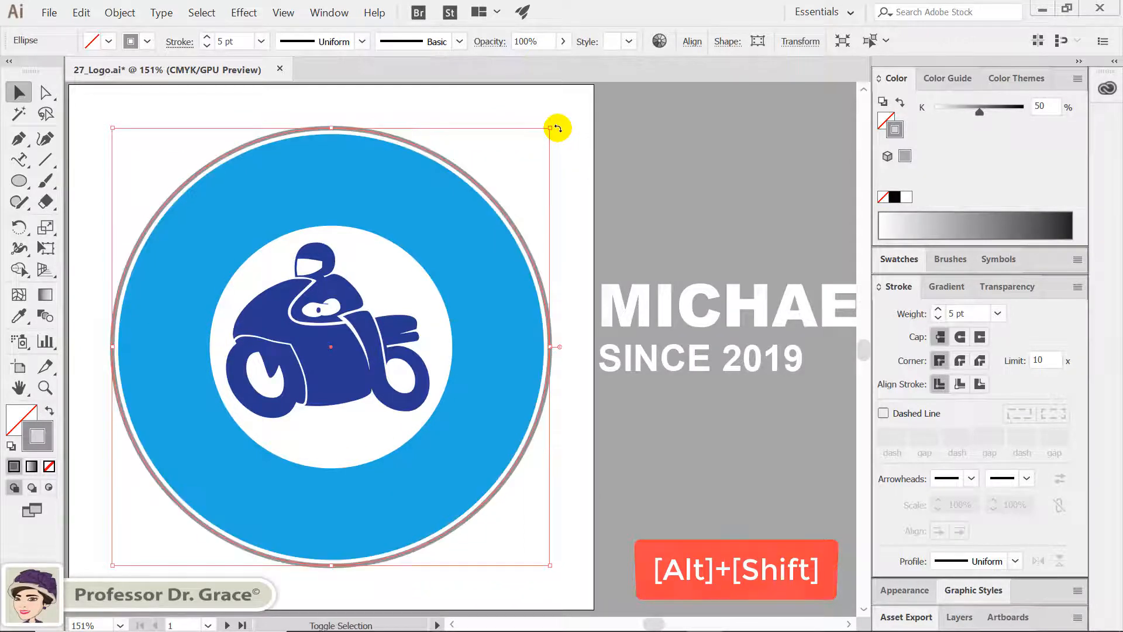
Copy the grey ring in place and shrink the copy from its centre to fit just inside the white hole
key("ctrl+c")
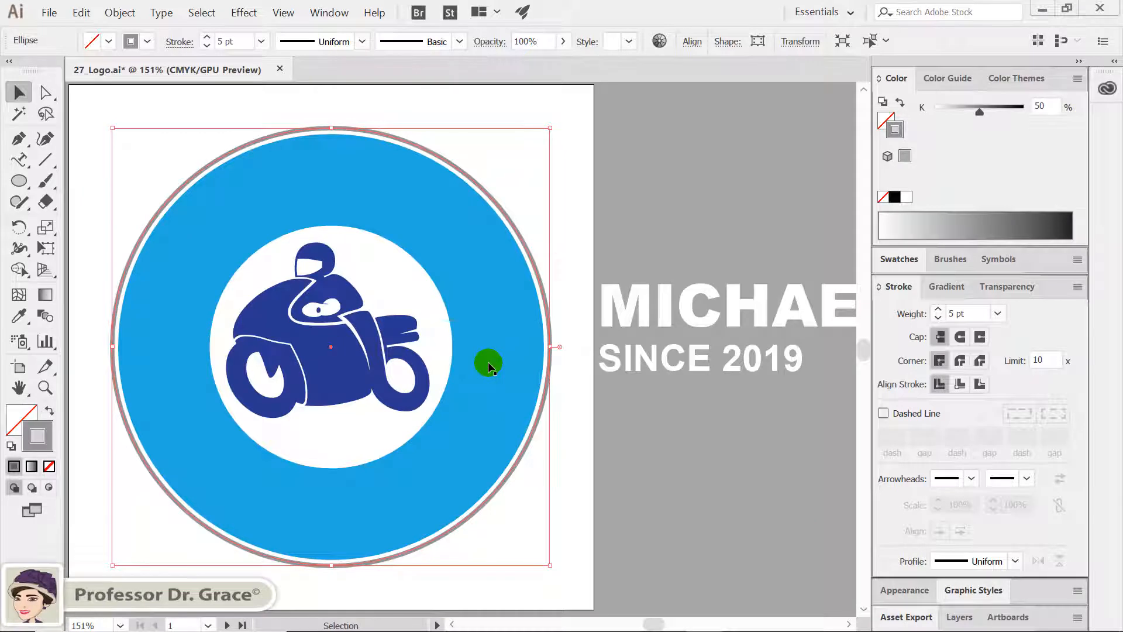
key("ctrl+f")
Paste another grey ring in front and shrink it from its centre onto the blue band, near the band's inner edge
key("ctrl+f")
key("alt+shift")
left_click_drag(550, 128, 447, 228)
key("ctrl+f")
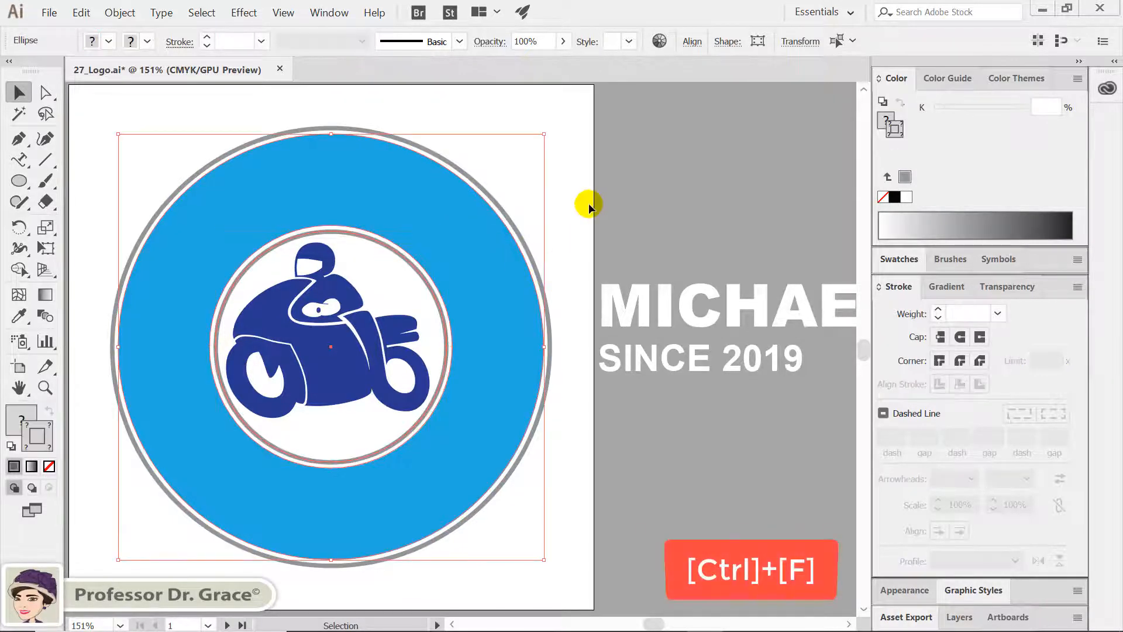
left_click(588, 204)
left_click(546, 202)
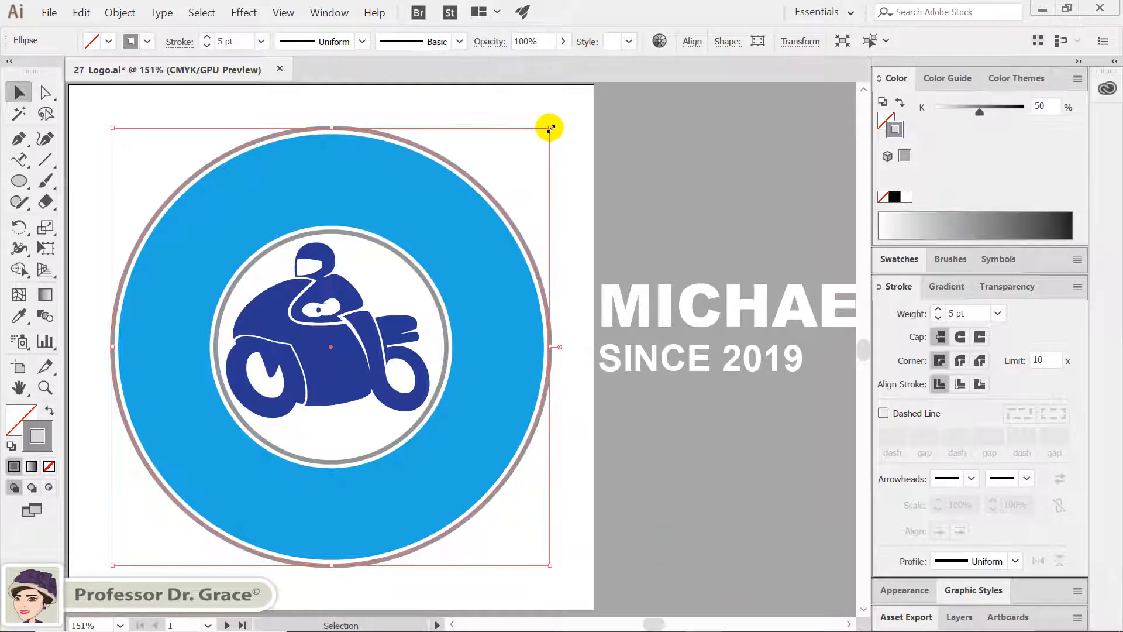
left_click_drag(550, 127, 490, 205)
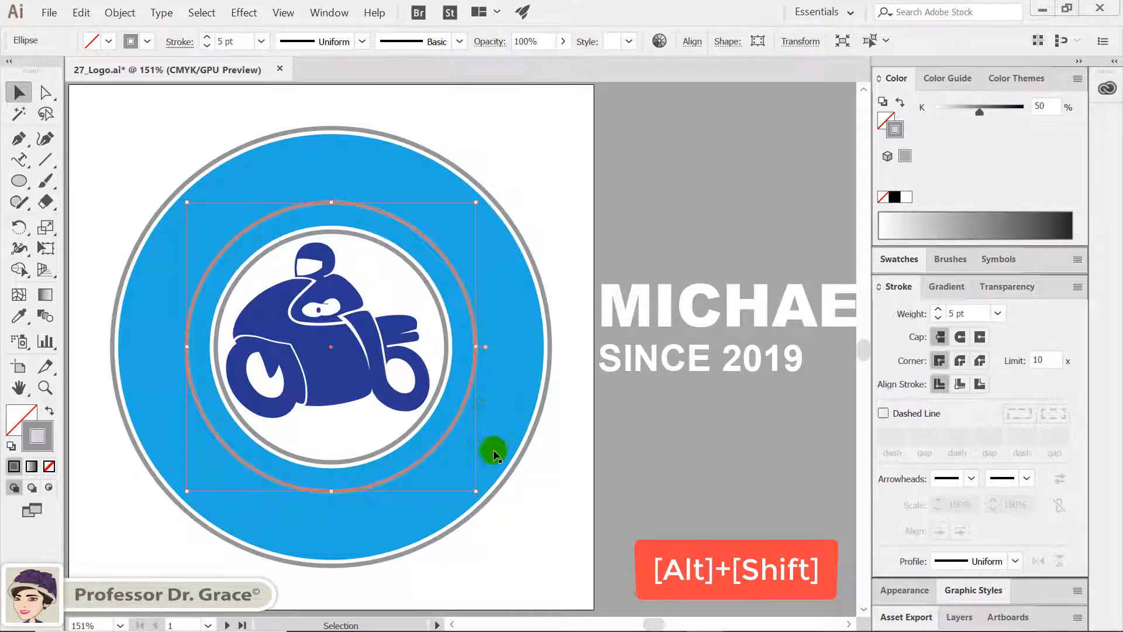
left_click(526, 511)
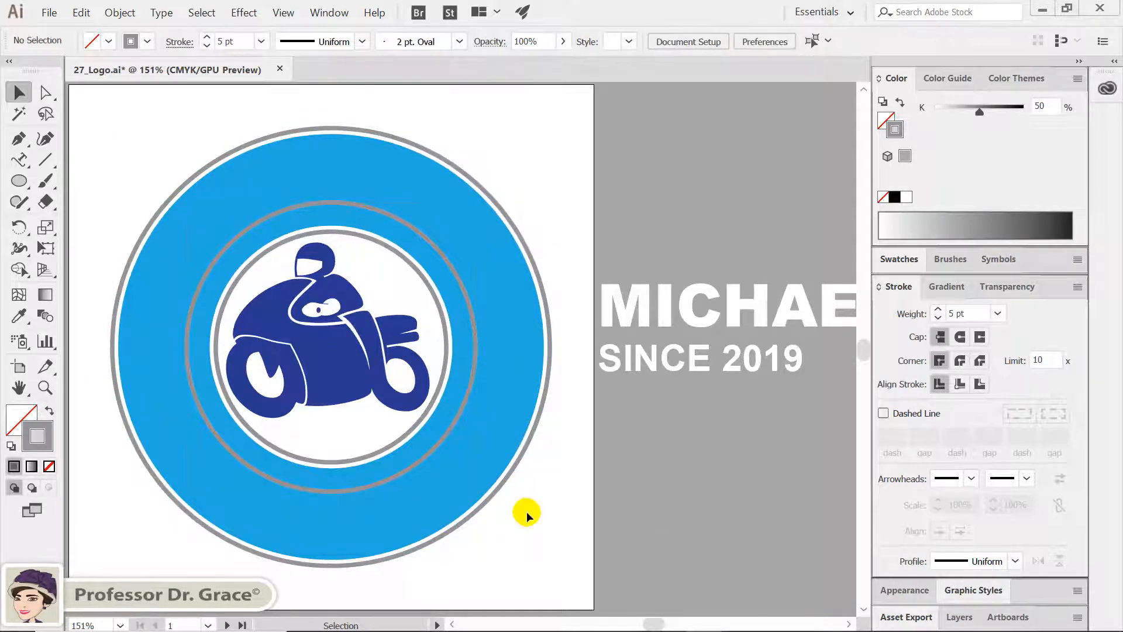
Paste one more grey ring in front and shrink it from its centre onto the blue band, closer to the outer edge
key("ctrl+f")
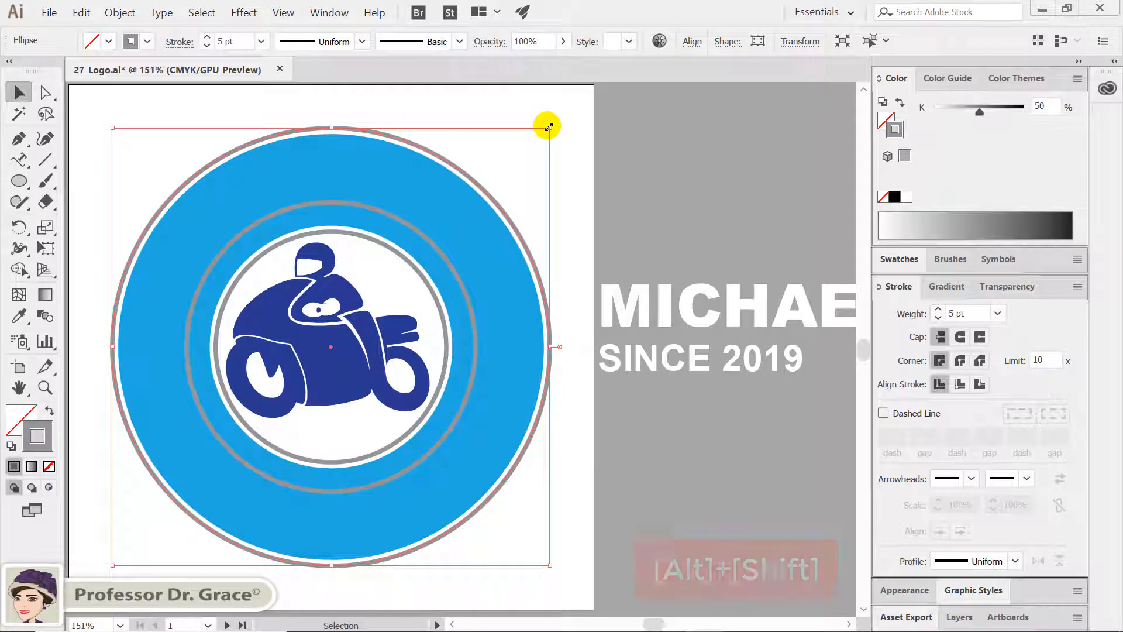
left_click_drag(549, 127, 517, 160)
left_click(543, 155)
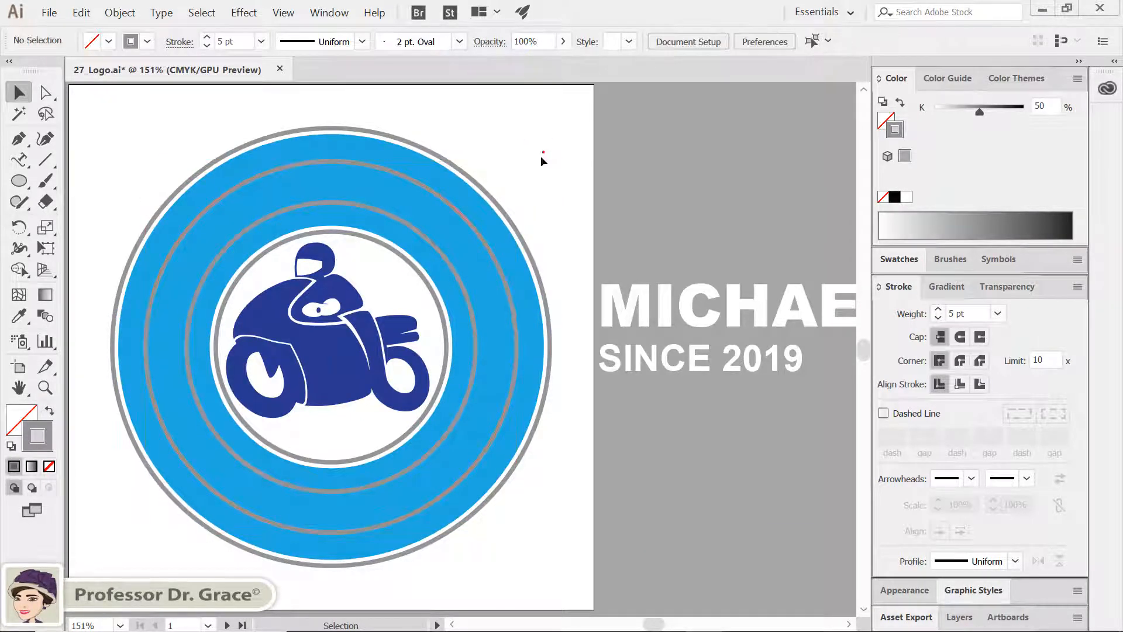
Cut the "MICHAEL BIKE SHOP" text beside the artboard and delete the empty text object it leaves behind
left_click(17, 163)
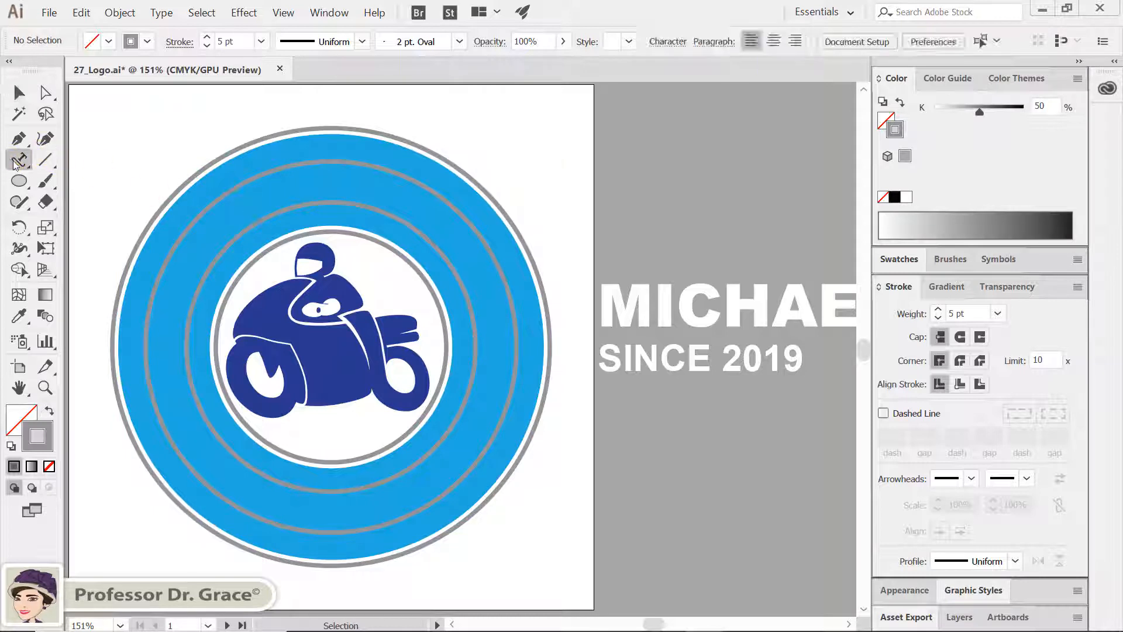
double_click(737, 309)
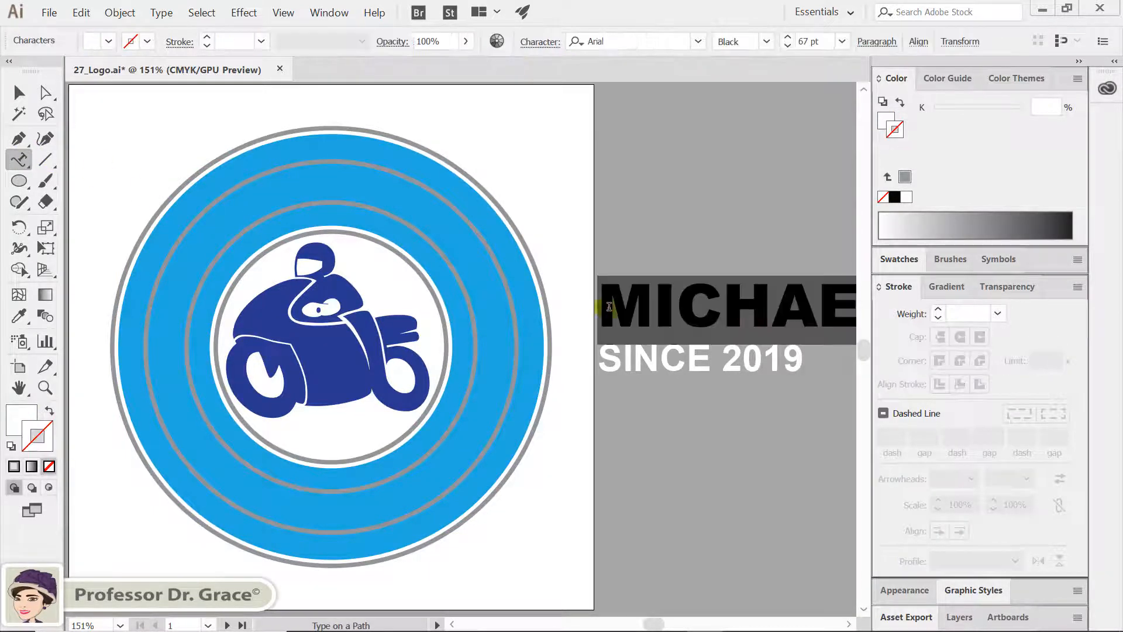
left_click(650, 432)
key("ctrl+x")
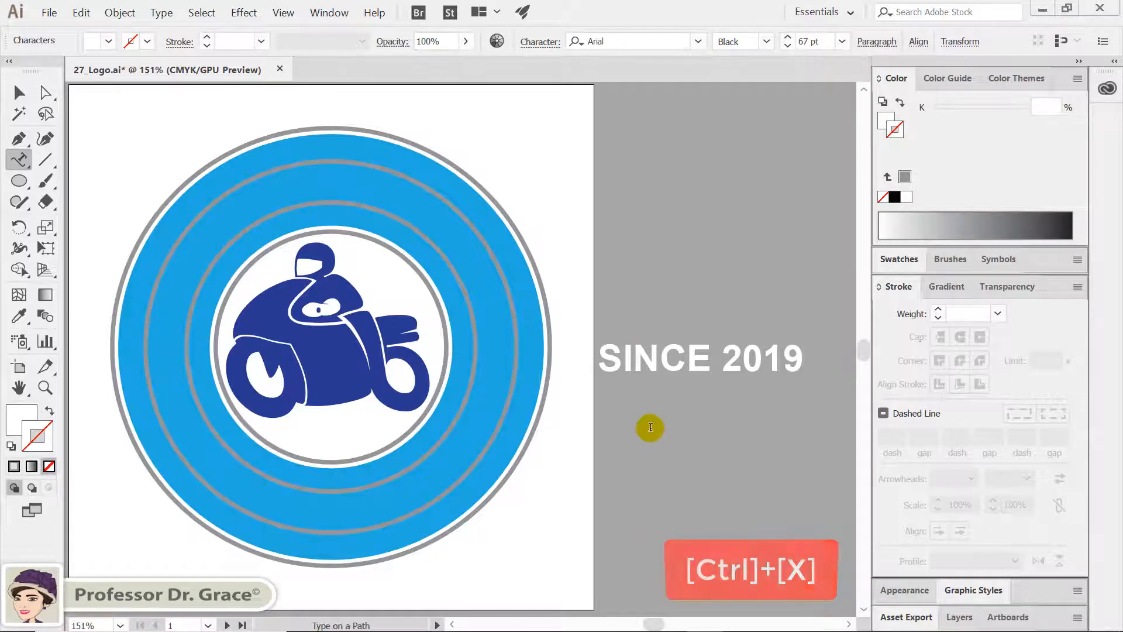
key("ctrl")
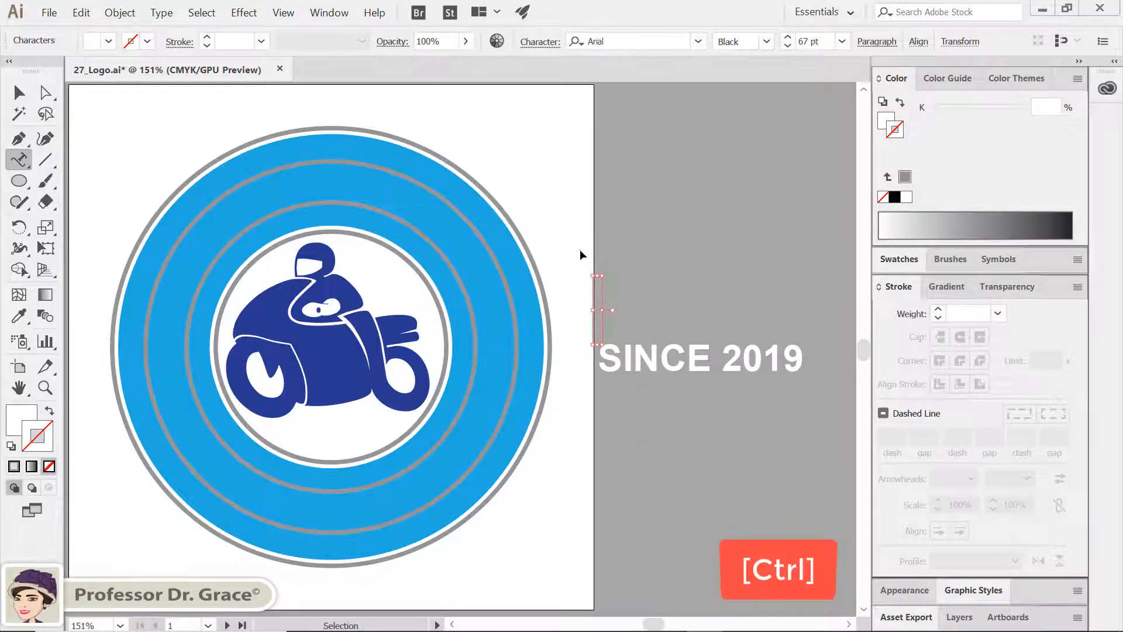
left_click(622, 311, "ctrl")
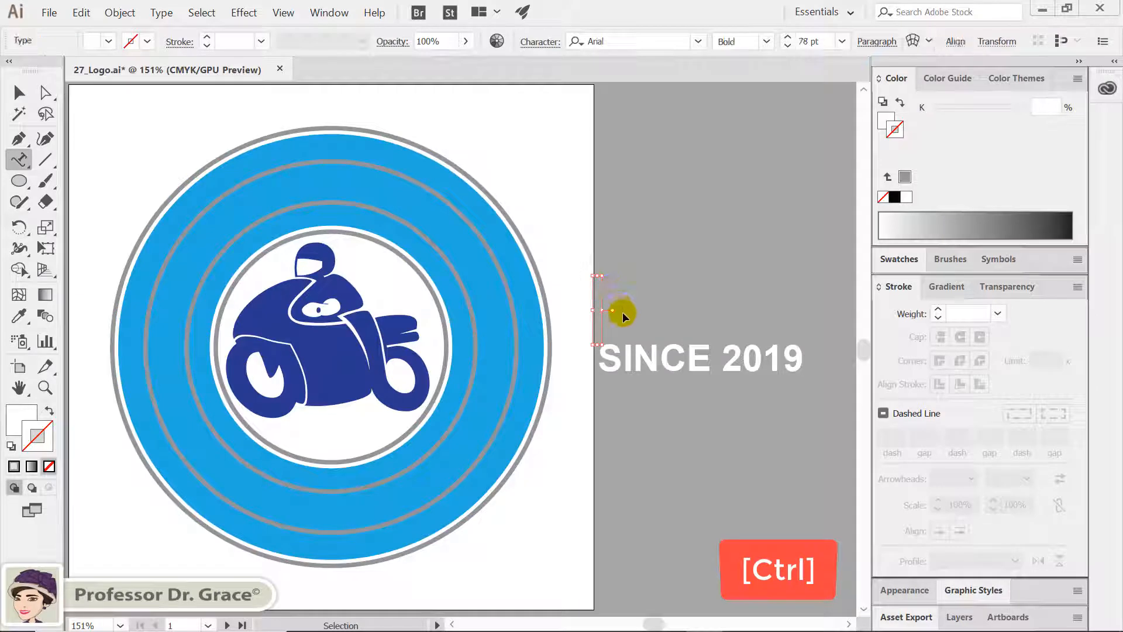
key("Delete")
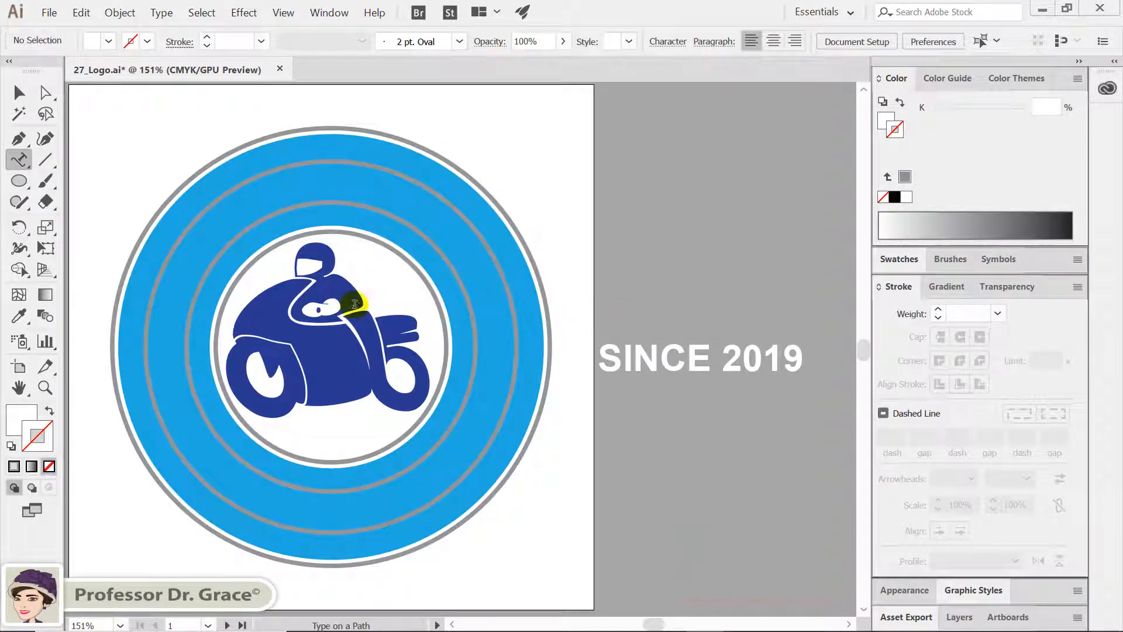
Turn the smaller grey circle on the blue band into a type path and paste "MICHAEL BIKE SHOP" along it
left_click(257, 470, "ctrl")
left_click(256, 470)
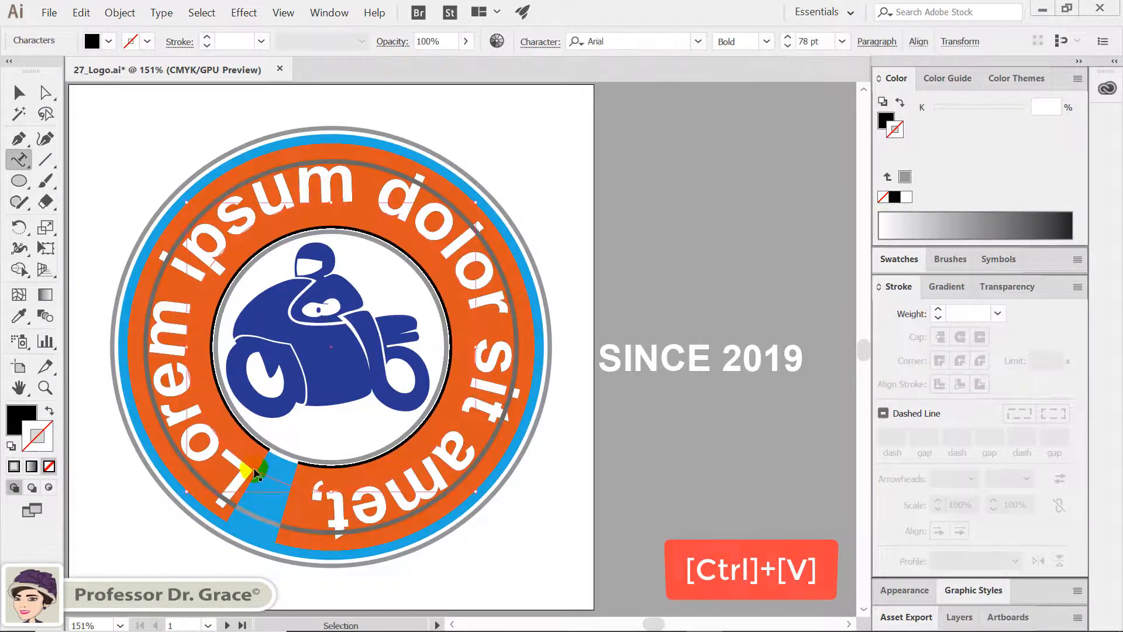
key("ctrl+v")
Show the rulers, add a horizontal guide across the band's lower part, and slide the shop name around its circle until both ends meet it
key("ctrl+r")
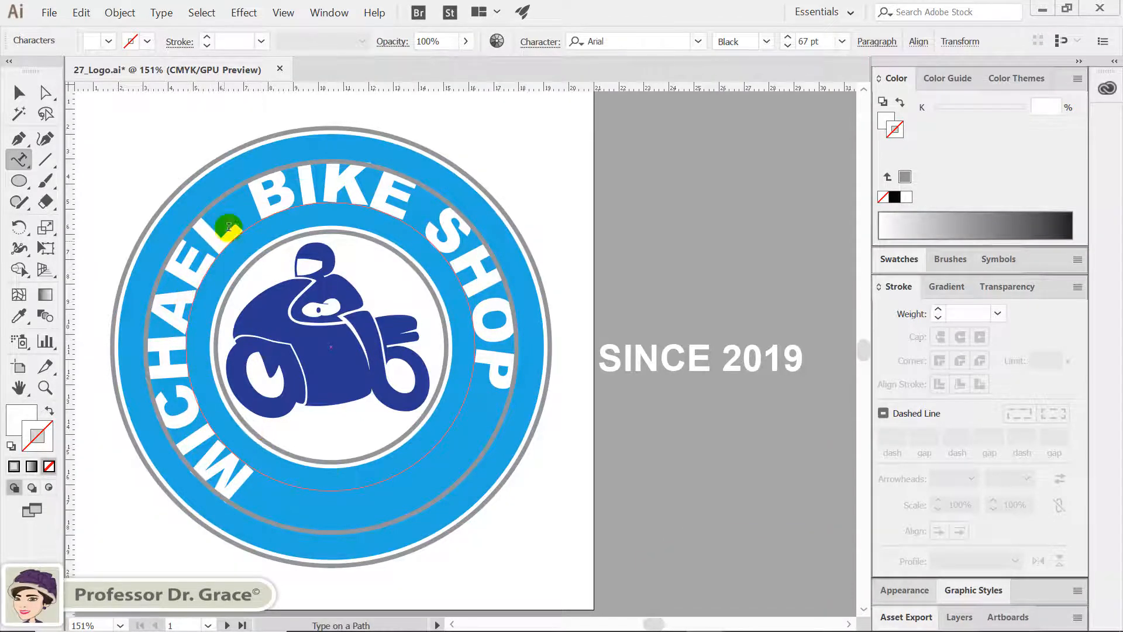
left_click_drag(258, 86, 241, 450)
key("v")
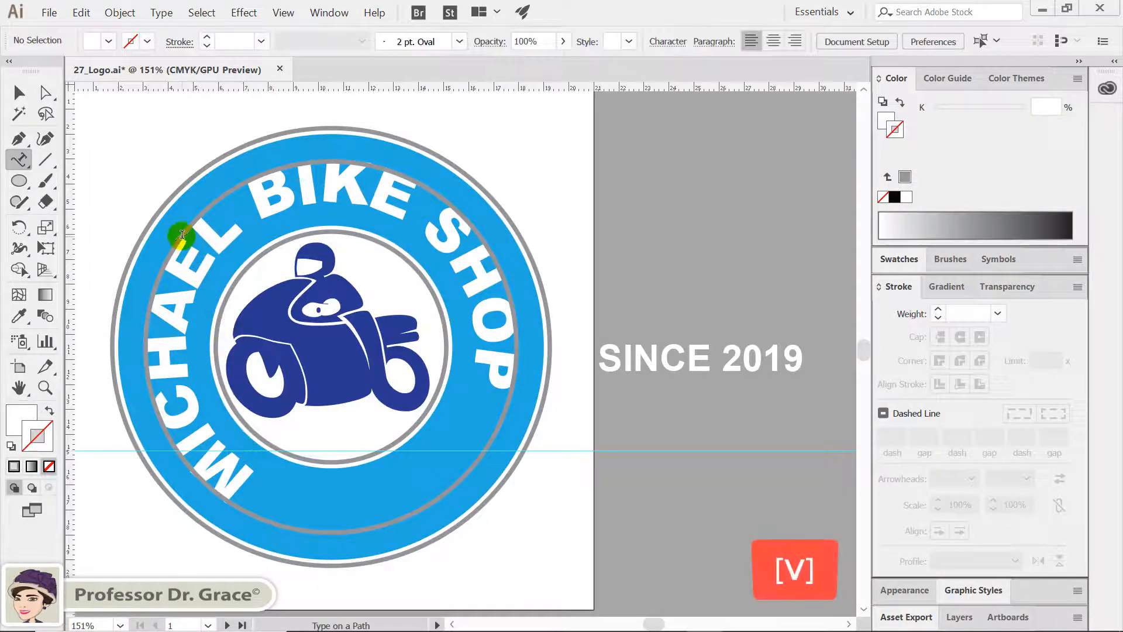
left_click(19, 94)
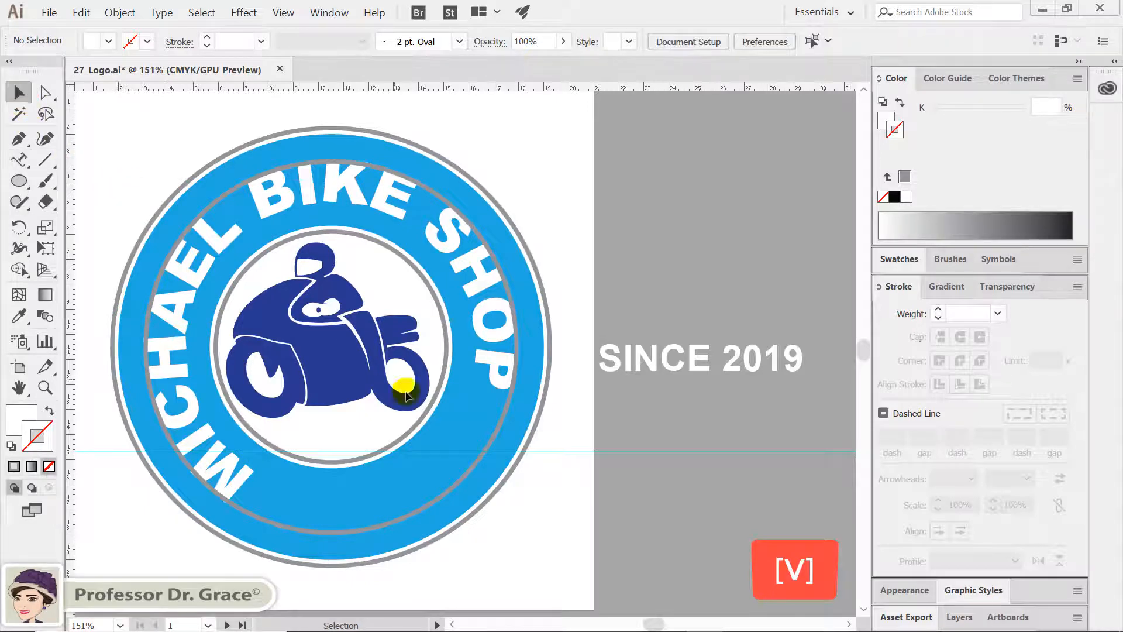
left_click(492, 383)
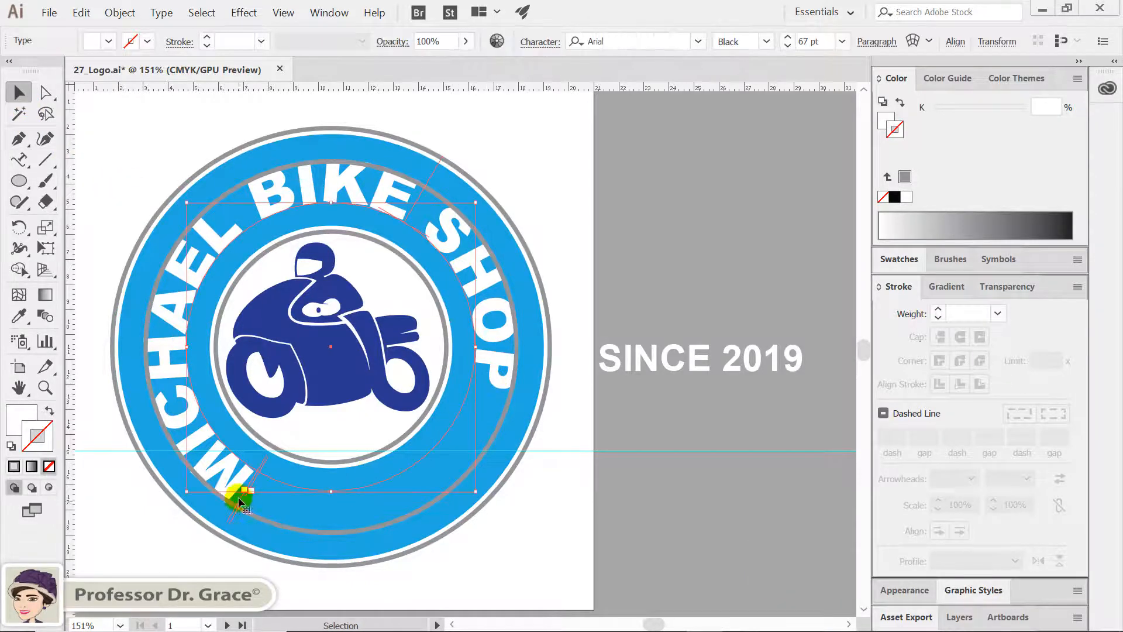
left_click_drag(244, 496, 190, 456)
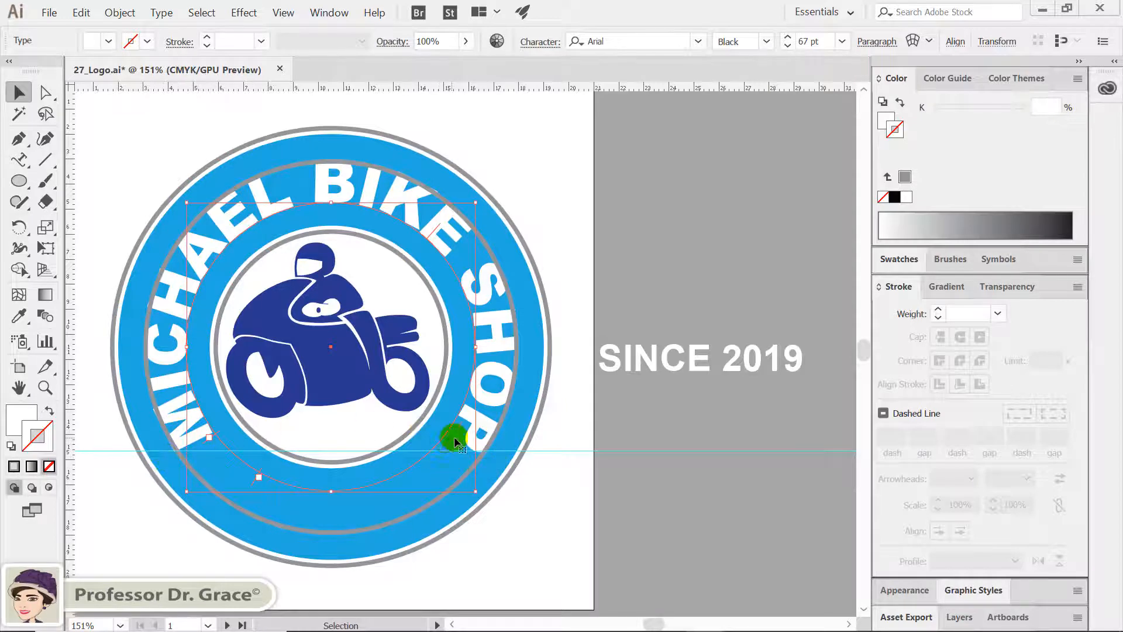
left_click(523, 518)
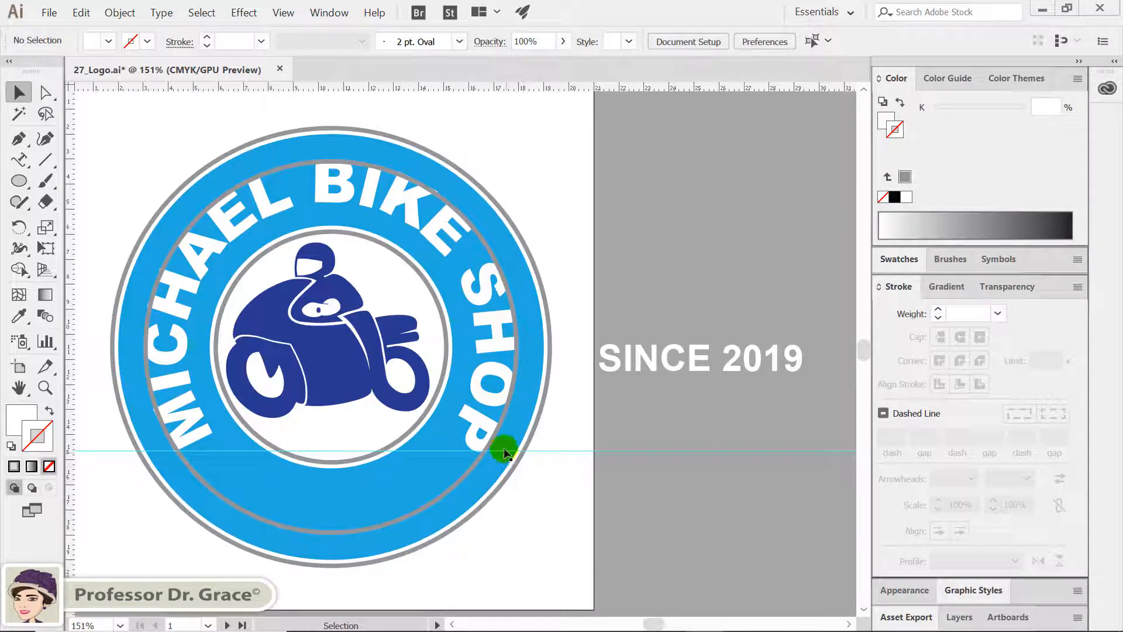
Cut the "SINCE 2019" text beside the artboard and remove its leftover empty text object
left_click(20, 159)
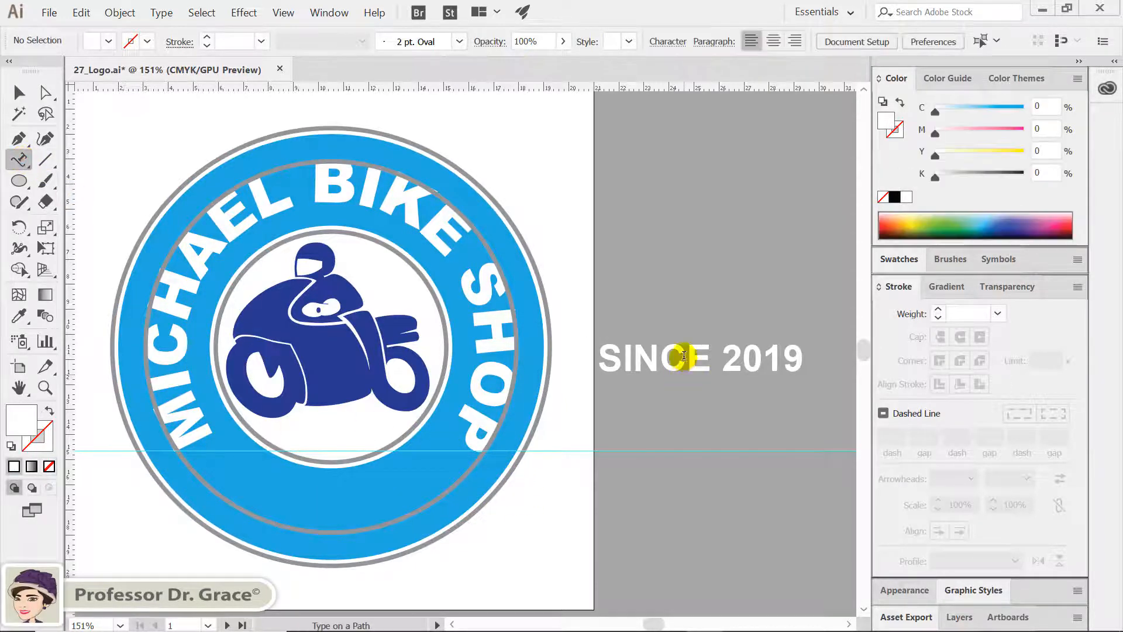
triple_click(683, 354)
key("ctrl+c")
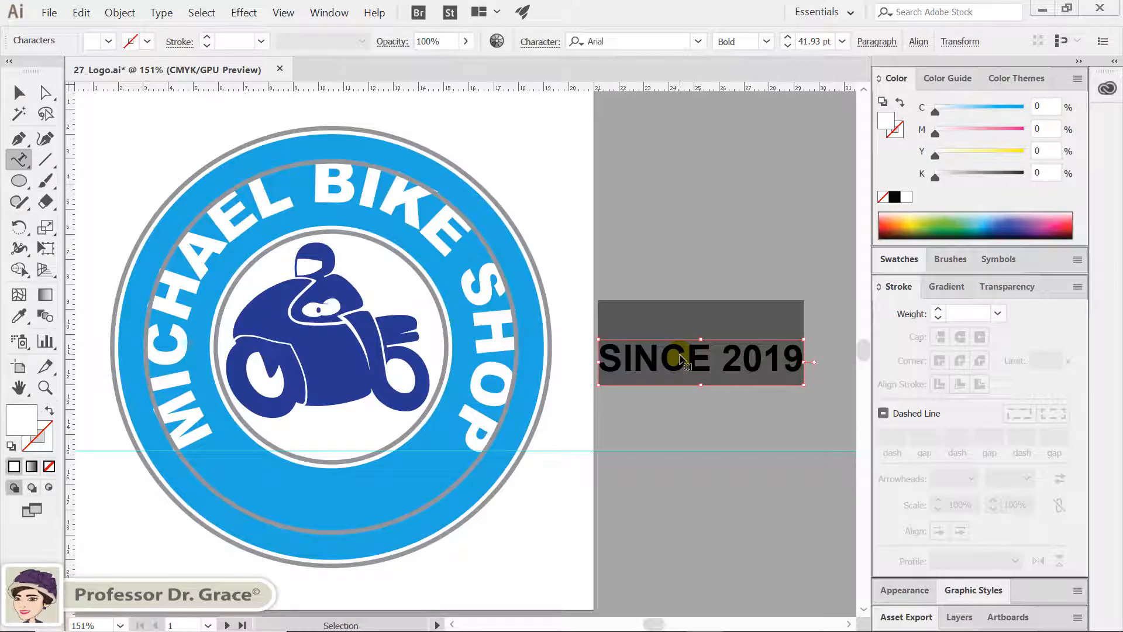
key("ctrl+x")
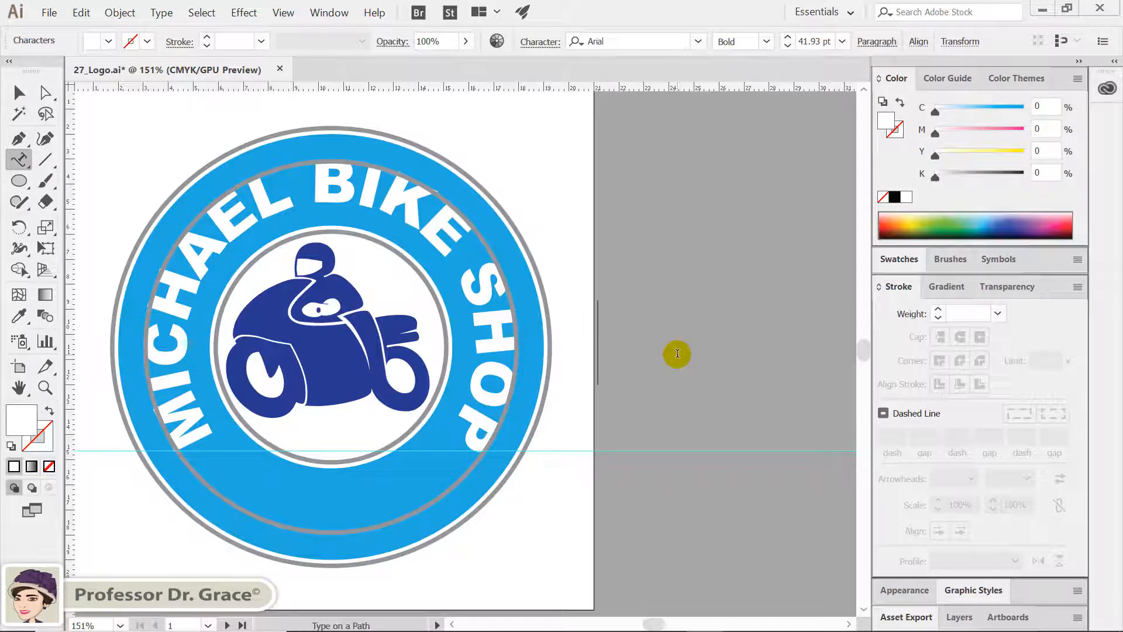
key("ctrl+x")
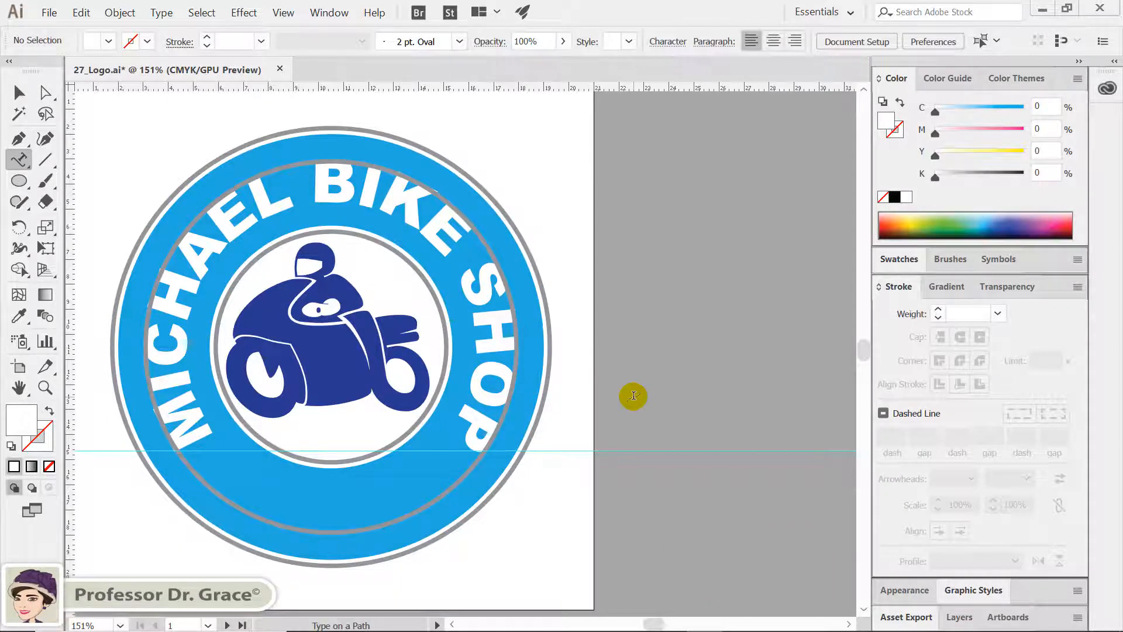
left_click(198, 475, "ctrl")
left_click(207, 512, "ctrl")
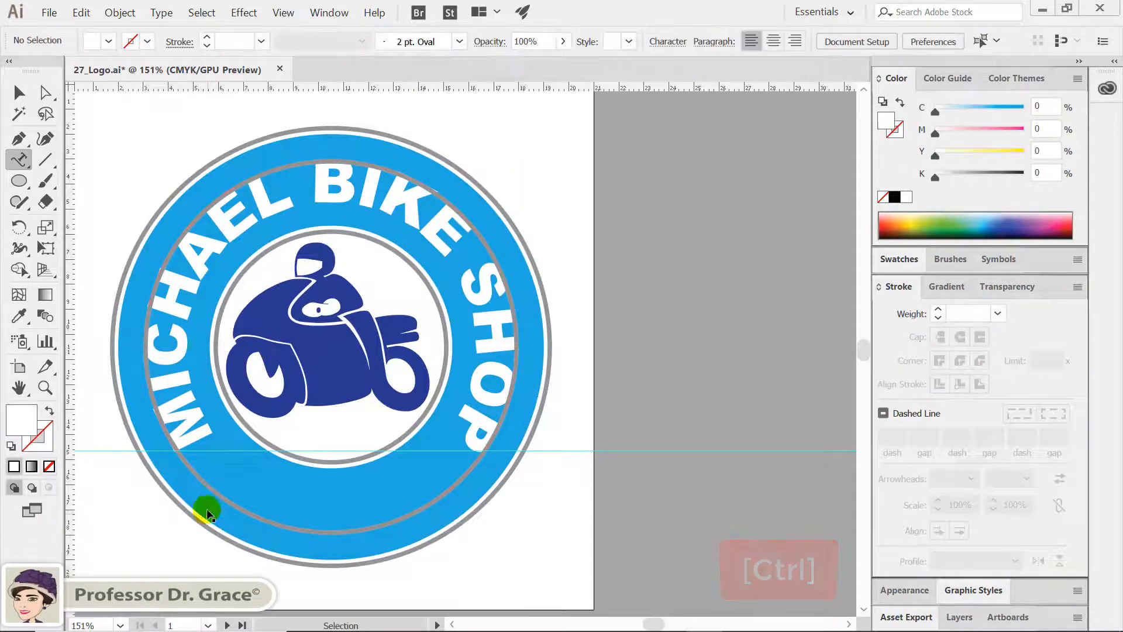
key("Delete")
Turn the larger grey circle on the blue band into a type path and paste "SINCE 2019" along it
left_click(212, 490, "ctrl")
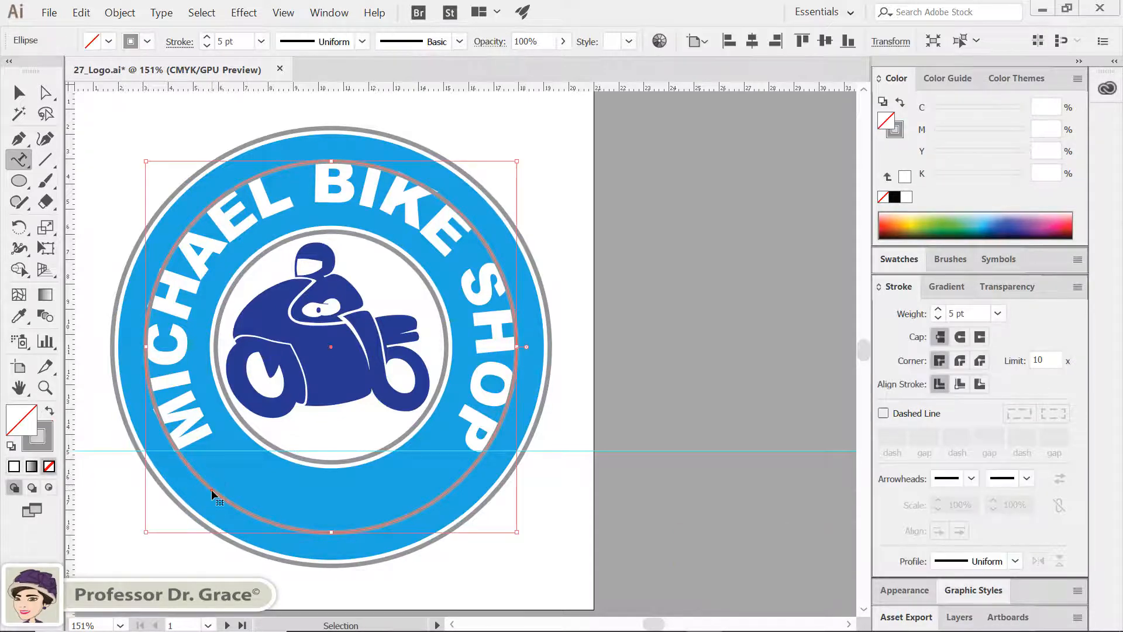
left_click(211, 490)
key("ctrl+v")
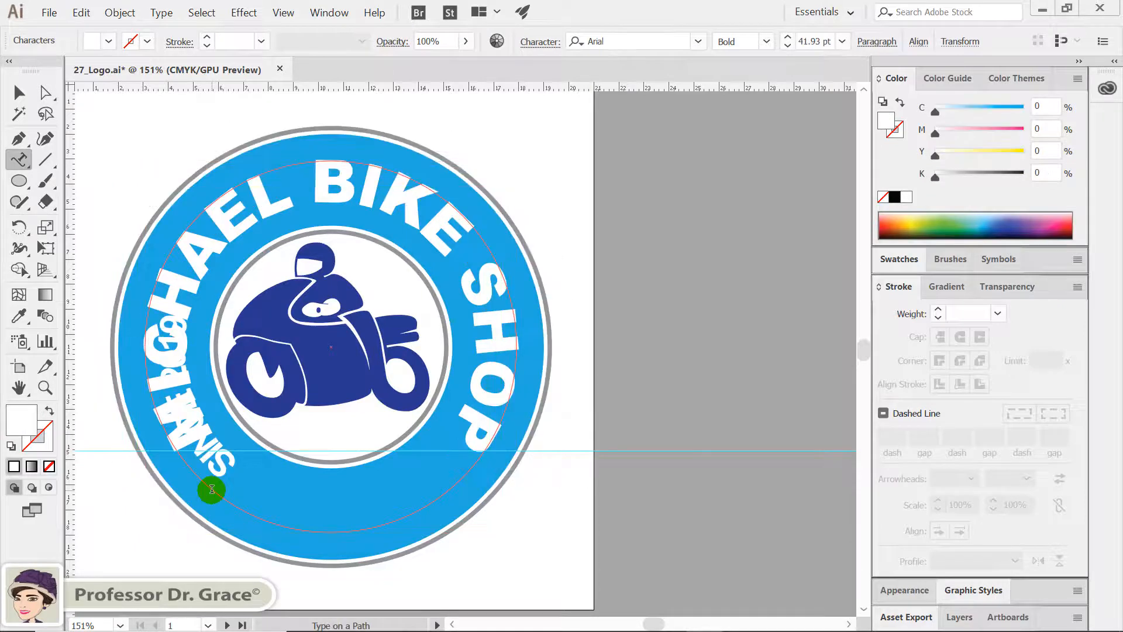
Flip "SINCE 2019" to read upright along the circle's lower arc and shrink it proportionally from its centre to fit within the band
left_click(17, 92)
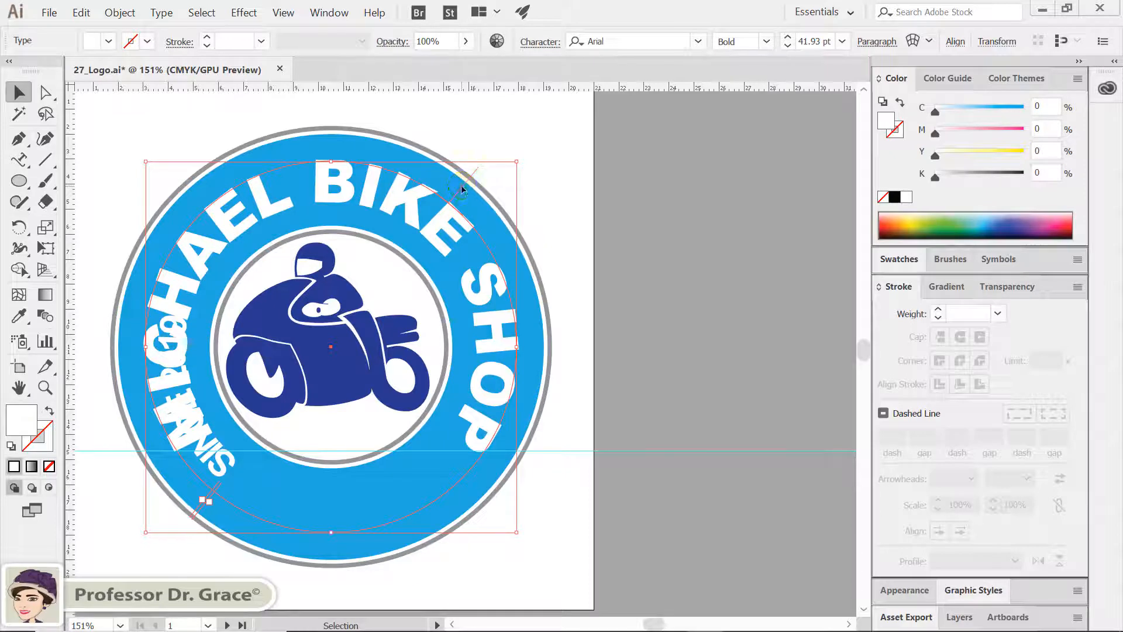
left_click_drag(461, 185, 428, 207)
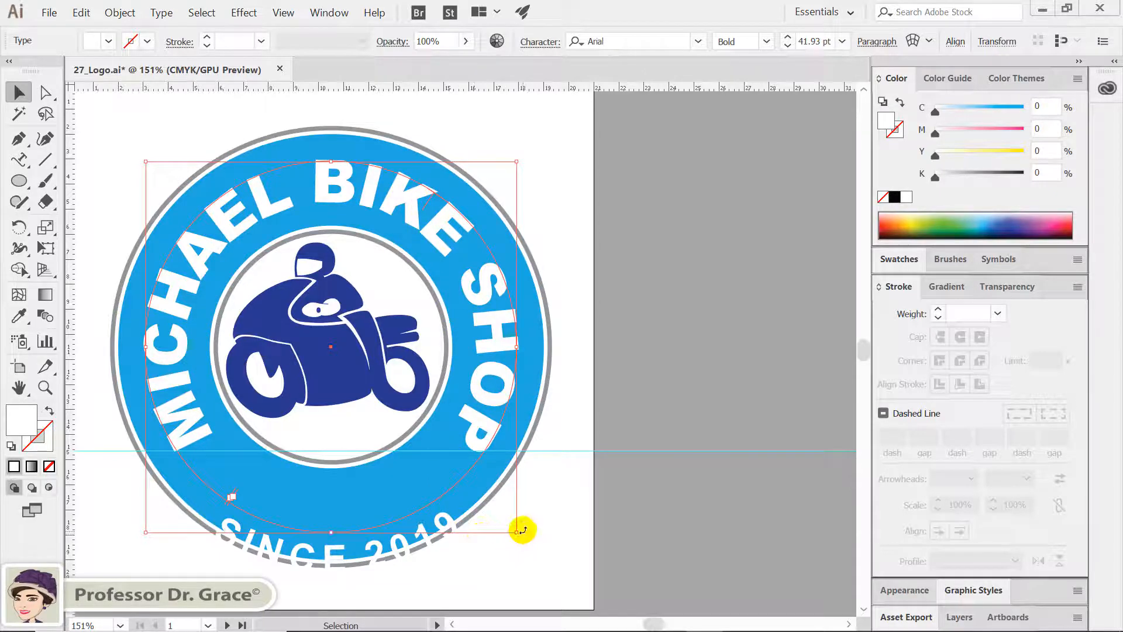
left_click_drag(517, 531, 496, 495)
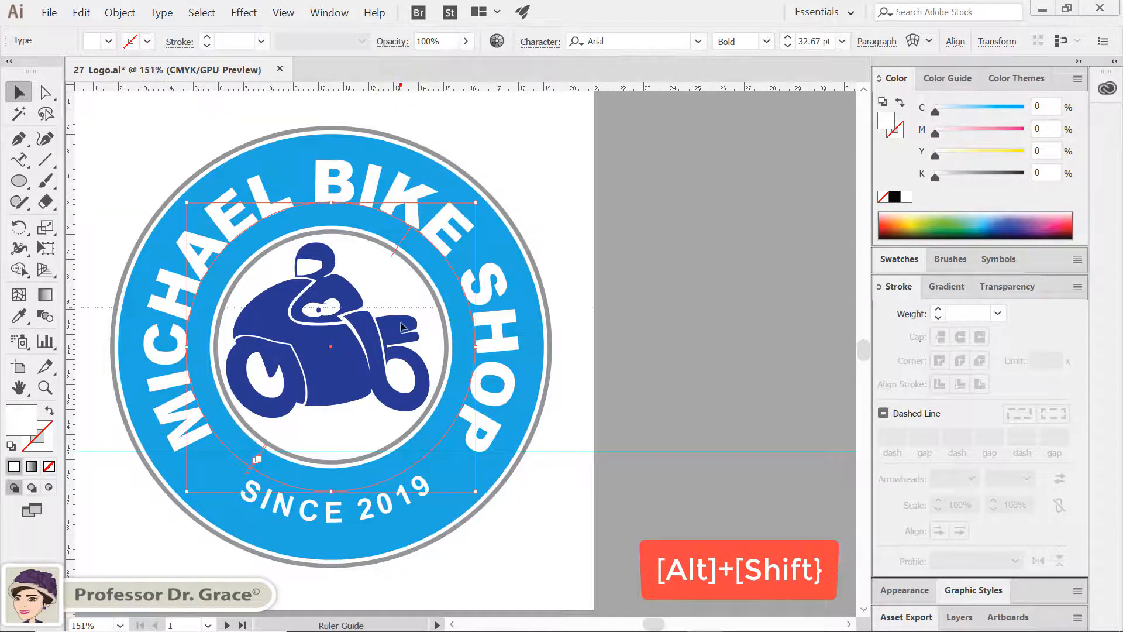
Add a second horizontal guide through the ends of "SINCE 2019" and slide the text along its circle until both ends are level
left_click(392, 480)
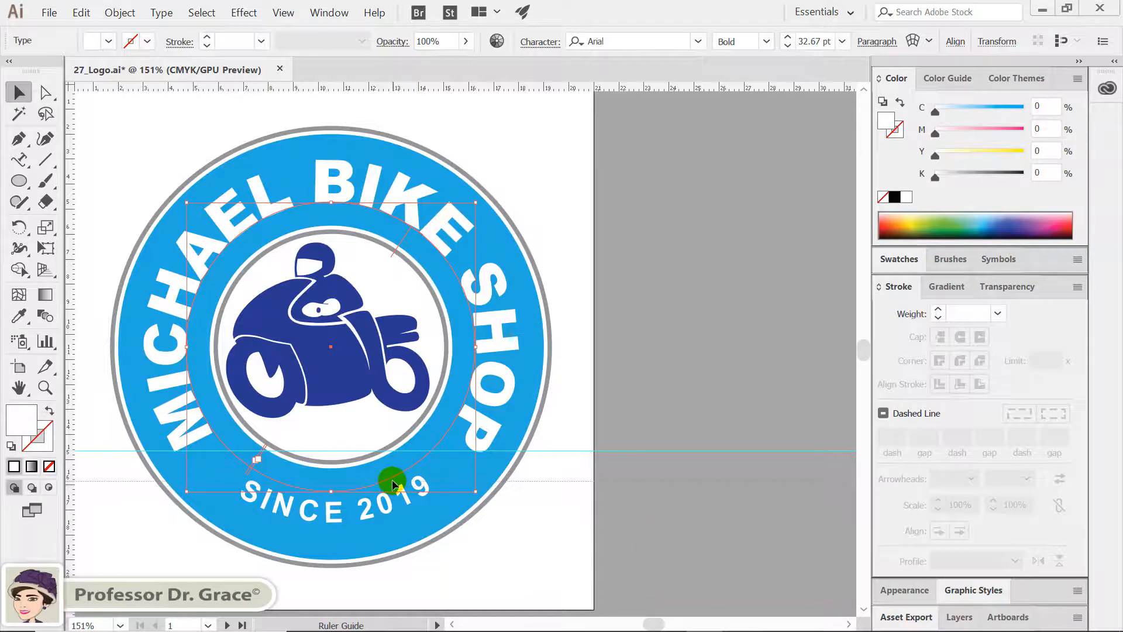
left_click_drag(392, 479, 392, 479)
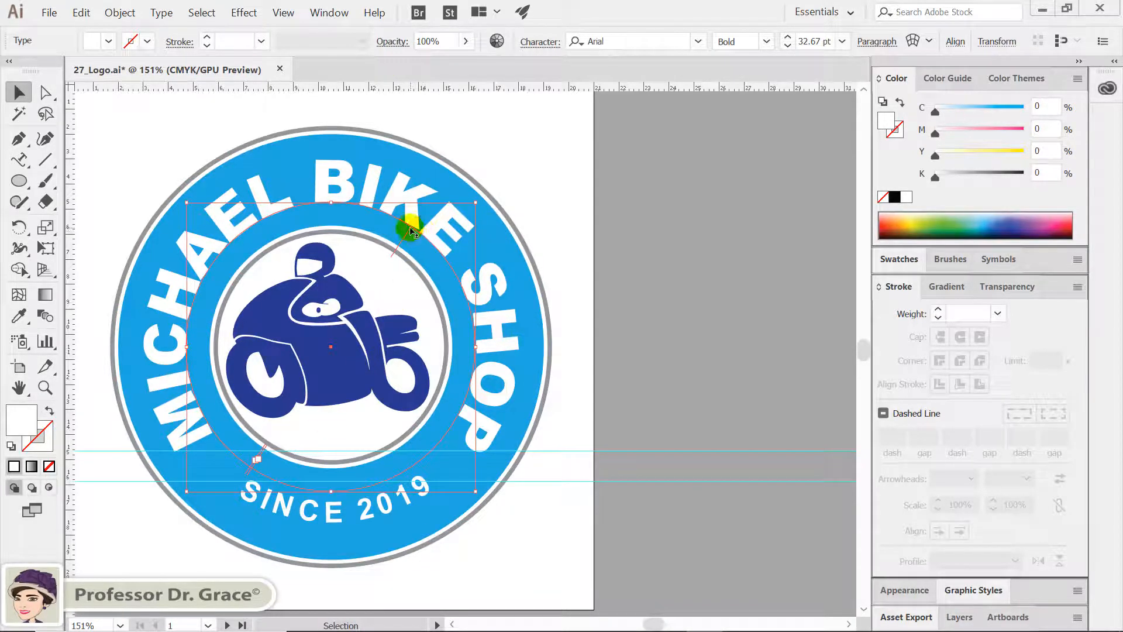
left_click_drag(410, 231, 413, 233)
left_click(588, 369)
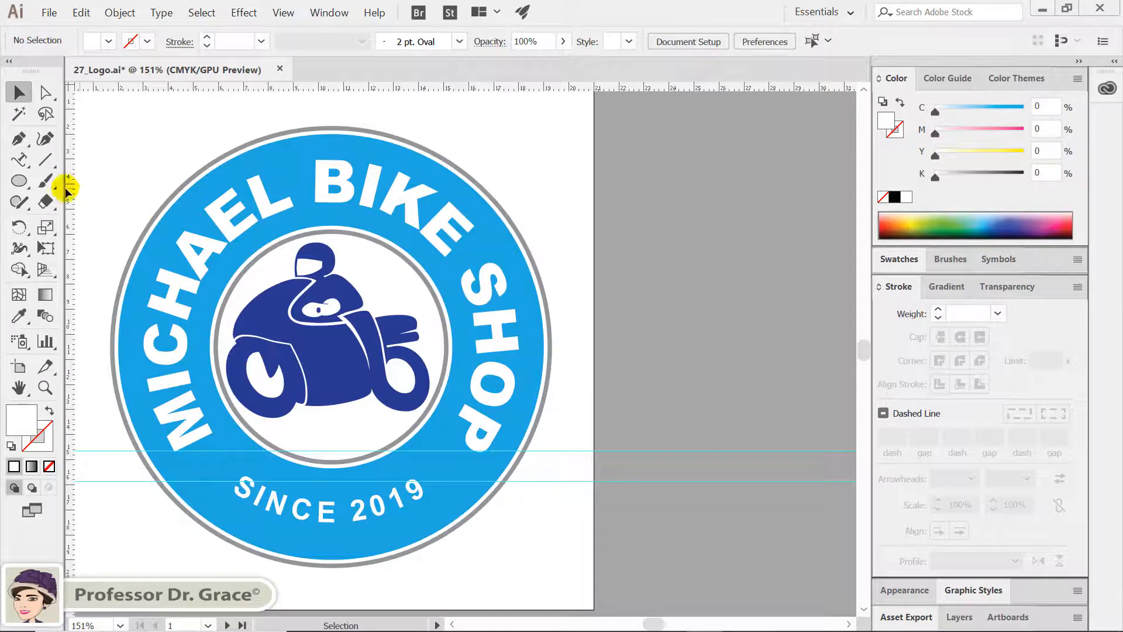
Draw a small white dot between the start of the shop name and "SINCE 2019", and copy it horizontally to the opposite gap
left_click(18, 181)
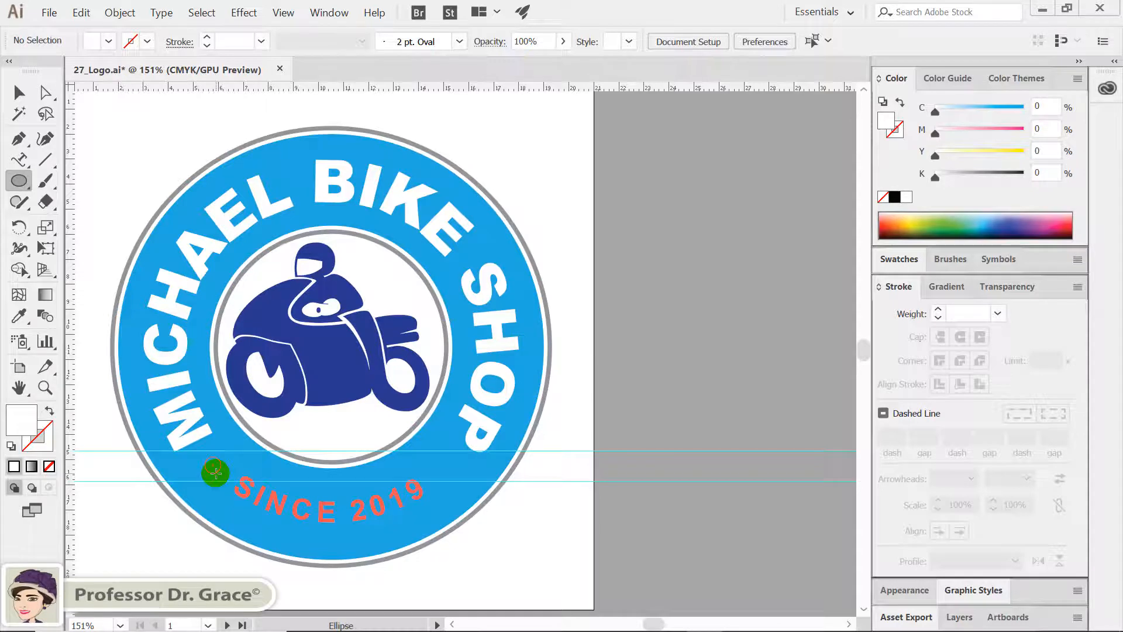
left_click_drag(215, 472, 223, 474)
key("v")
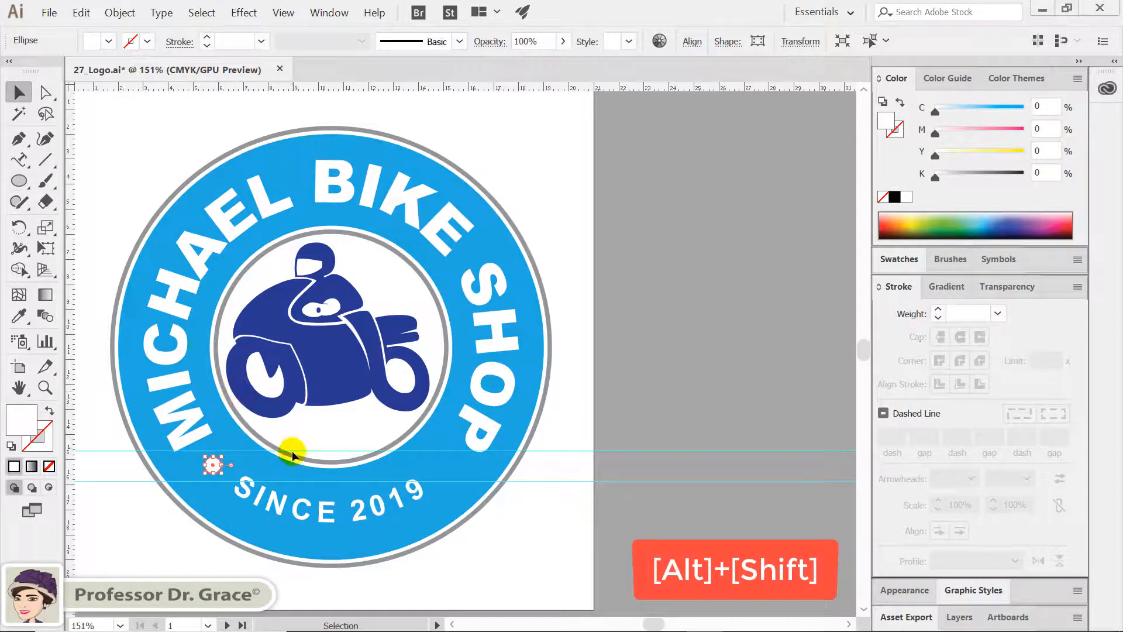
left_click_drag(217, 467, 454, 487)
left_click(536, 512)
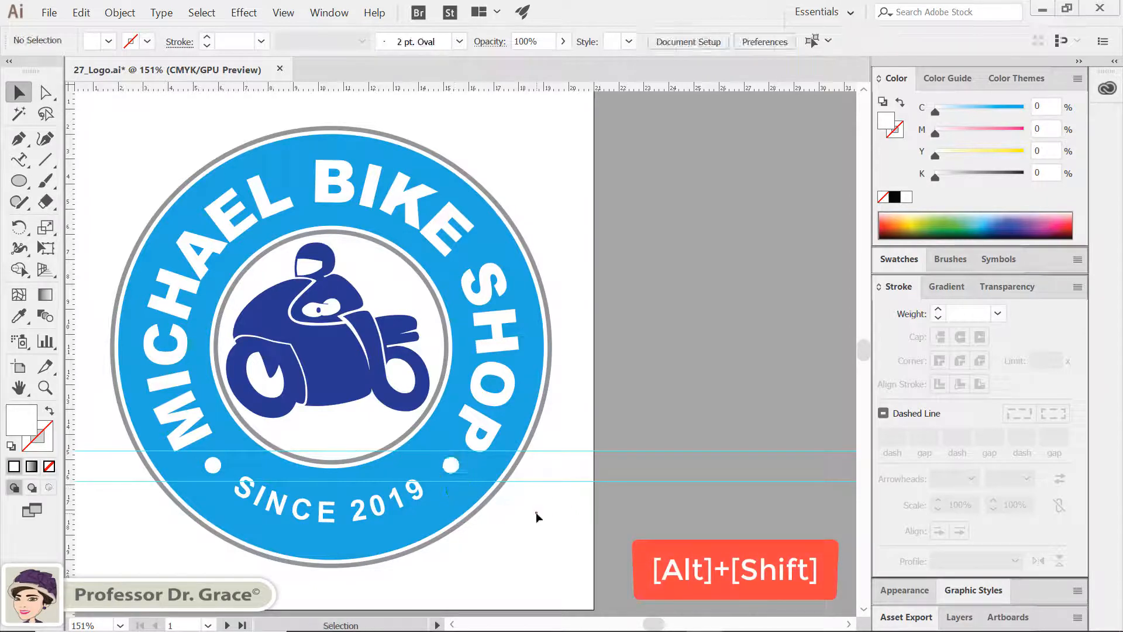
Hide the rulers and guides and fit the artboard in the window
key("ctrl+r")
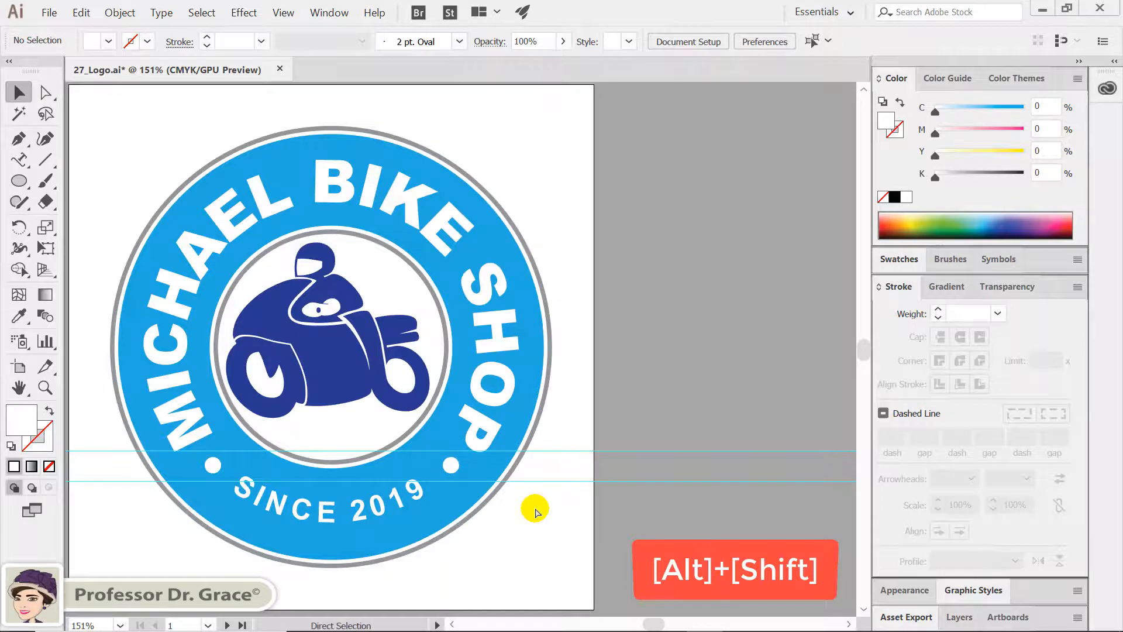
key("ctrl+semicolon")
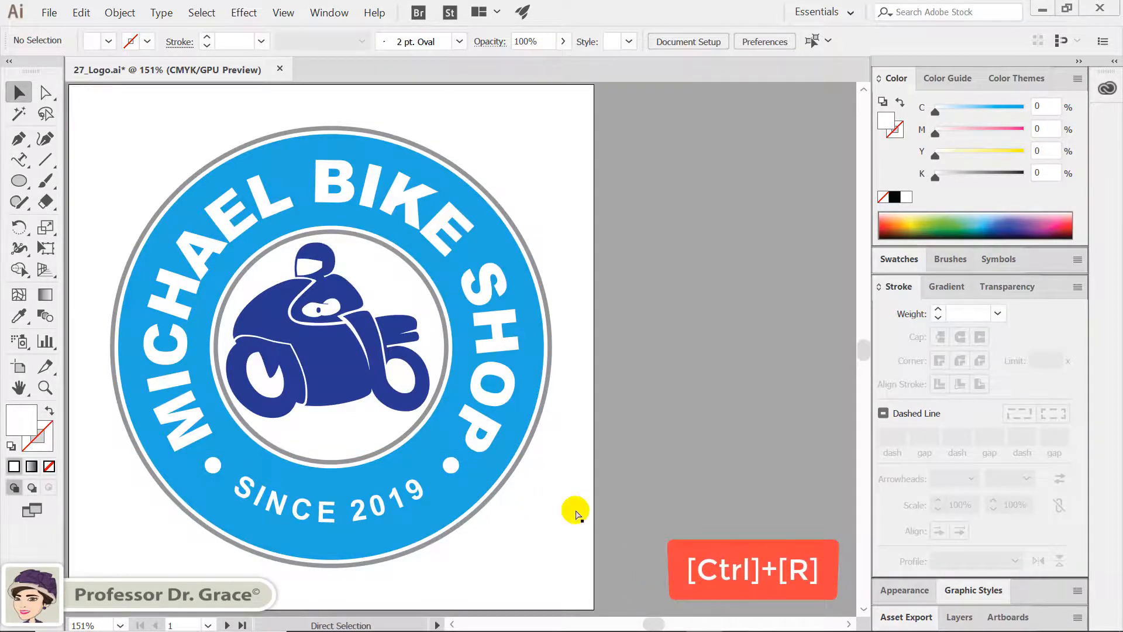
key("ctrl+0")
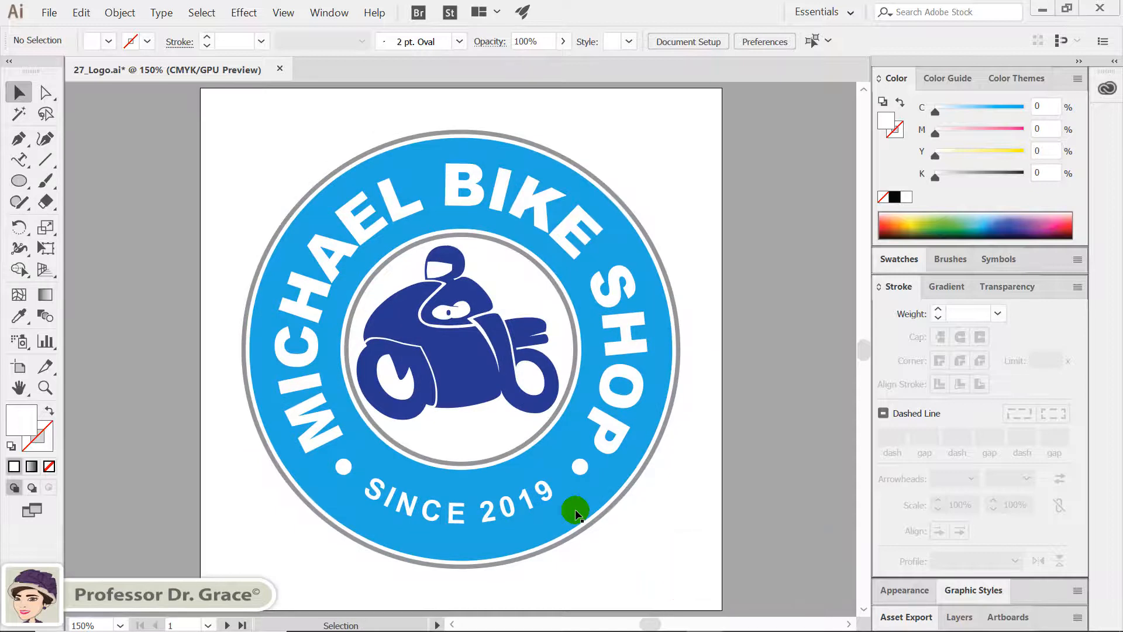